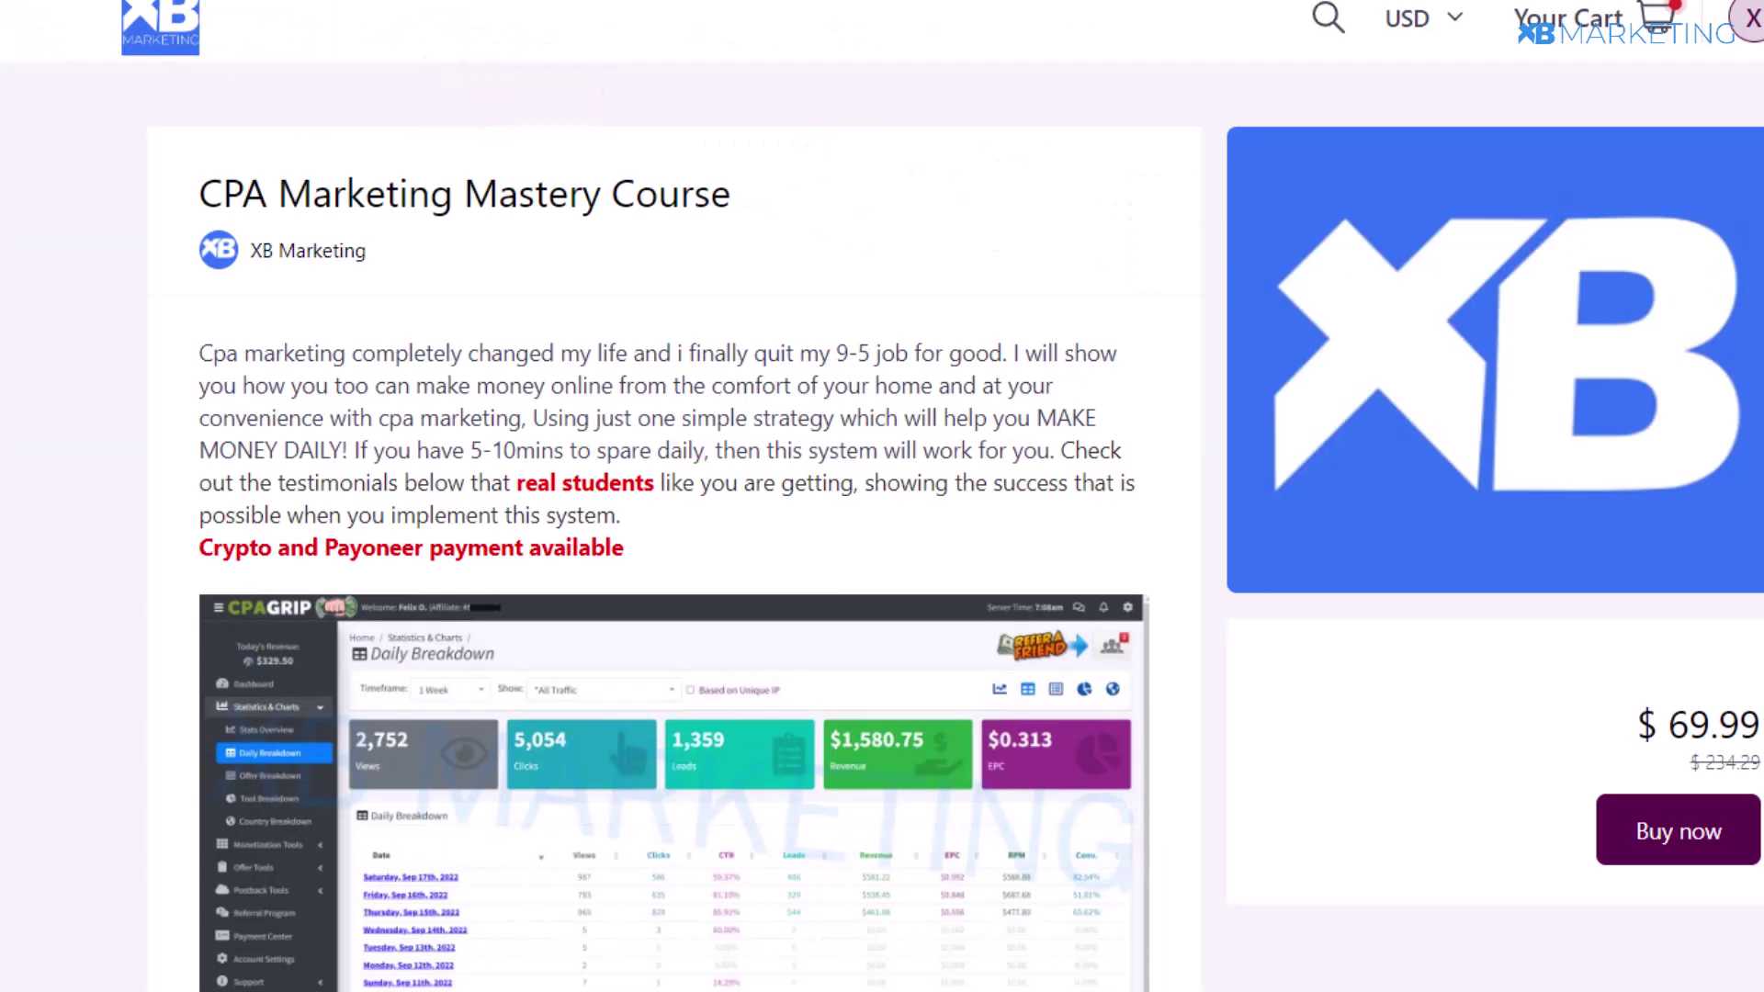
# - Scroll past the course modules to the Customer Reviews grid and open a review screenshot
pyautogui.scroll(-20, 673, 496)
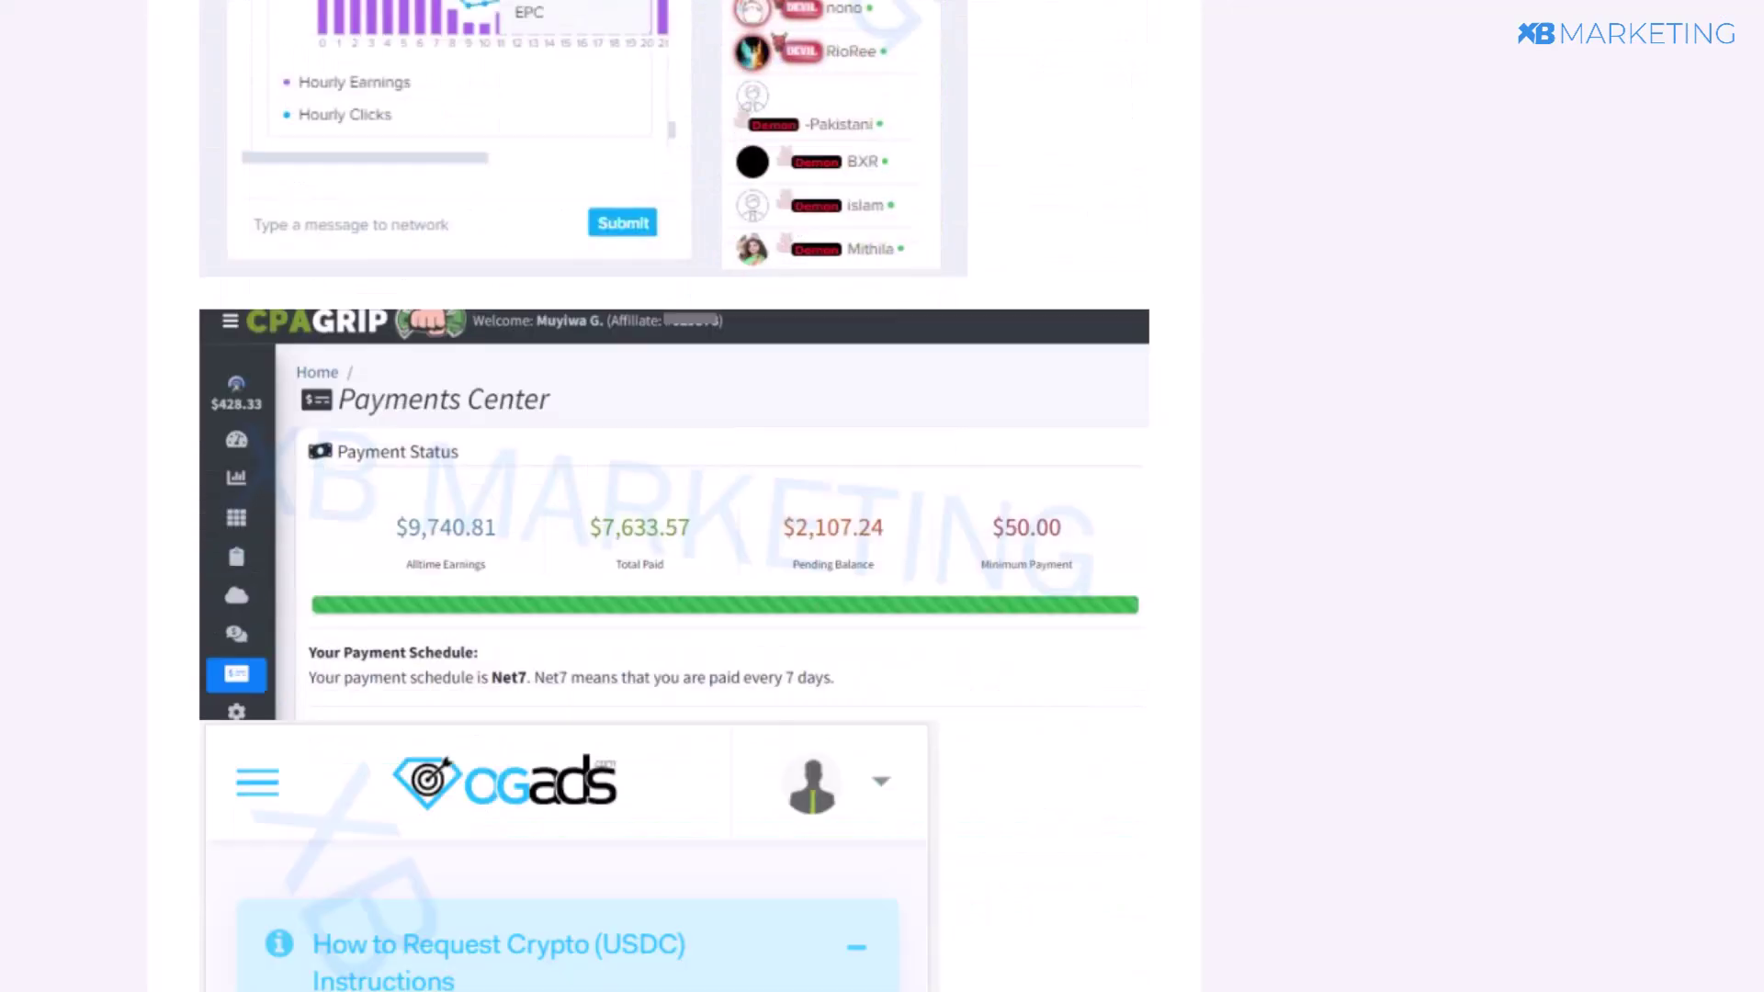
pyautogui.scroll(-20, 673, 496)
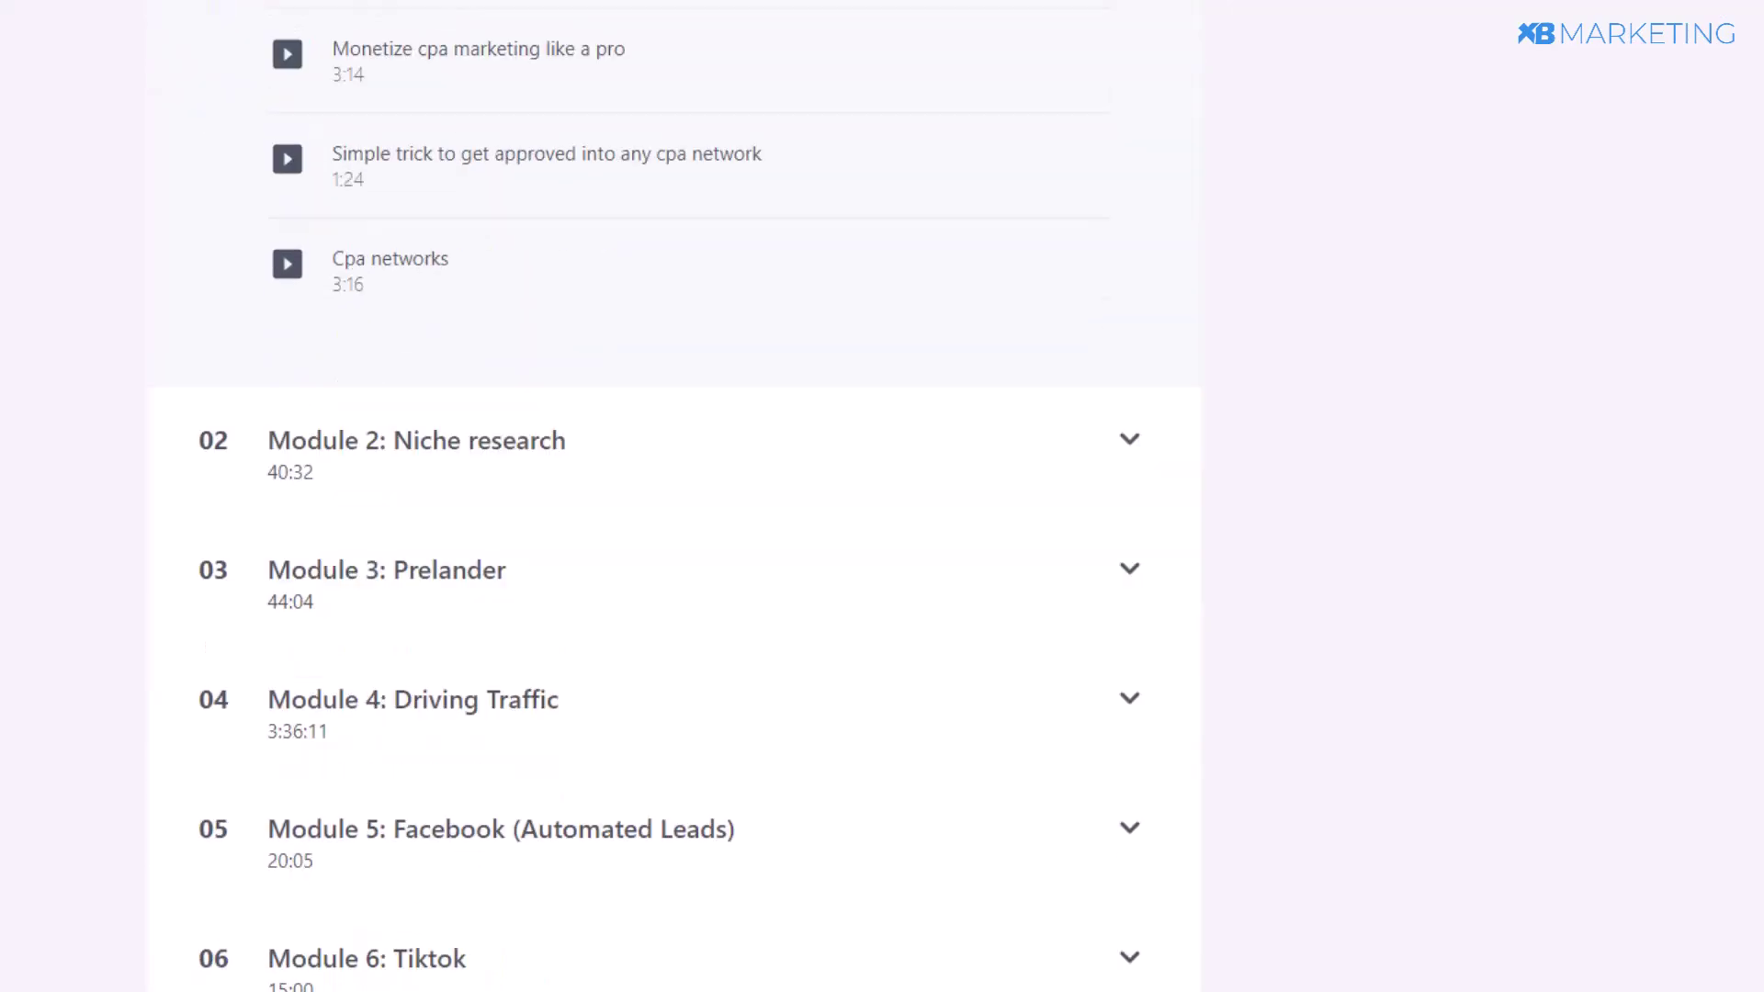
pyautogui.scroll(-5, 673, 496)
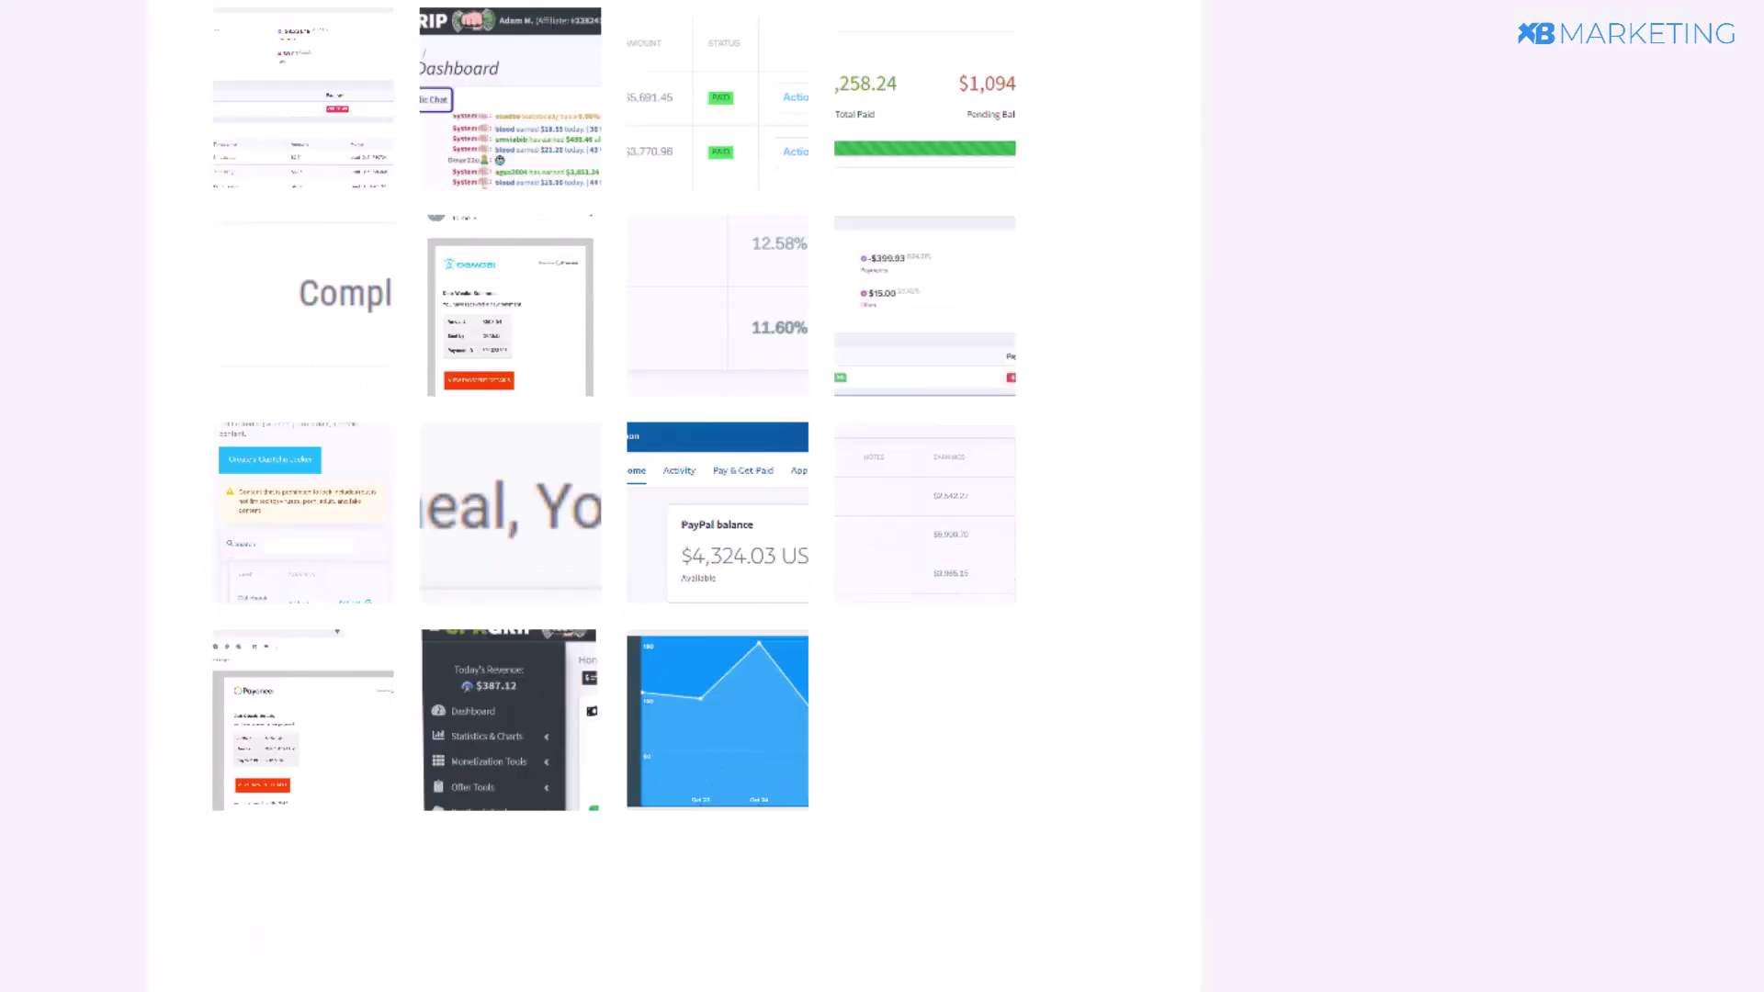
pyautogui.click(401, 145)
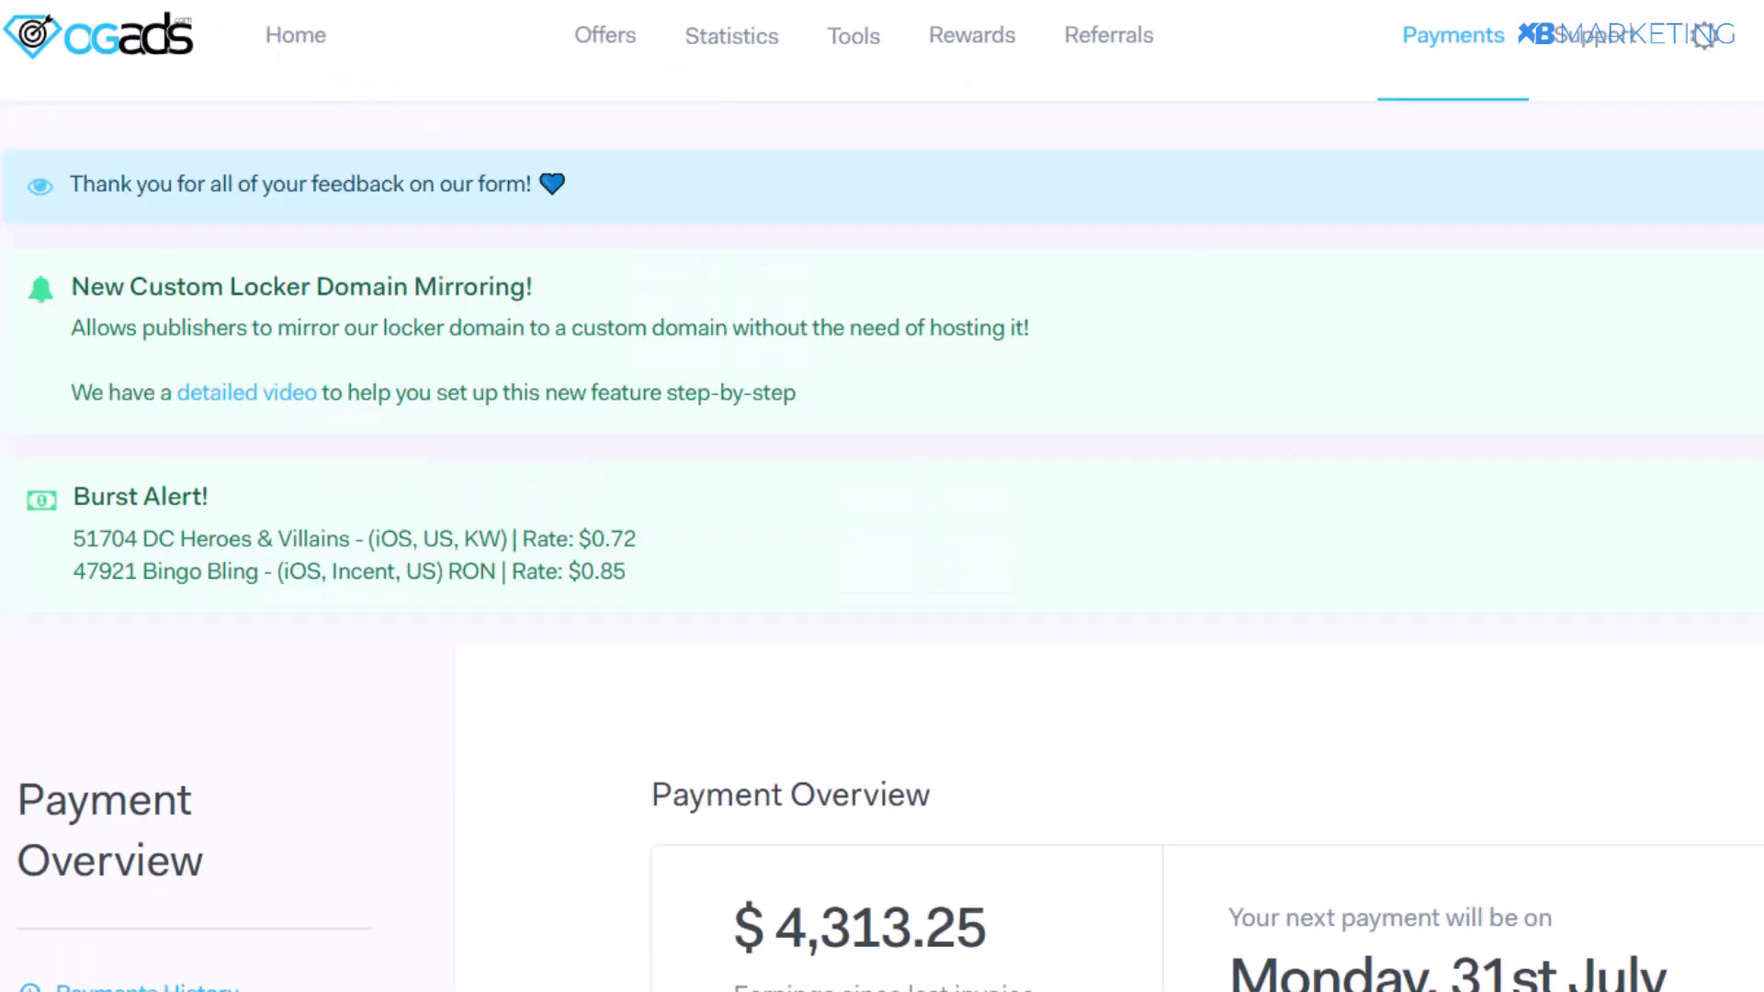
pyautogui.click(505, 538)
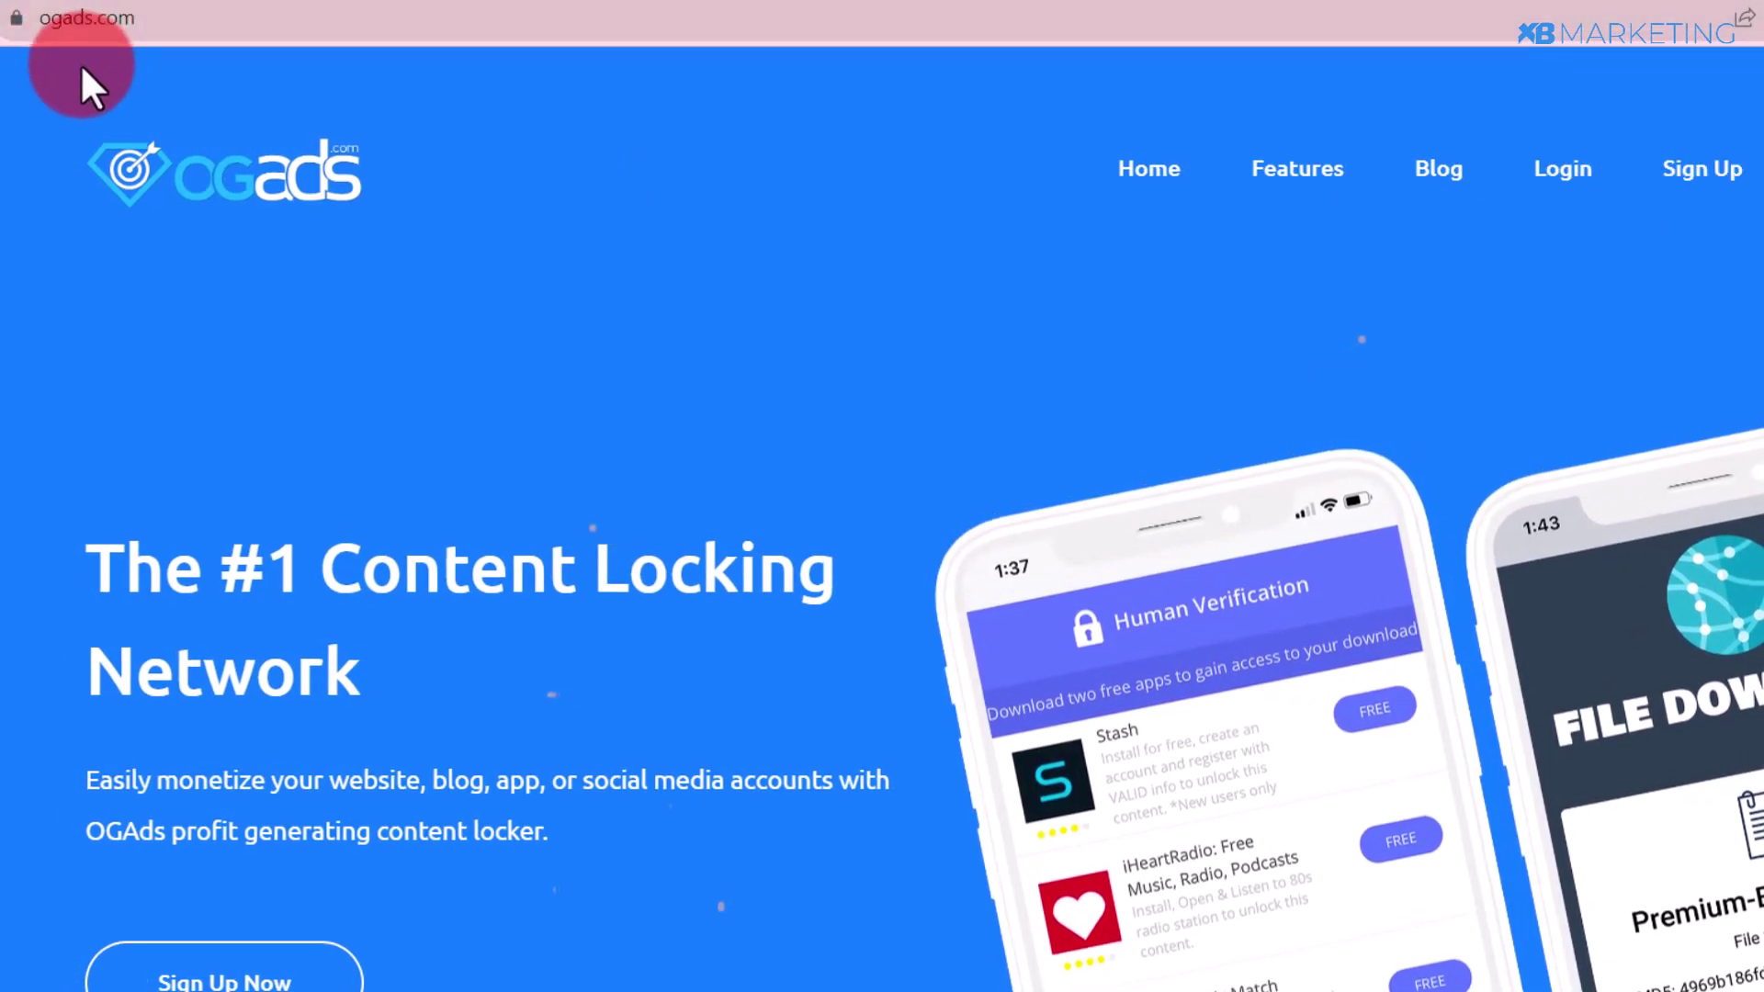
# - Bring up the CPAGrip Sign Up Now form, then return to the OGAds tab
pyautogui.click(302, 2)
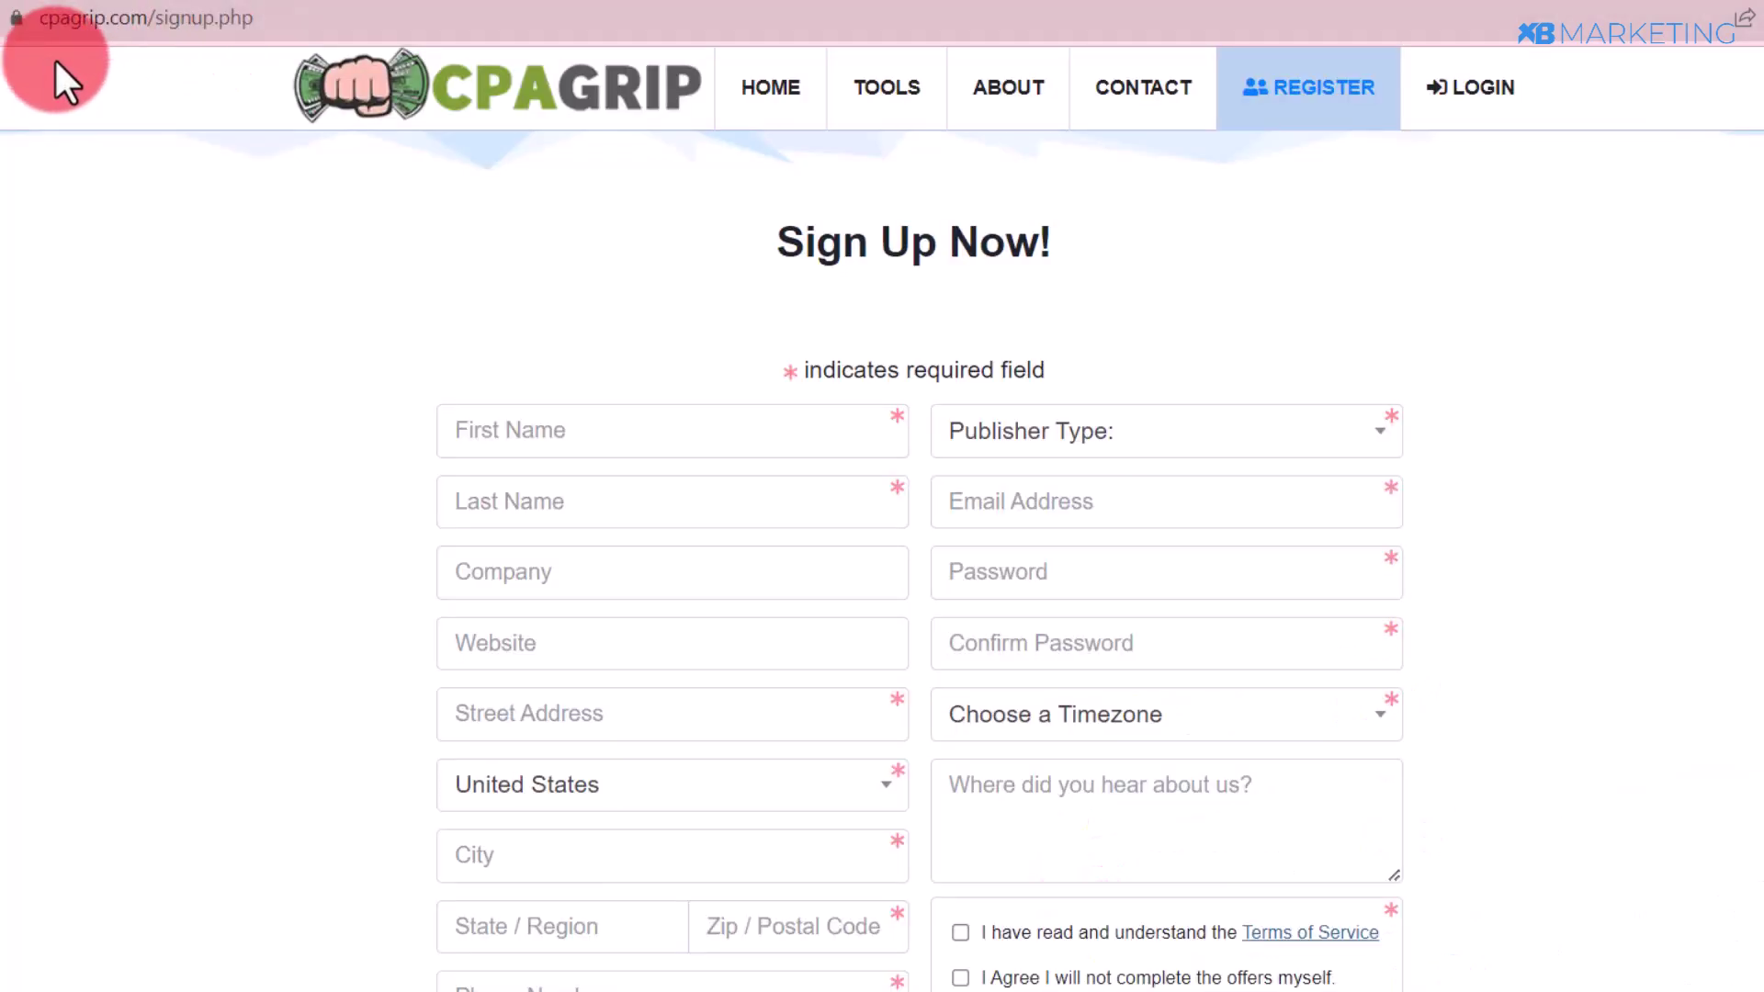
pyautogui.scroll(3, 1579, 241)
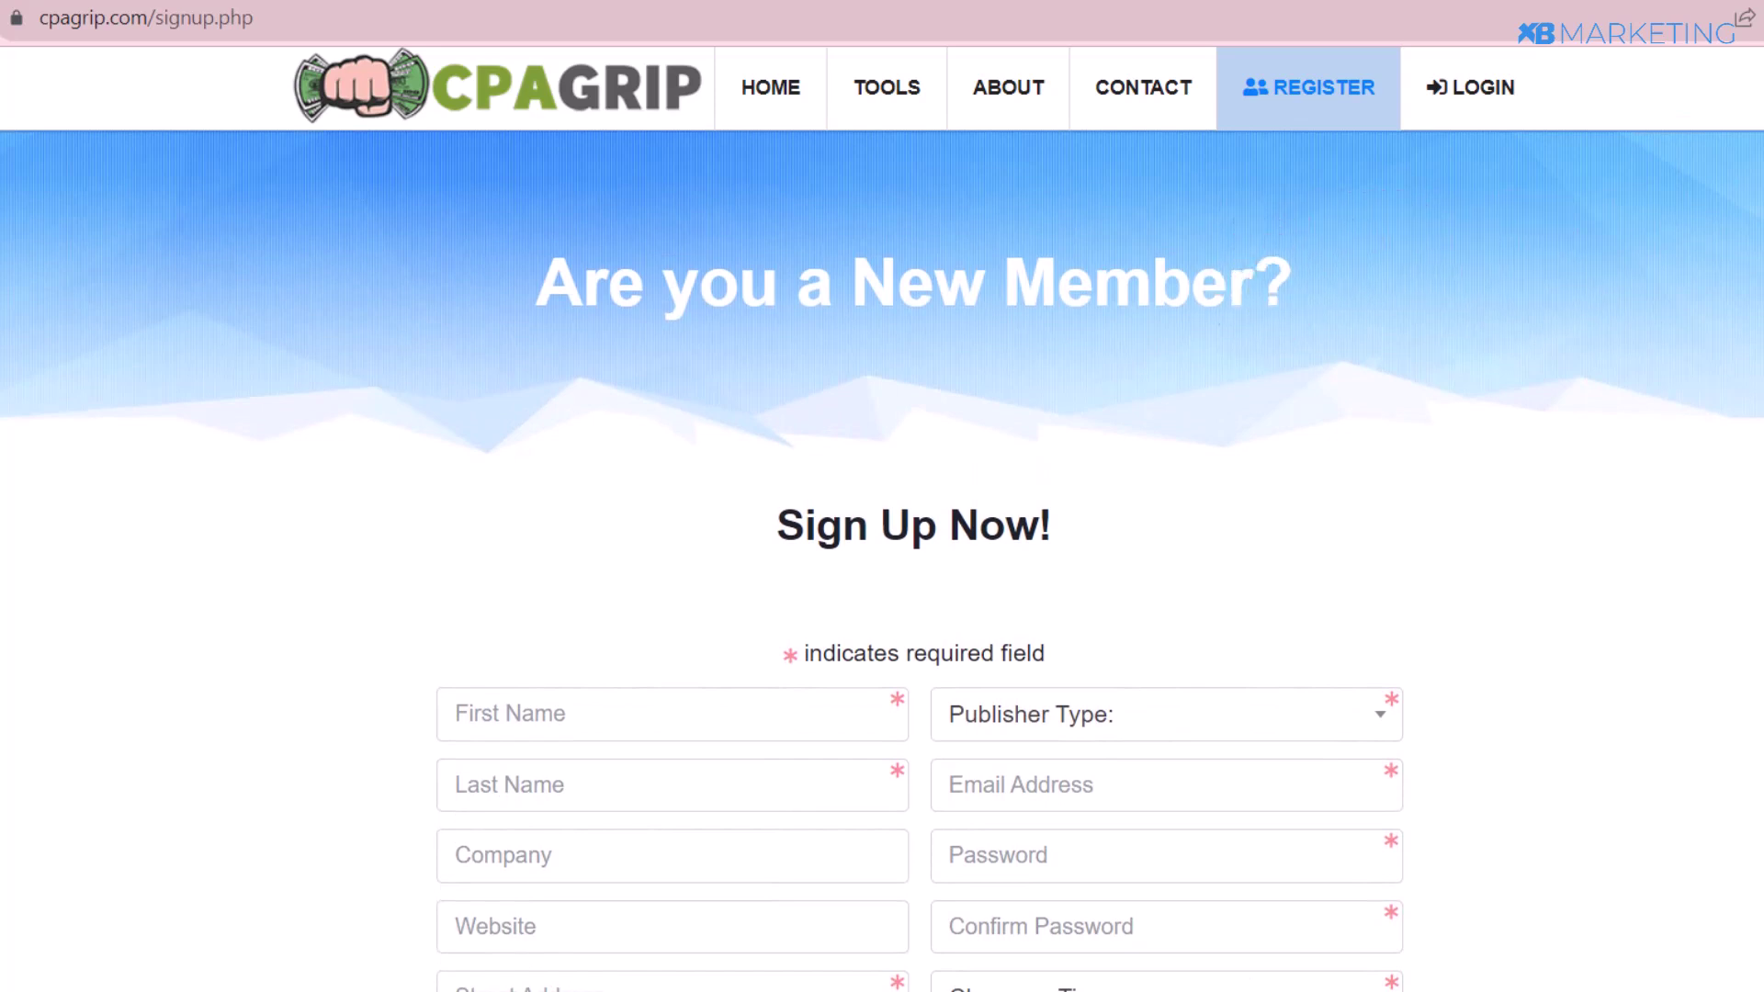
pyautogui.click(1220, 350)
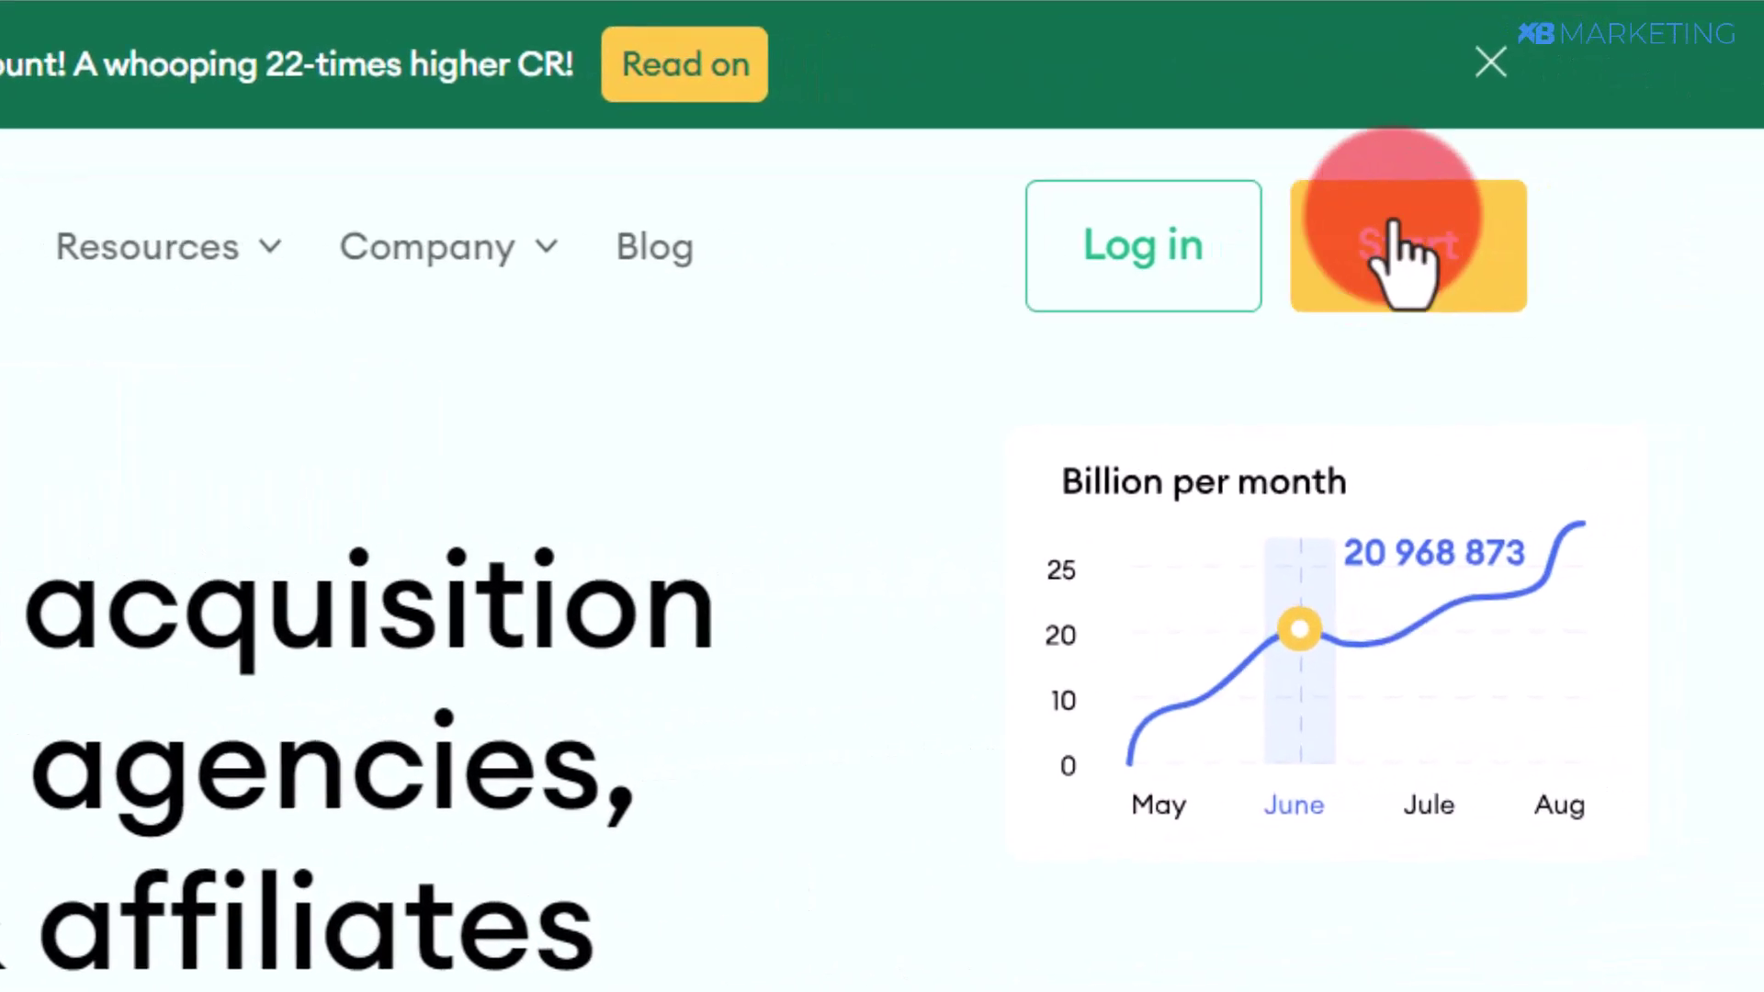
# - Open Create campaign via Start and choose the Push Notifications advertising format
pyautogui.click(1386, 240)
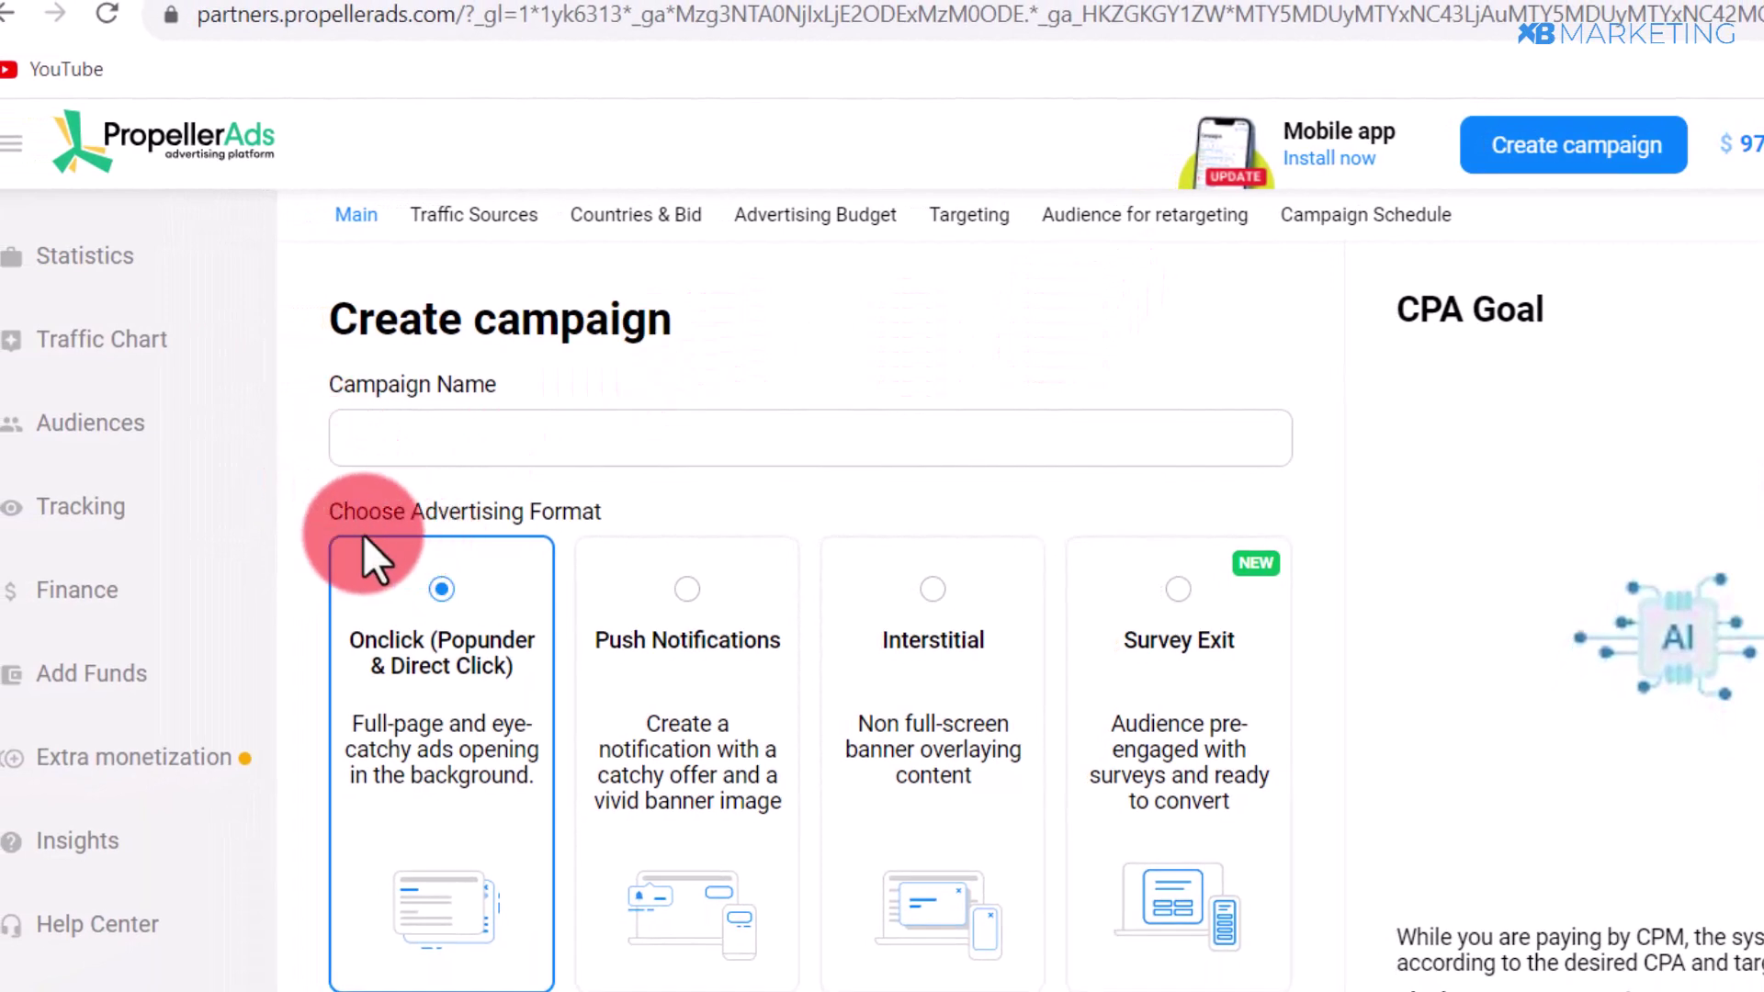
pyautogui.click(648, 511)
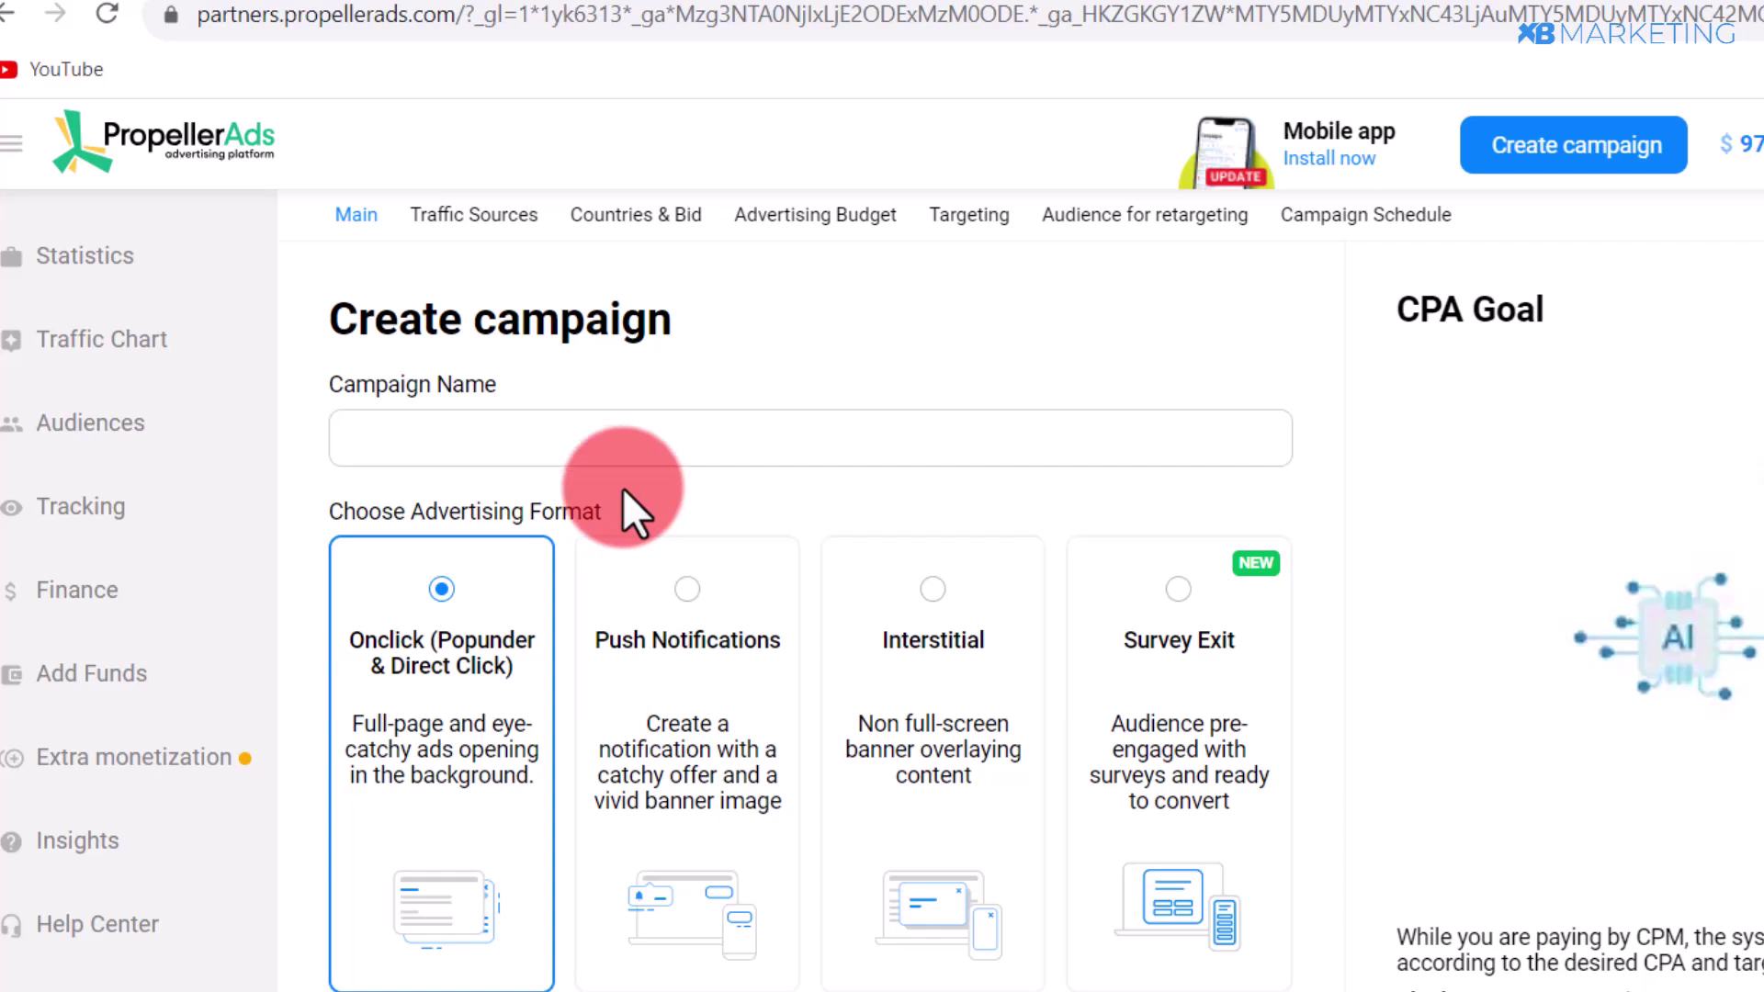
pyautogui.click(687, 590)
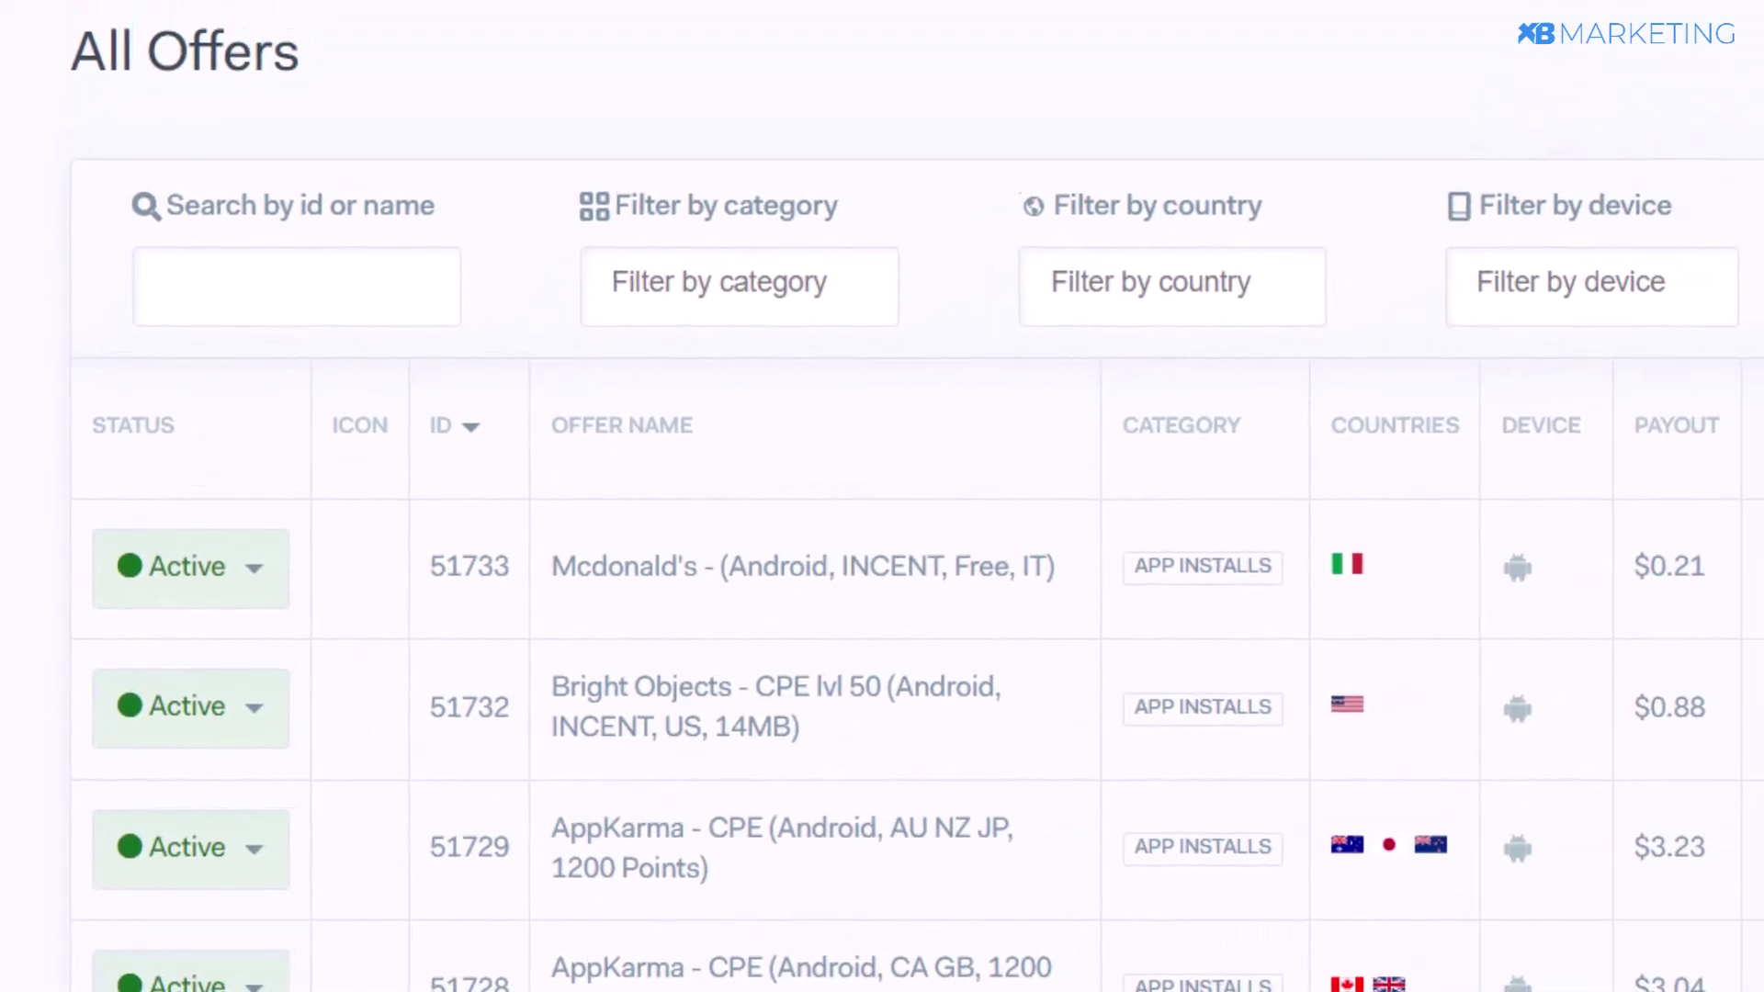
# - Search the offers for 'iphone 14' and look through the matching results
pyautogui.click(196, 308)
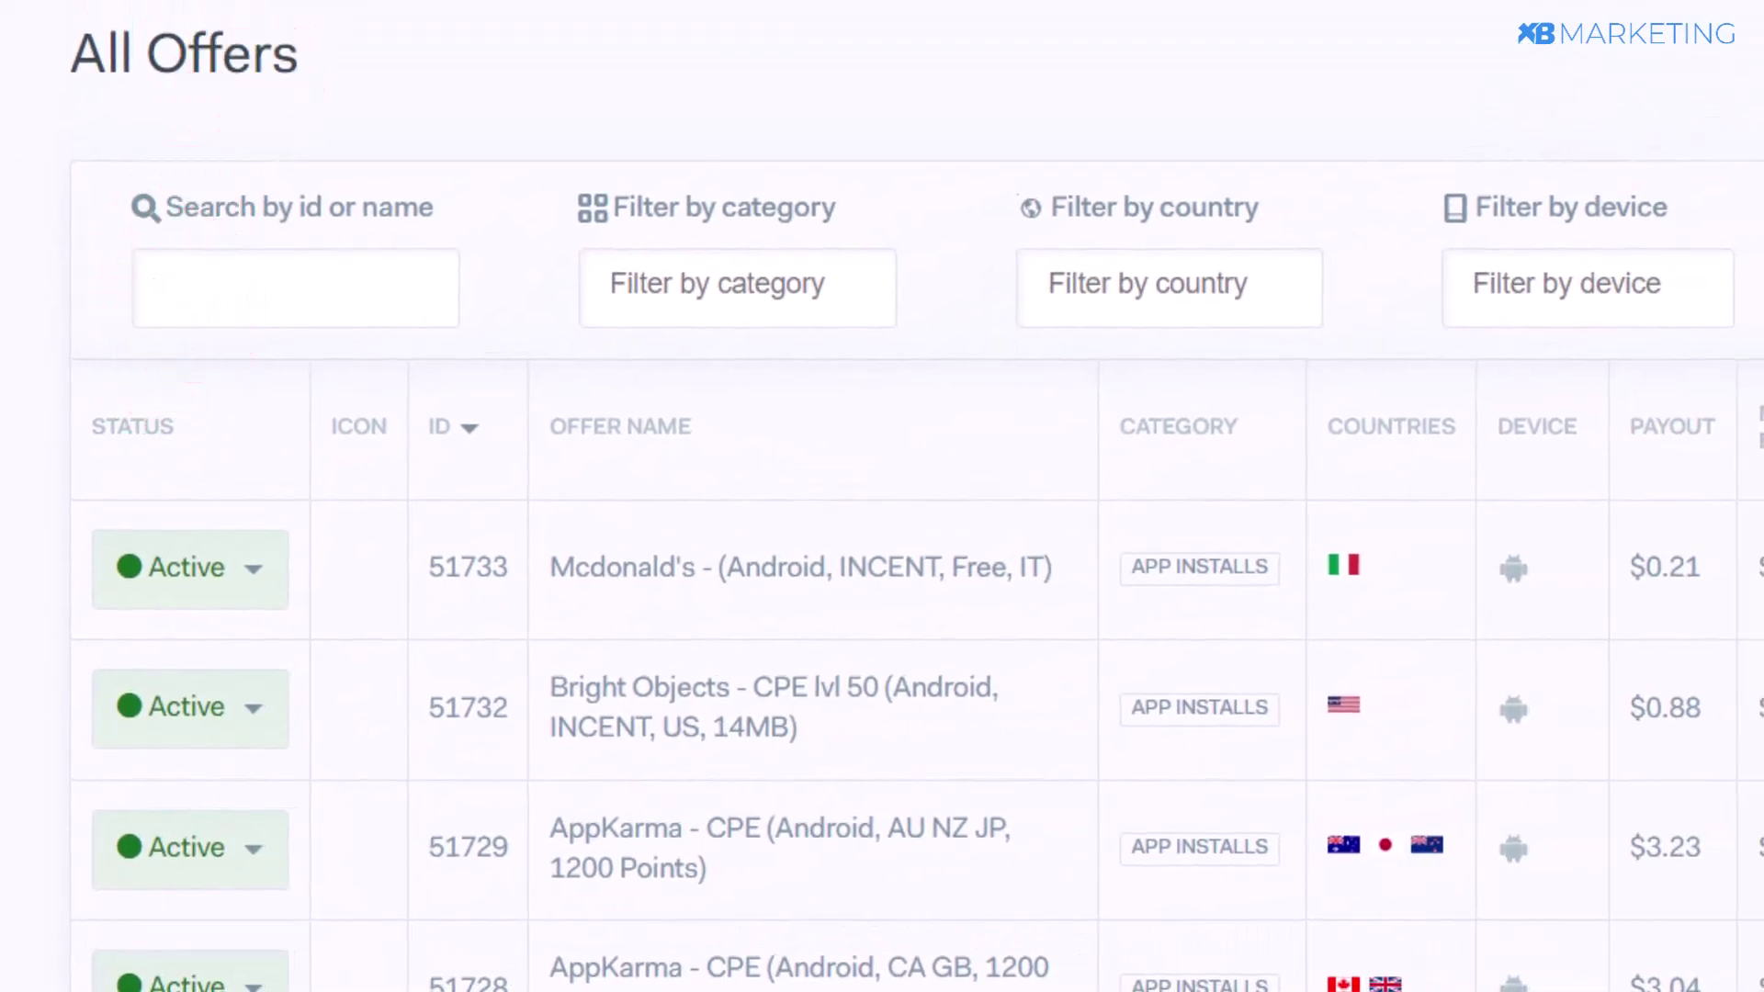
pyautogui.write('iphone 14')
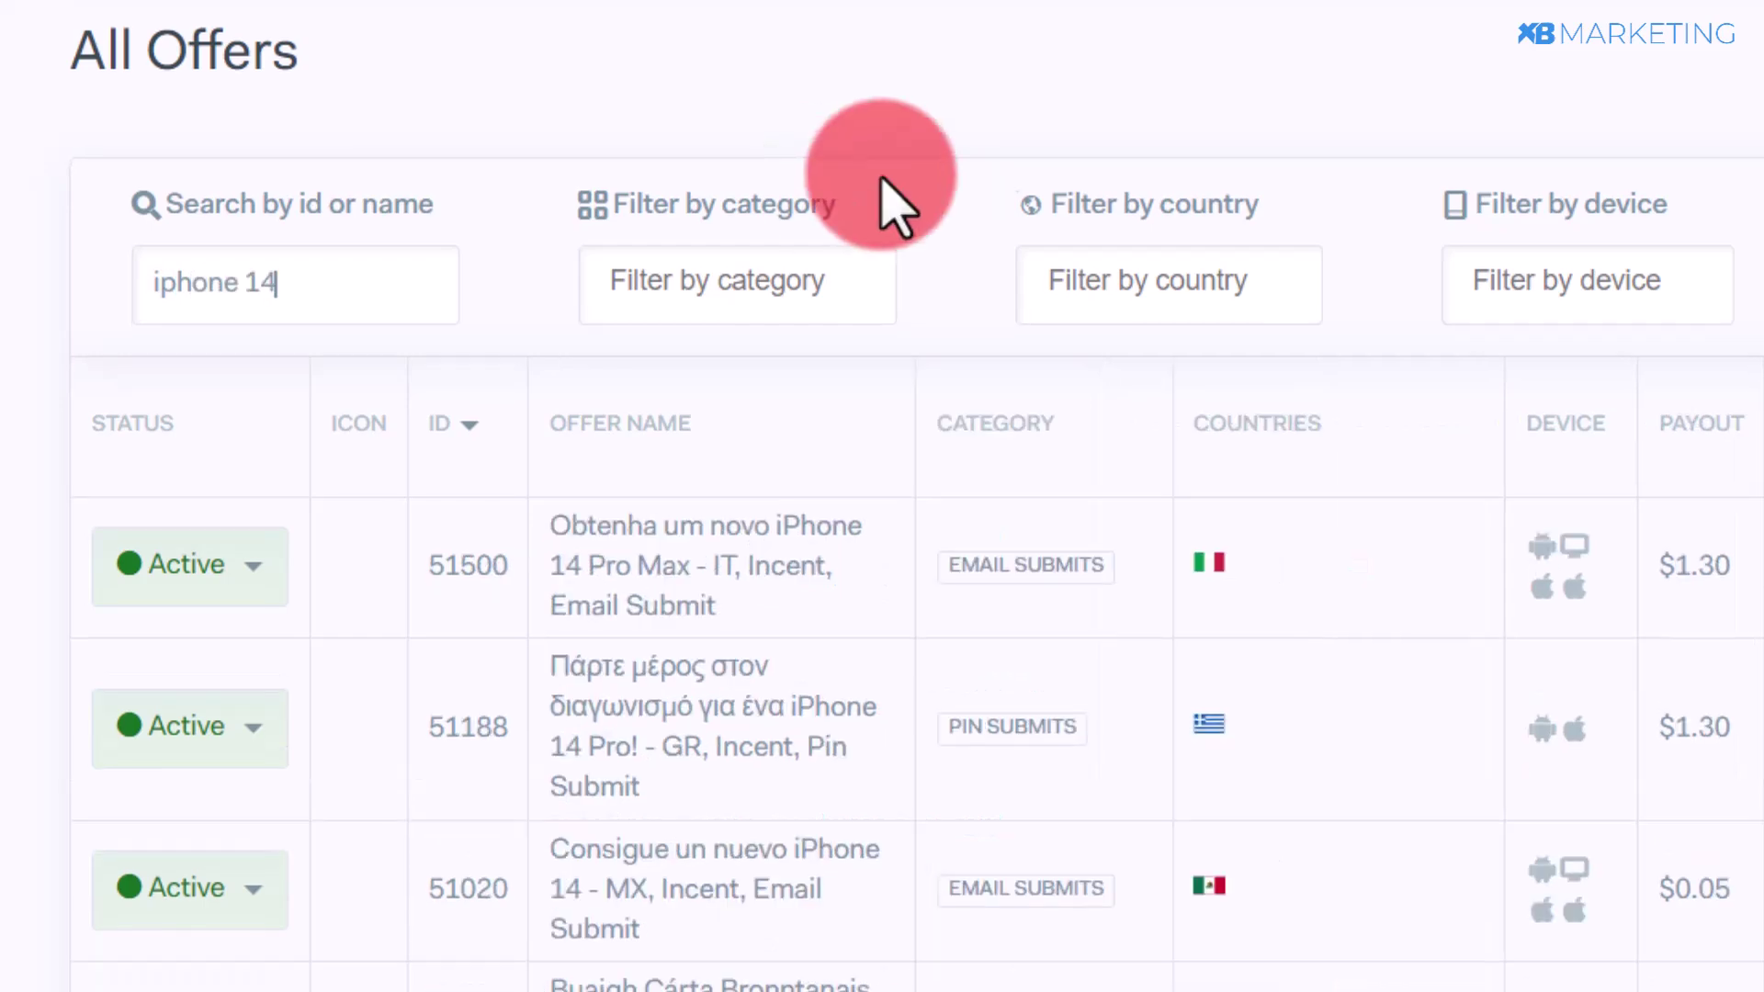
pyautogui.scroll(-2, 1102, 193)
pyautogui.scroll(-10, 1295, 216)
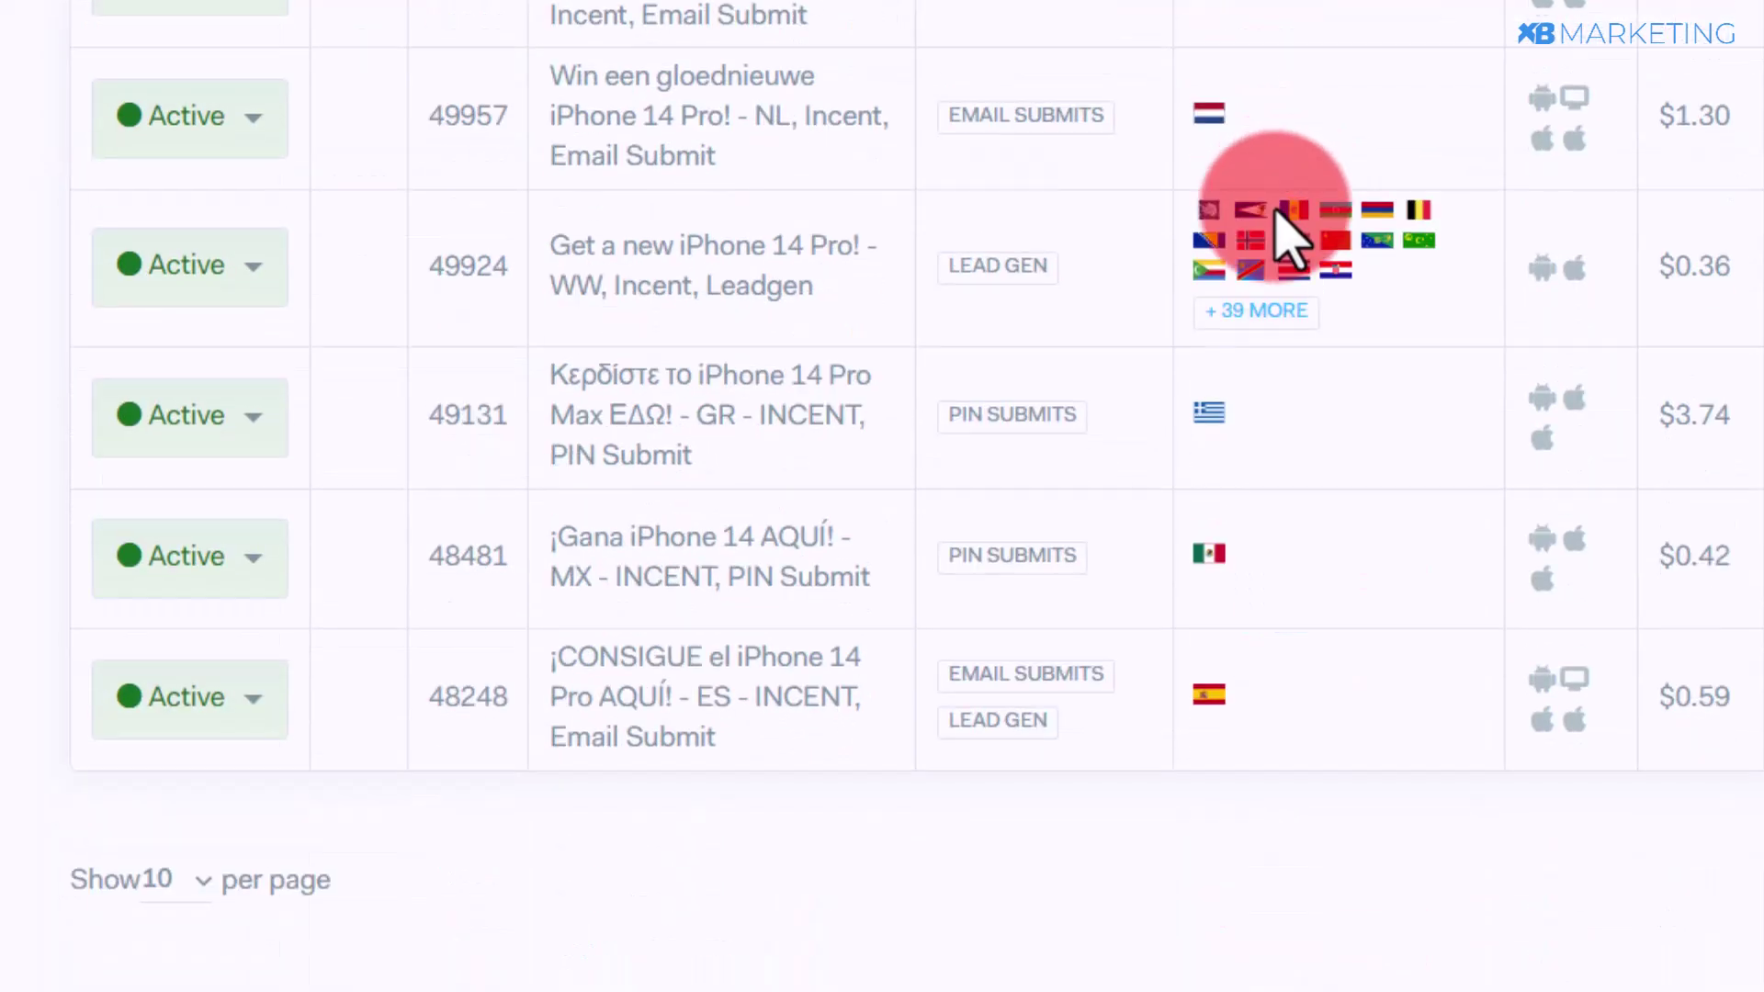
pyautogui.scroll(1, 1226, 221)
pyautogui.scroll(5, 1217, 189)
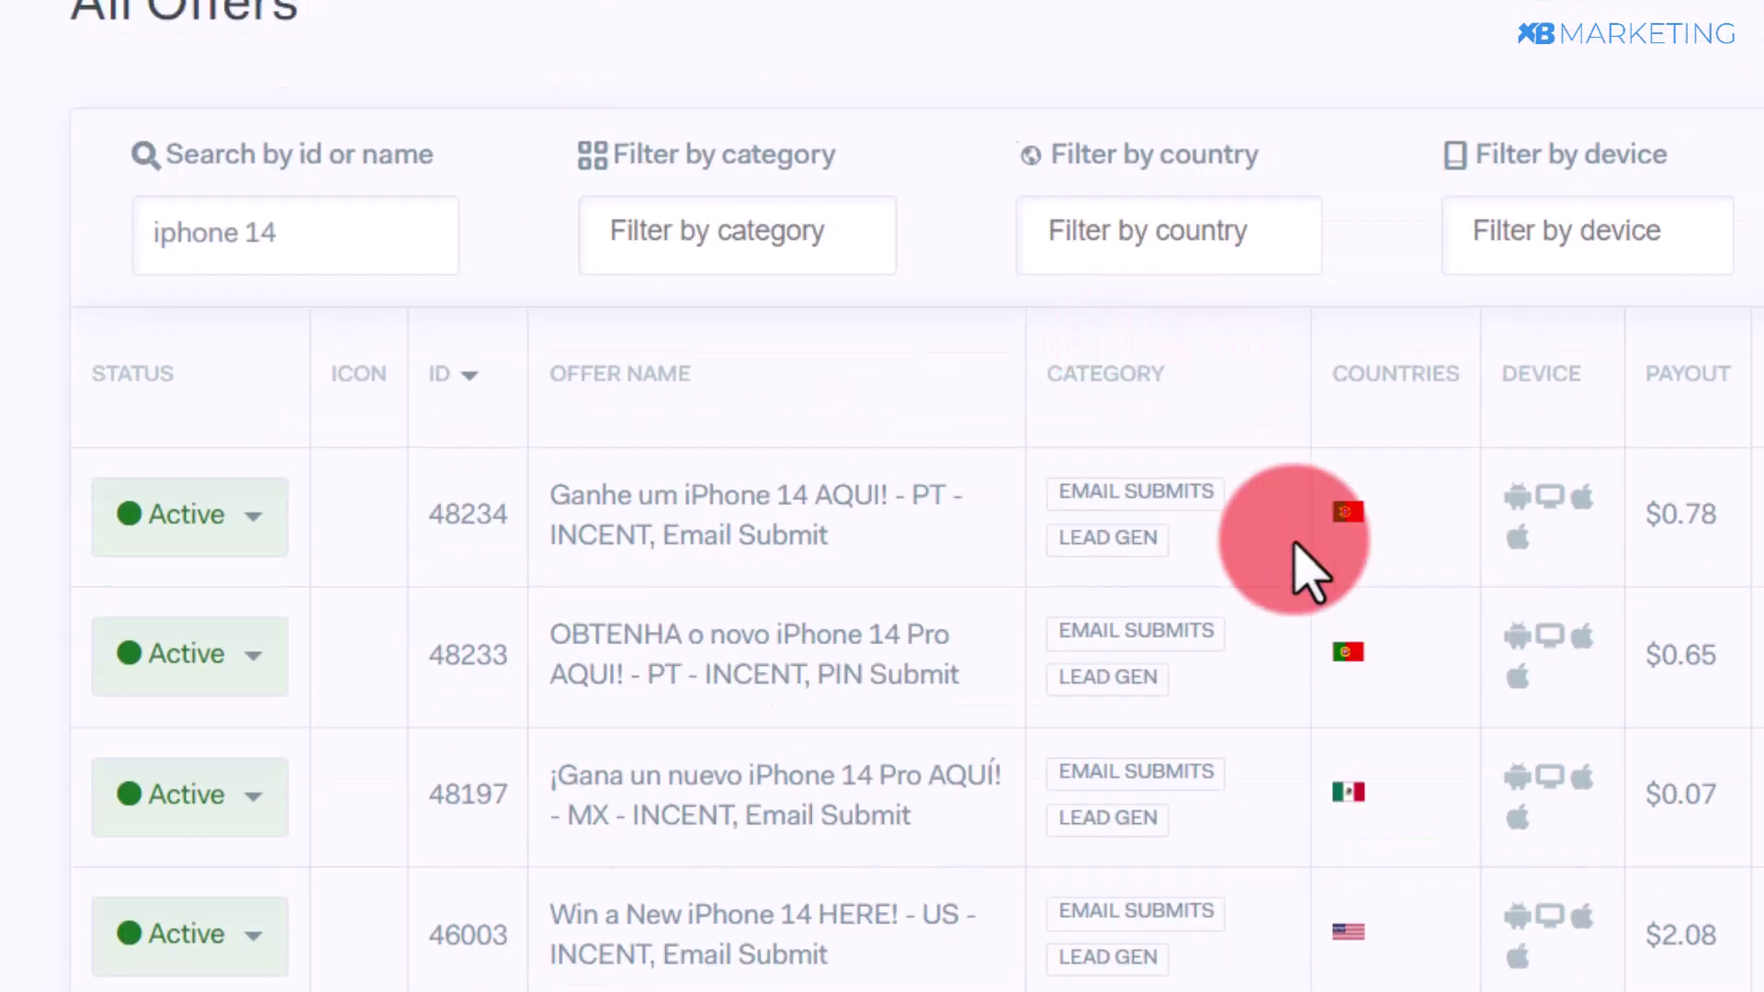
pyautogui.scroll(-4, 1304, 569)
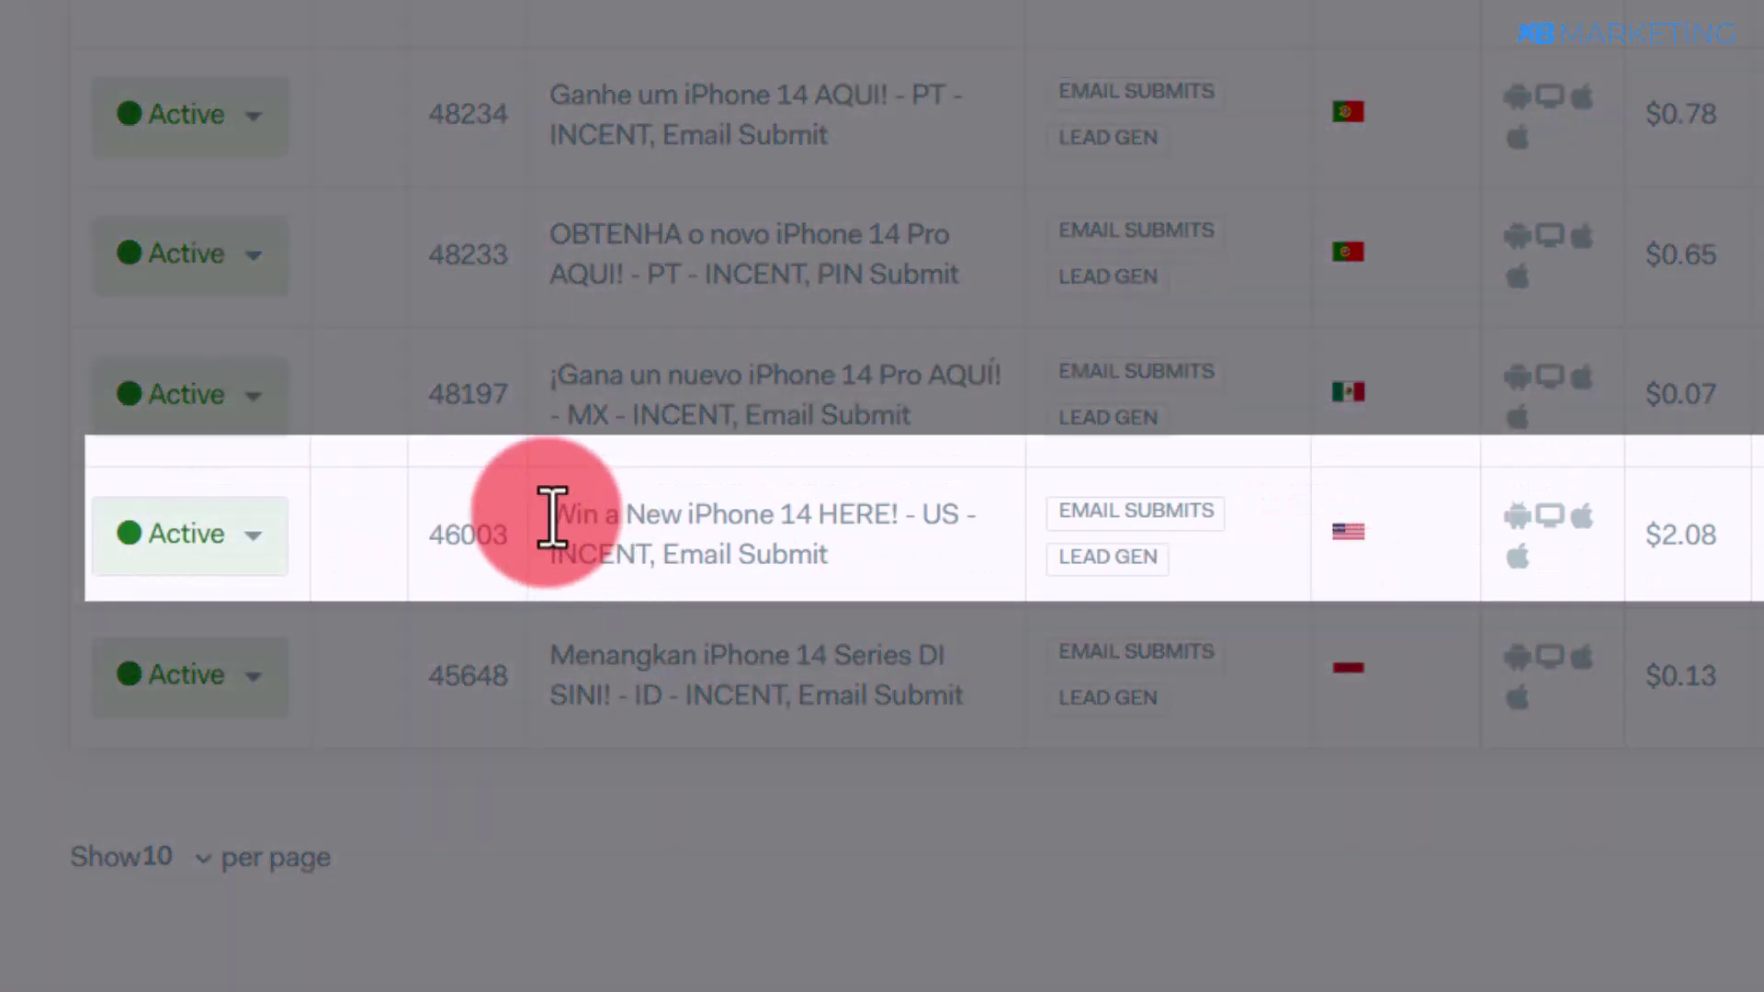
# - Set the status of US offer 46003 'Win a New iPhone 14 HERE!' to Boosted
pyautogui.moveTo(552, 517); pyautogui.dragTo(918, 528)
pyautogui.click(929, 520)
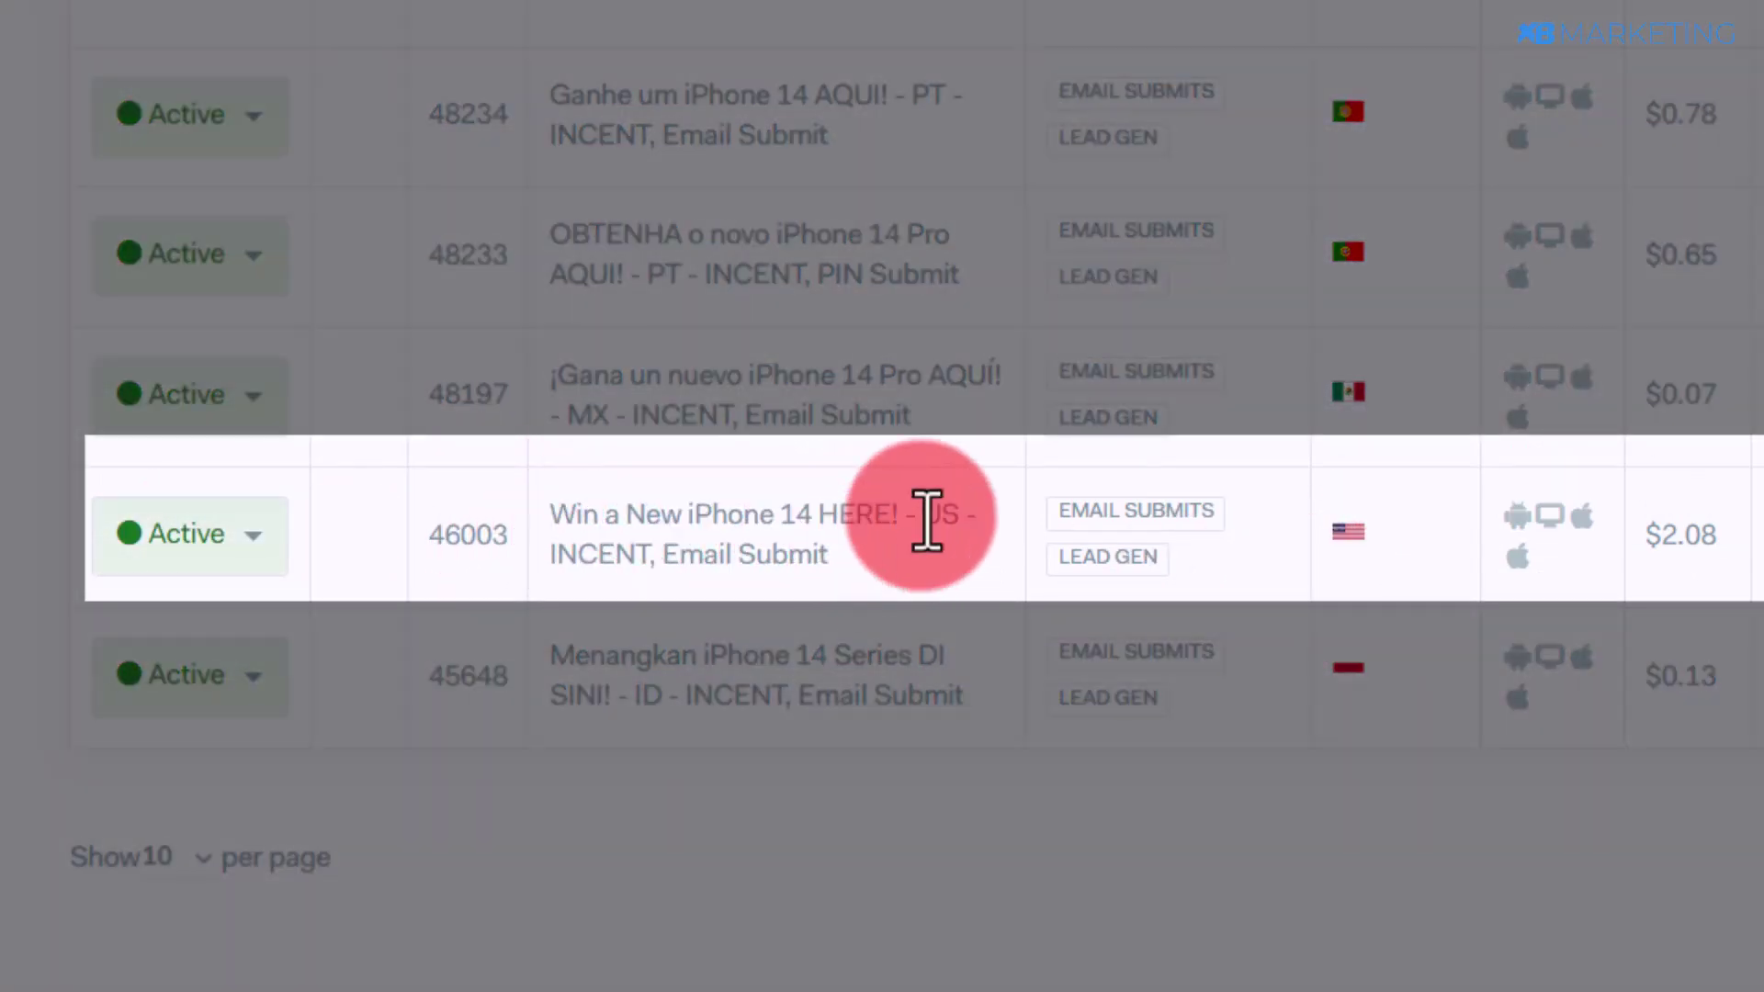
pyautogui.doubleClick(946, 516)
pyautogui.click(673, 555)
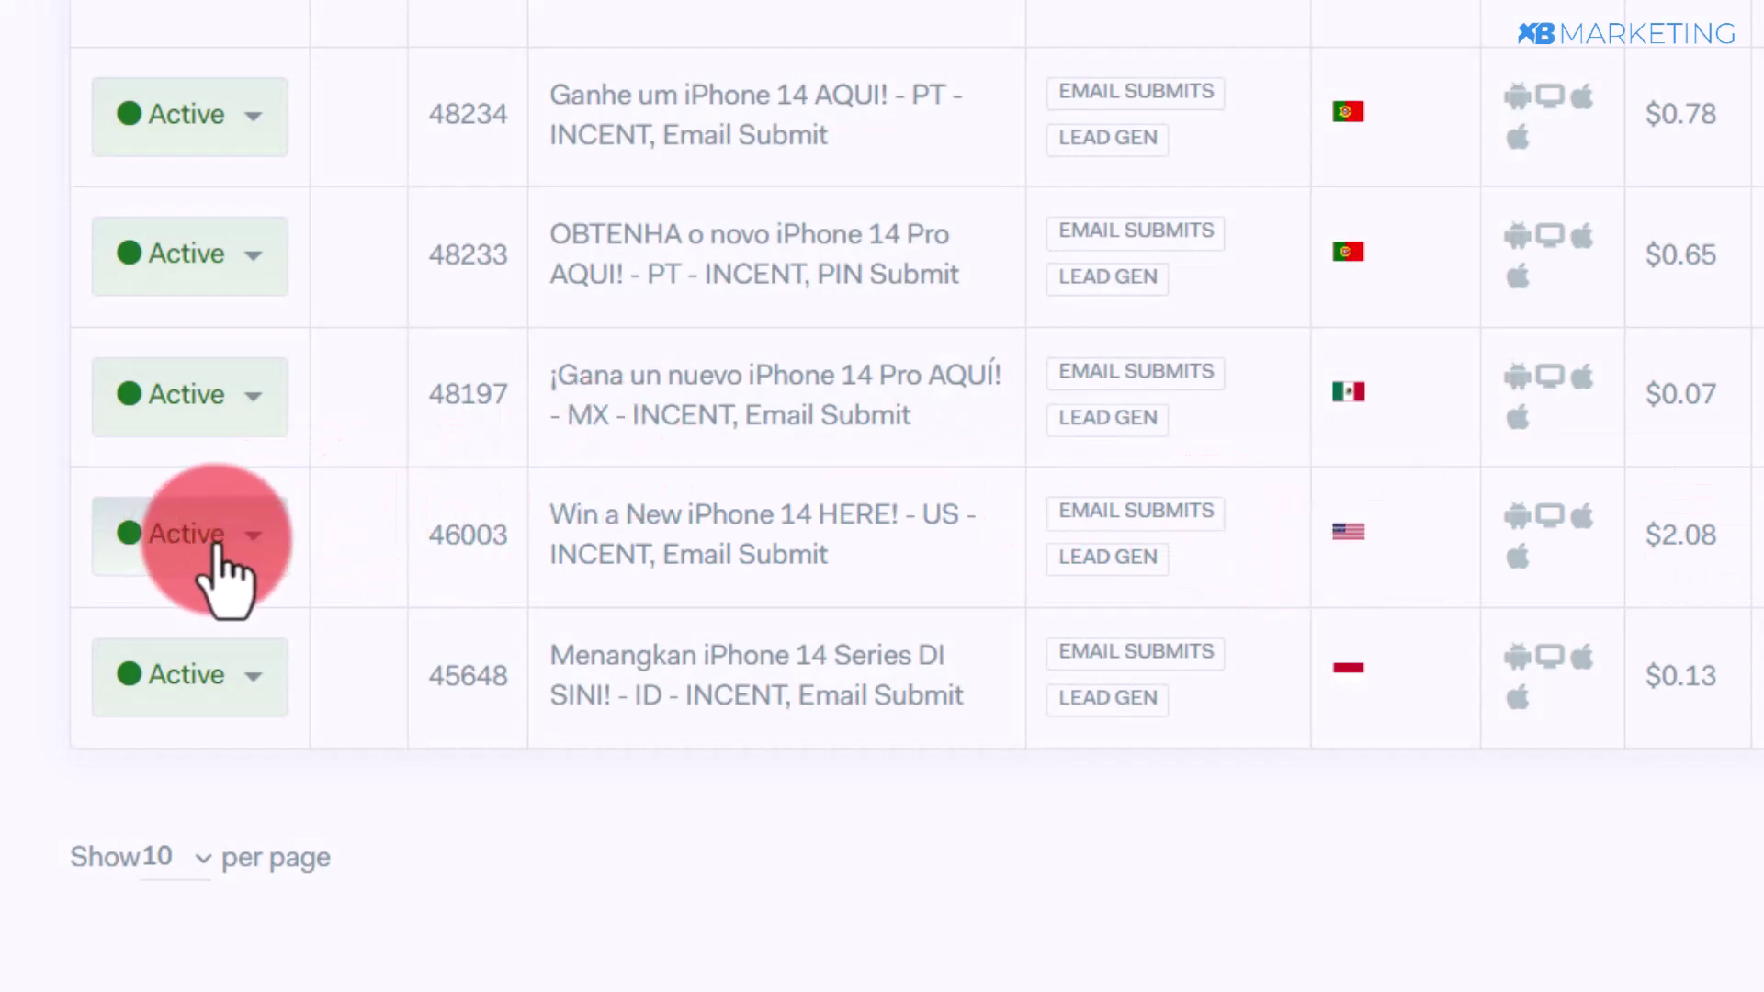
pyautogui.click(217, 546)
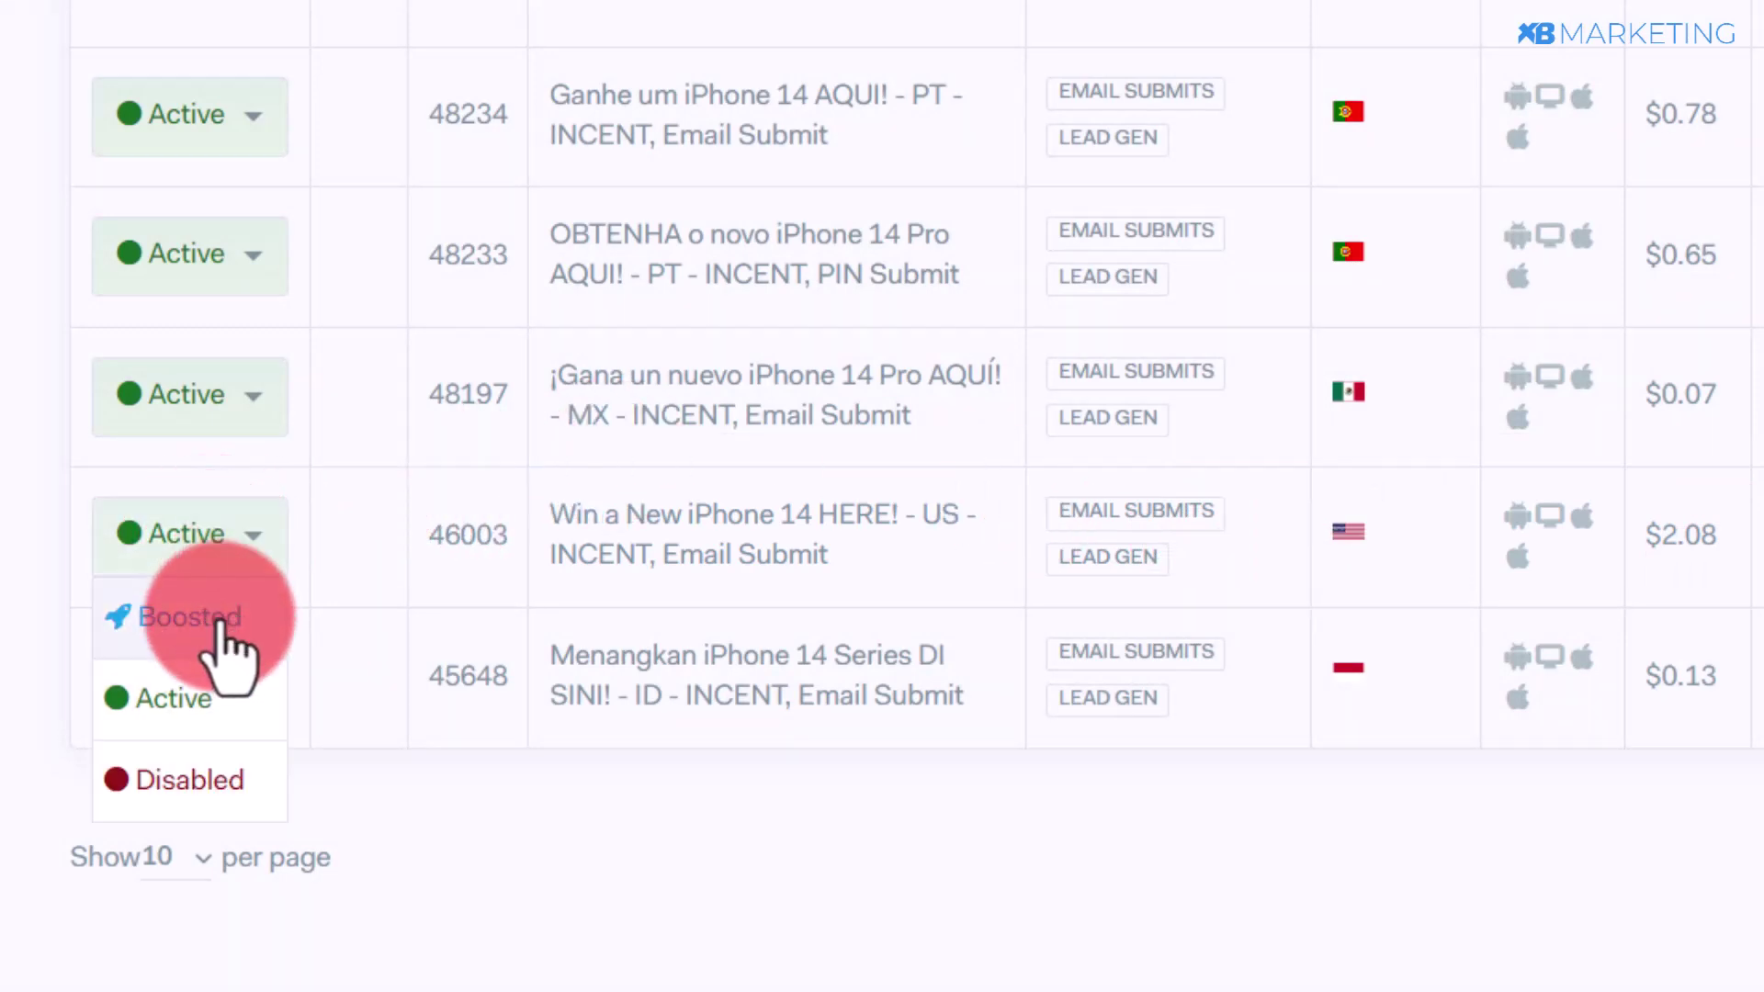
pyautogui.click(220, 623)
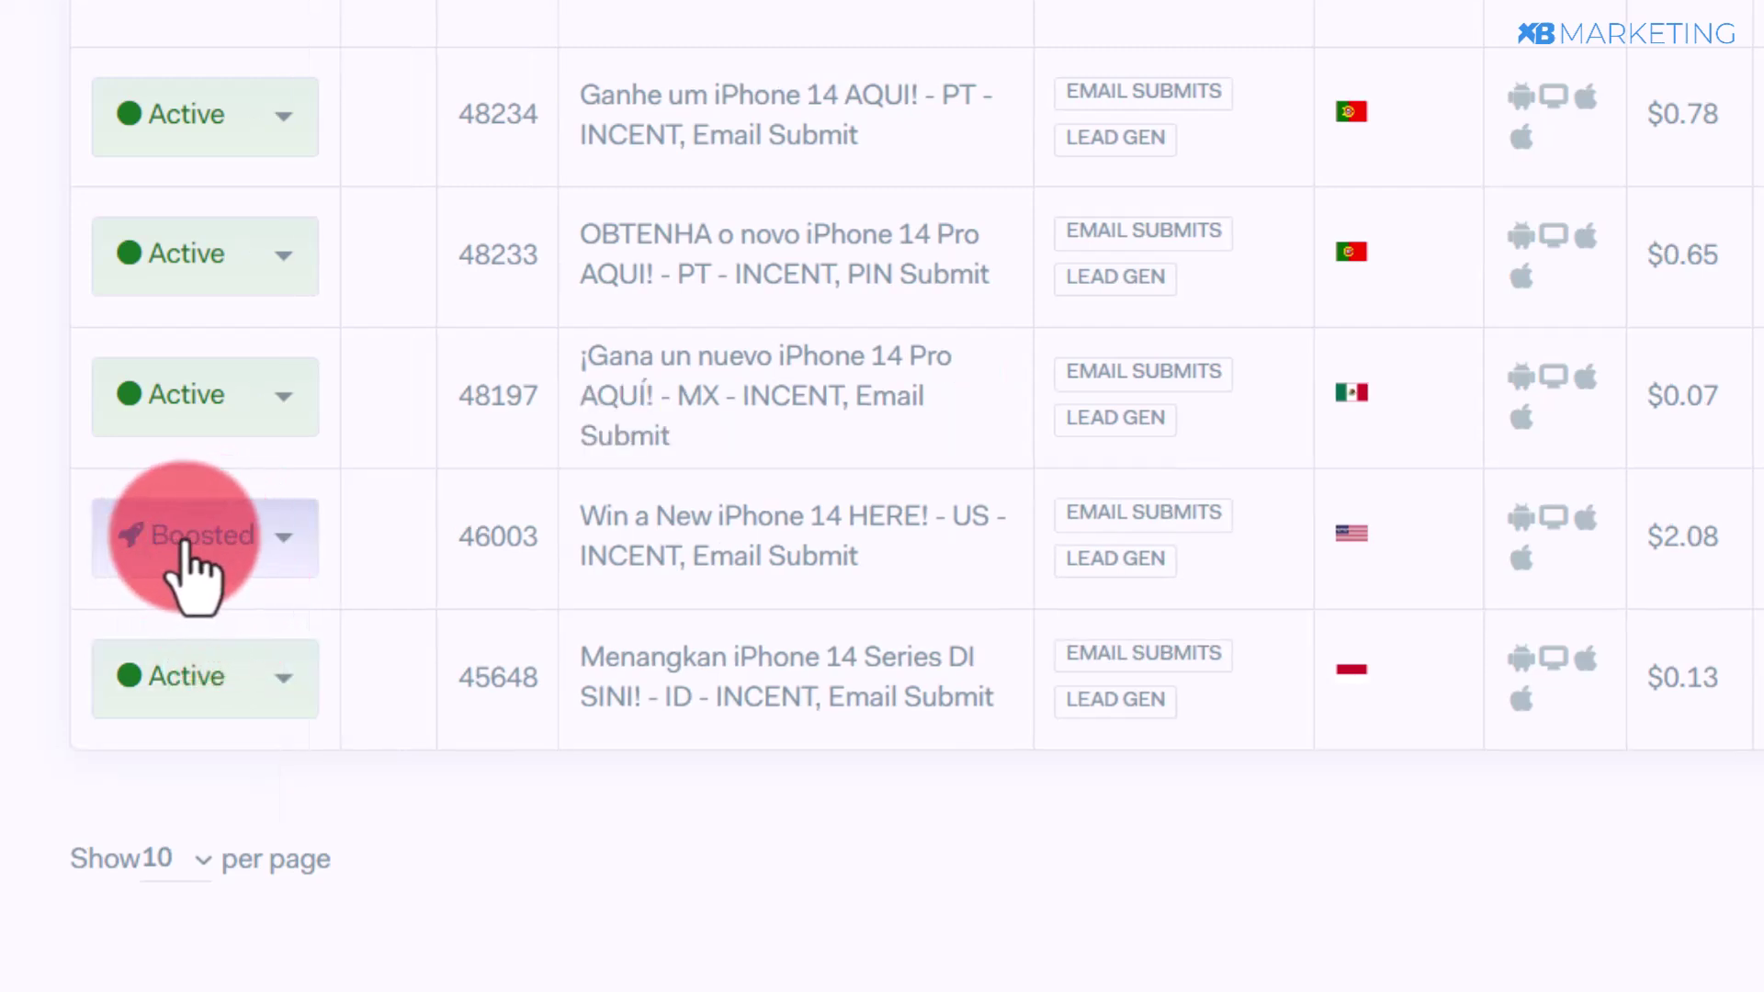
# - Go to Tools > Content Lockers and start creating a new content locker
pyautogui.scroll(9, 202, 551)
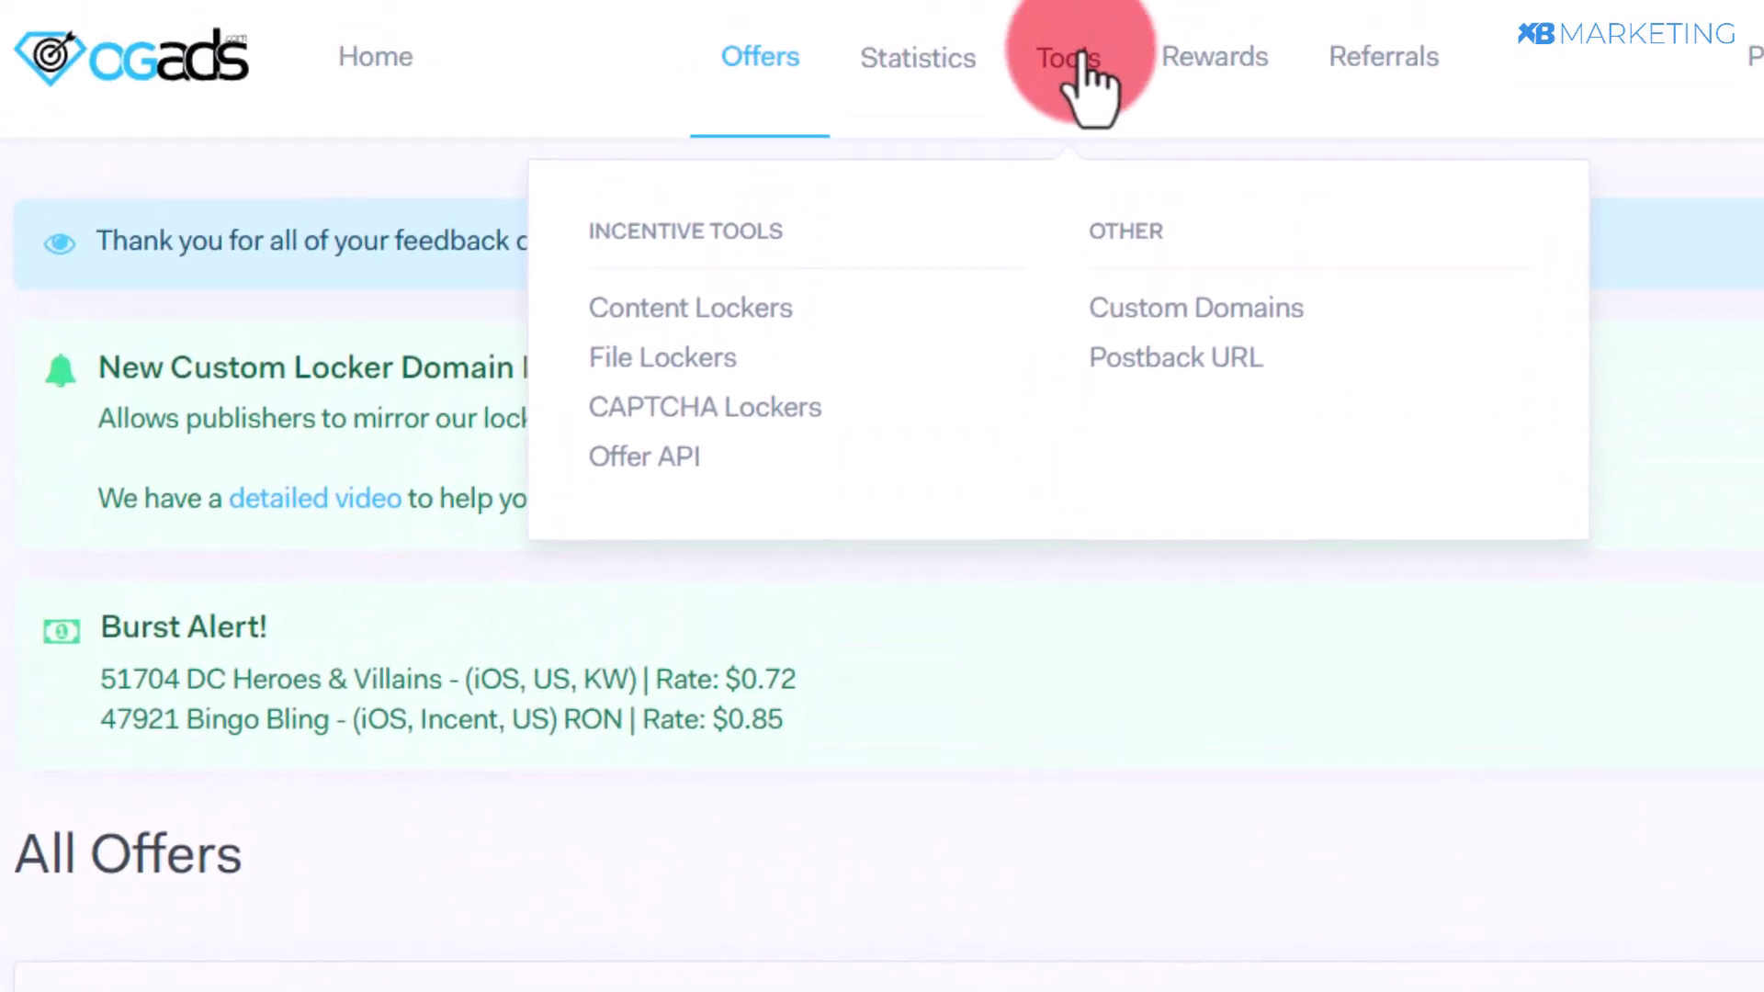
pyautogui.moveTo(1063, 177)
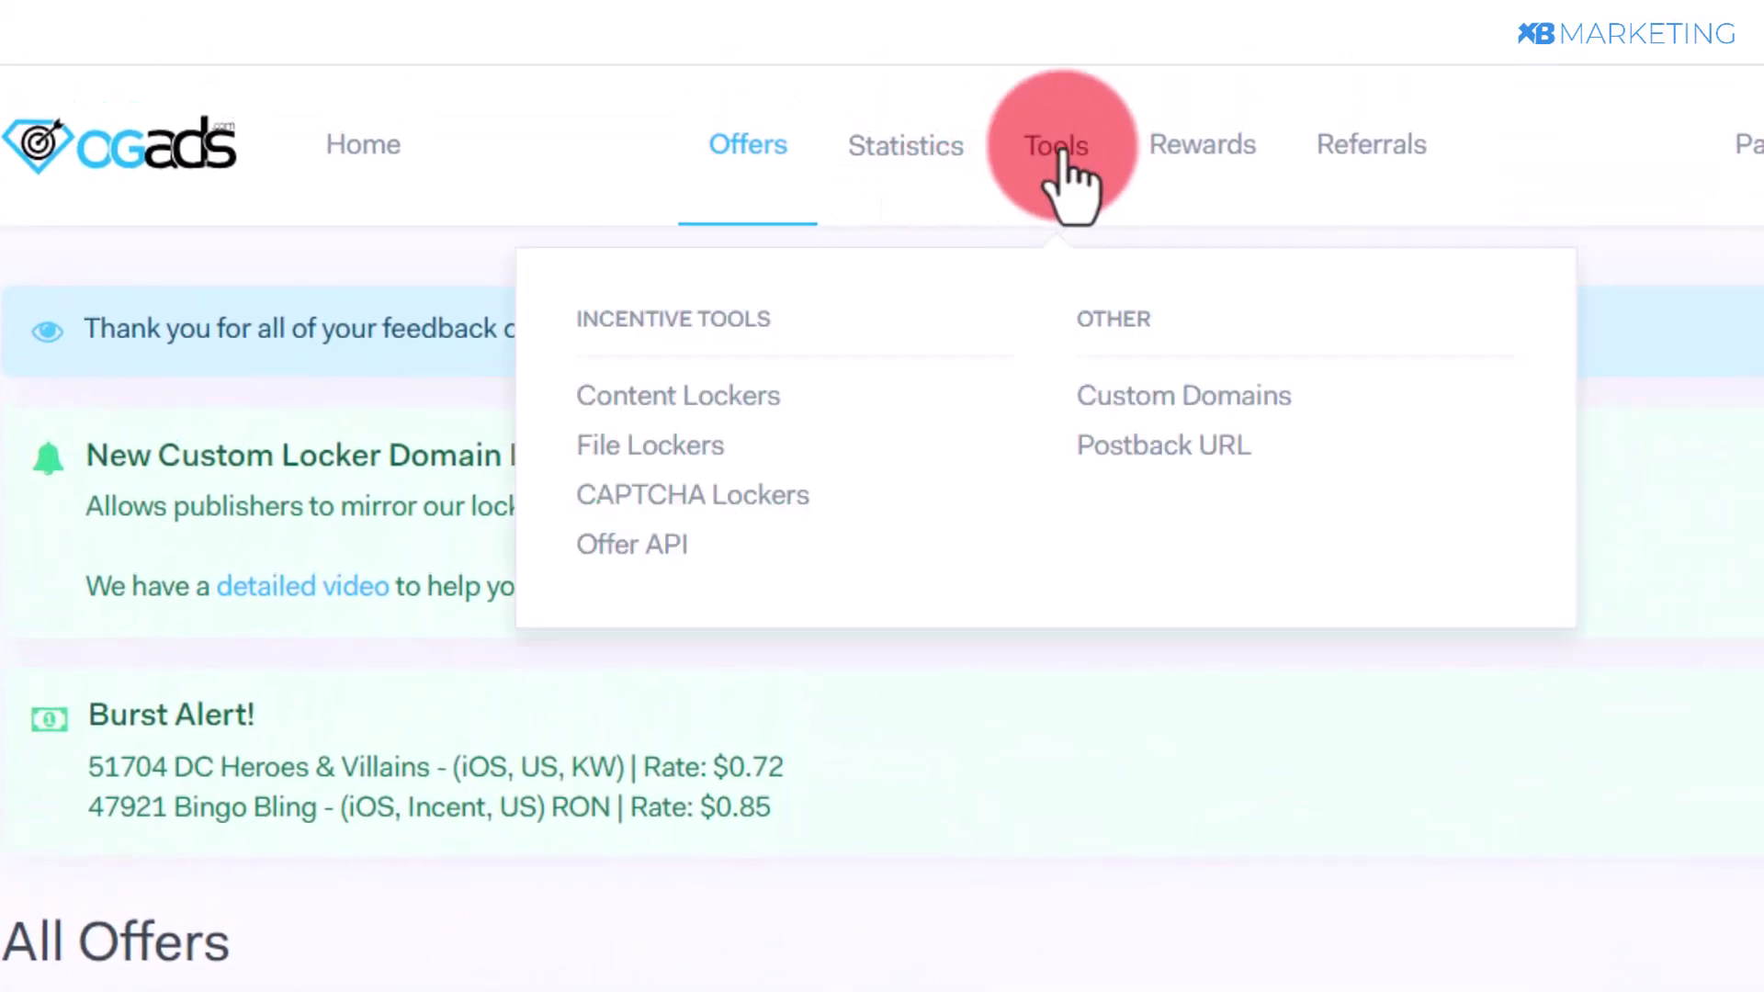
pyautogui.click(714, 400)
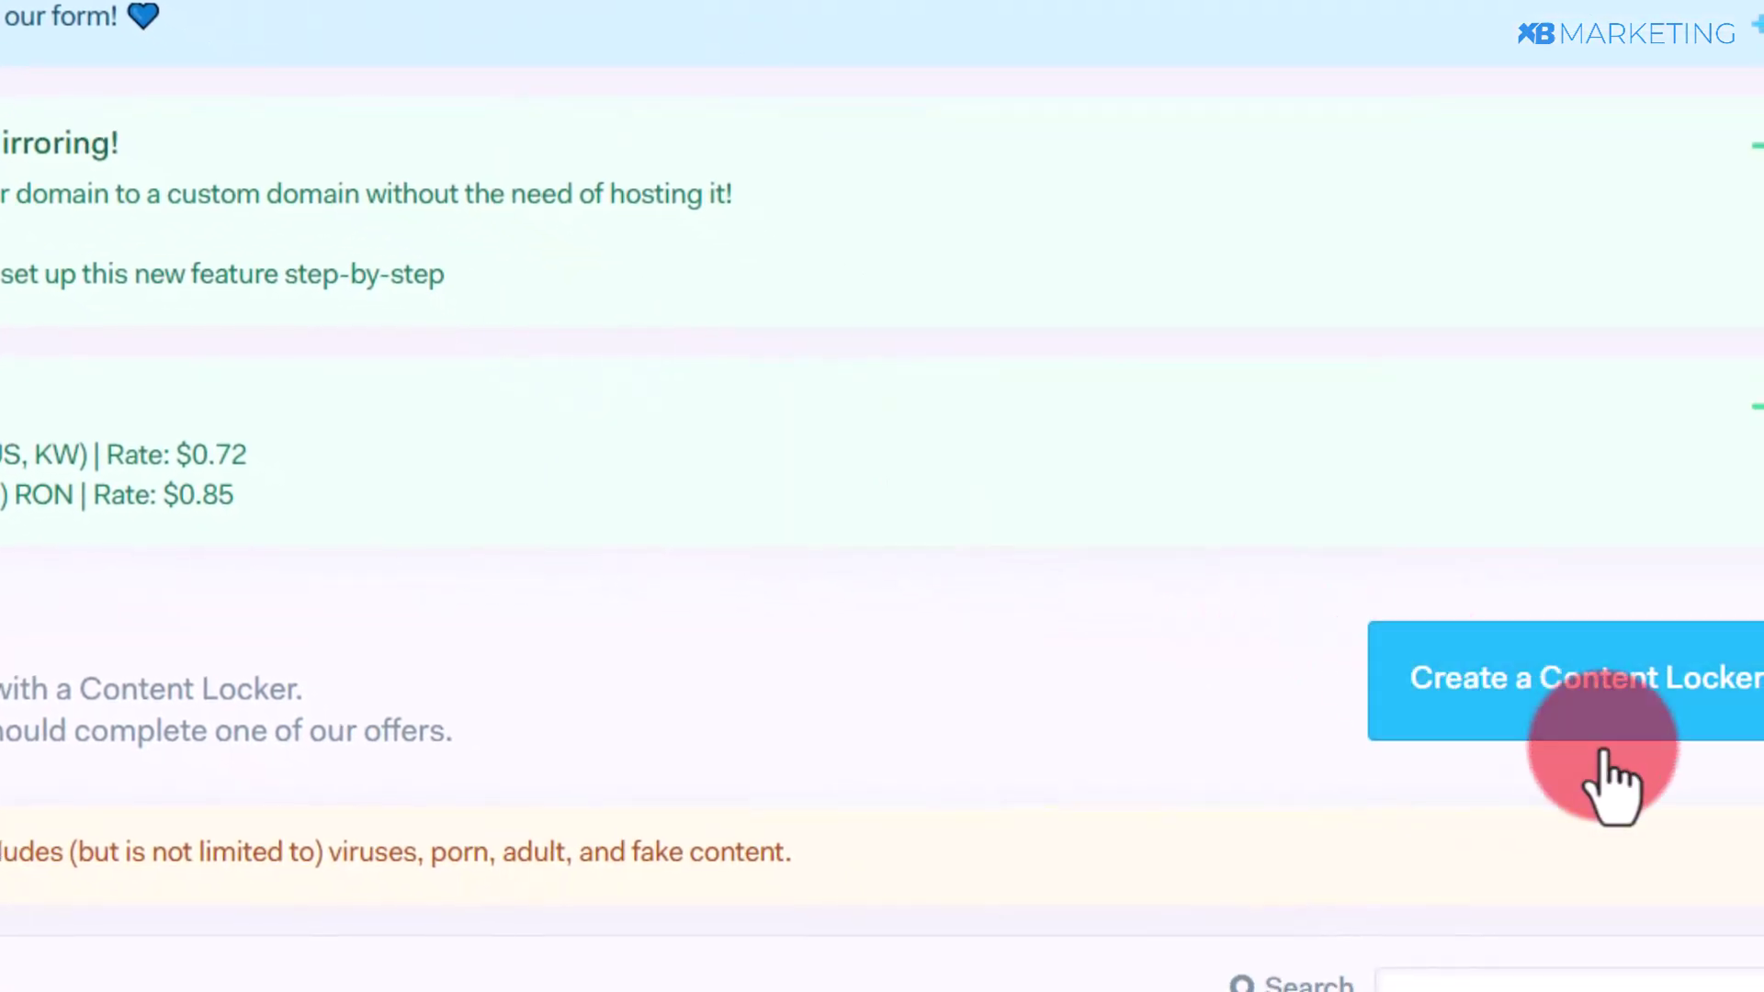
pyautogui.click(1506, 691)
# - Name the new locker 'iphone 14 giveaway'
pyautogui.click(1169, 405)
pyautogui.write('iphone 14 giveaway')
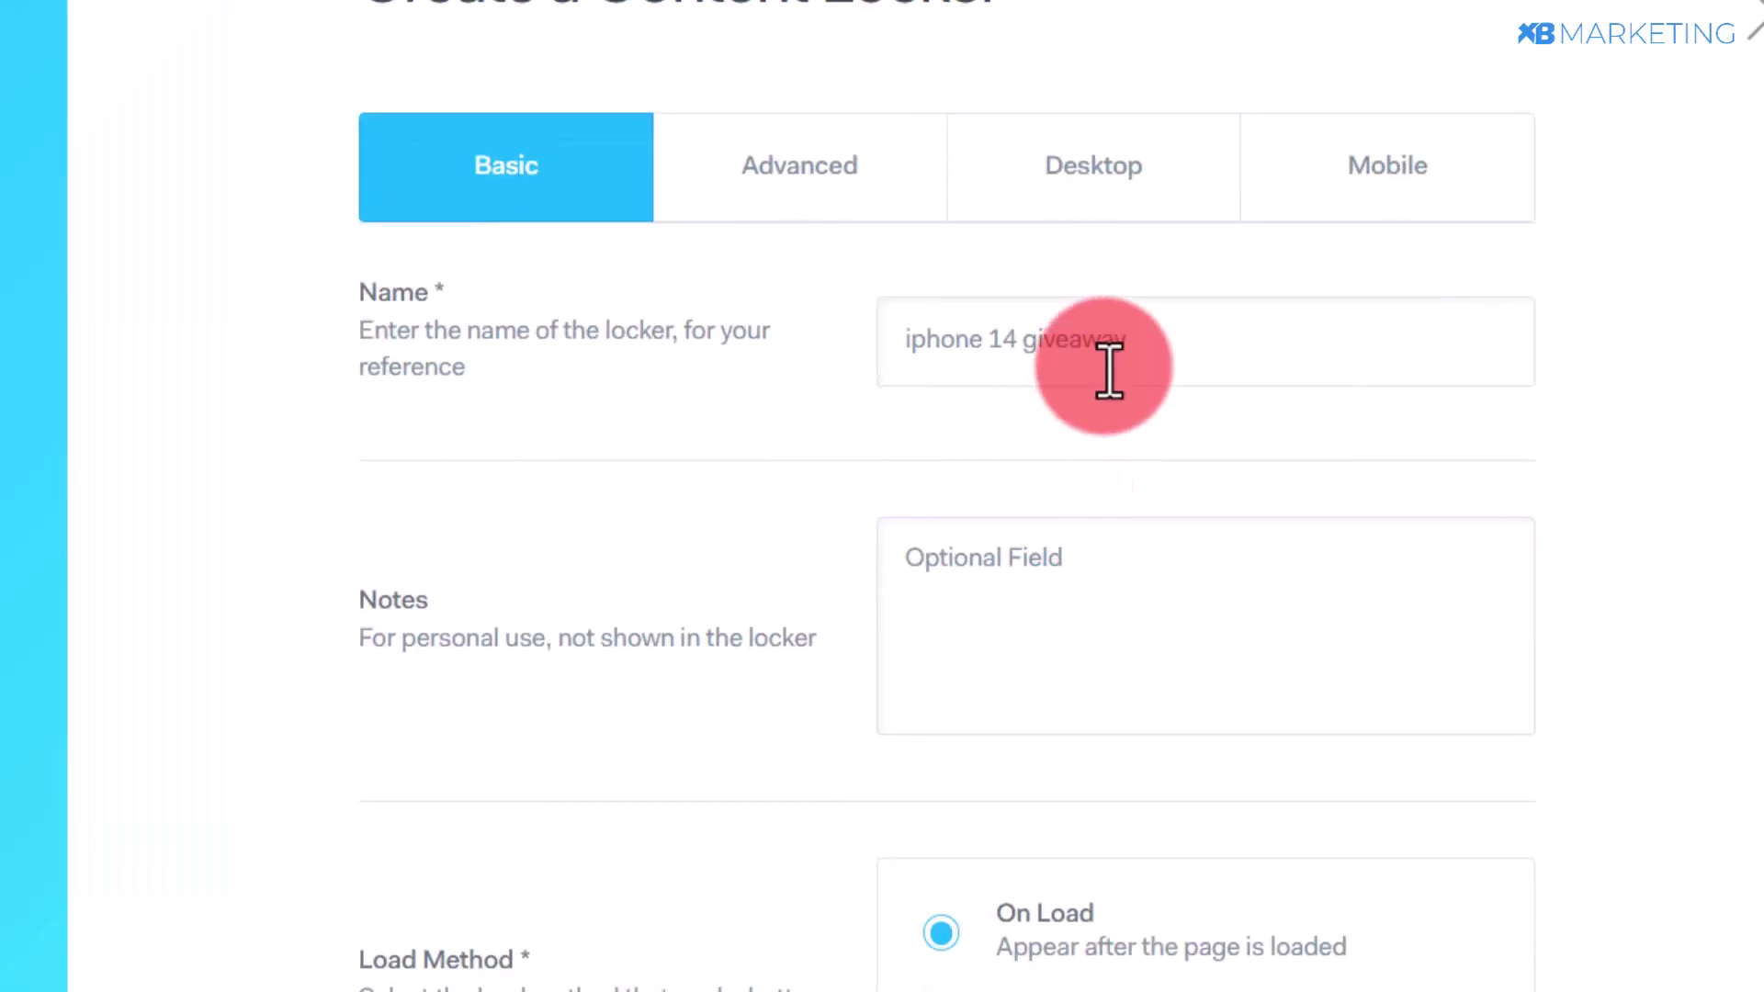
pyautogui.moveTo(1161, 339); pyautogui.dragTo(835, 339)
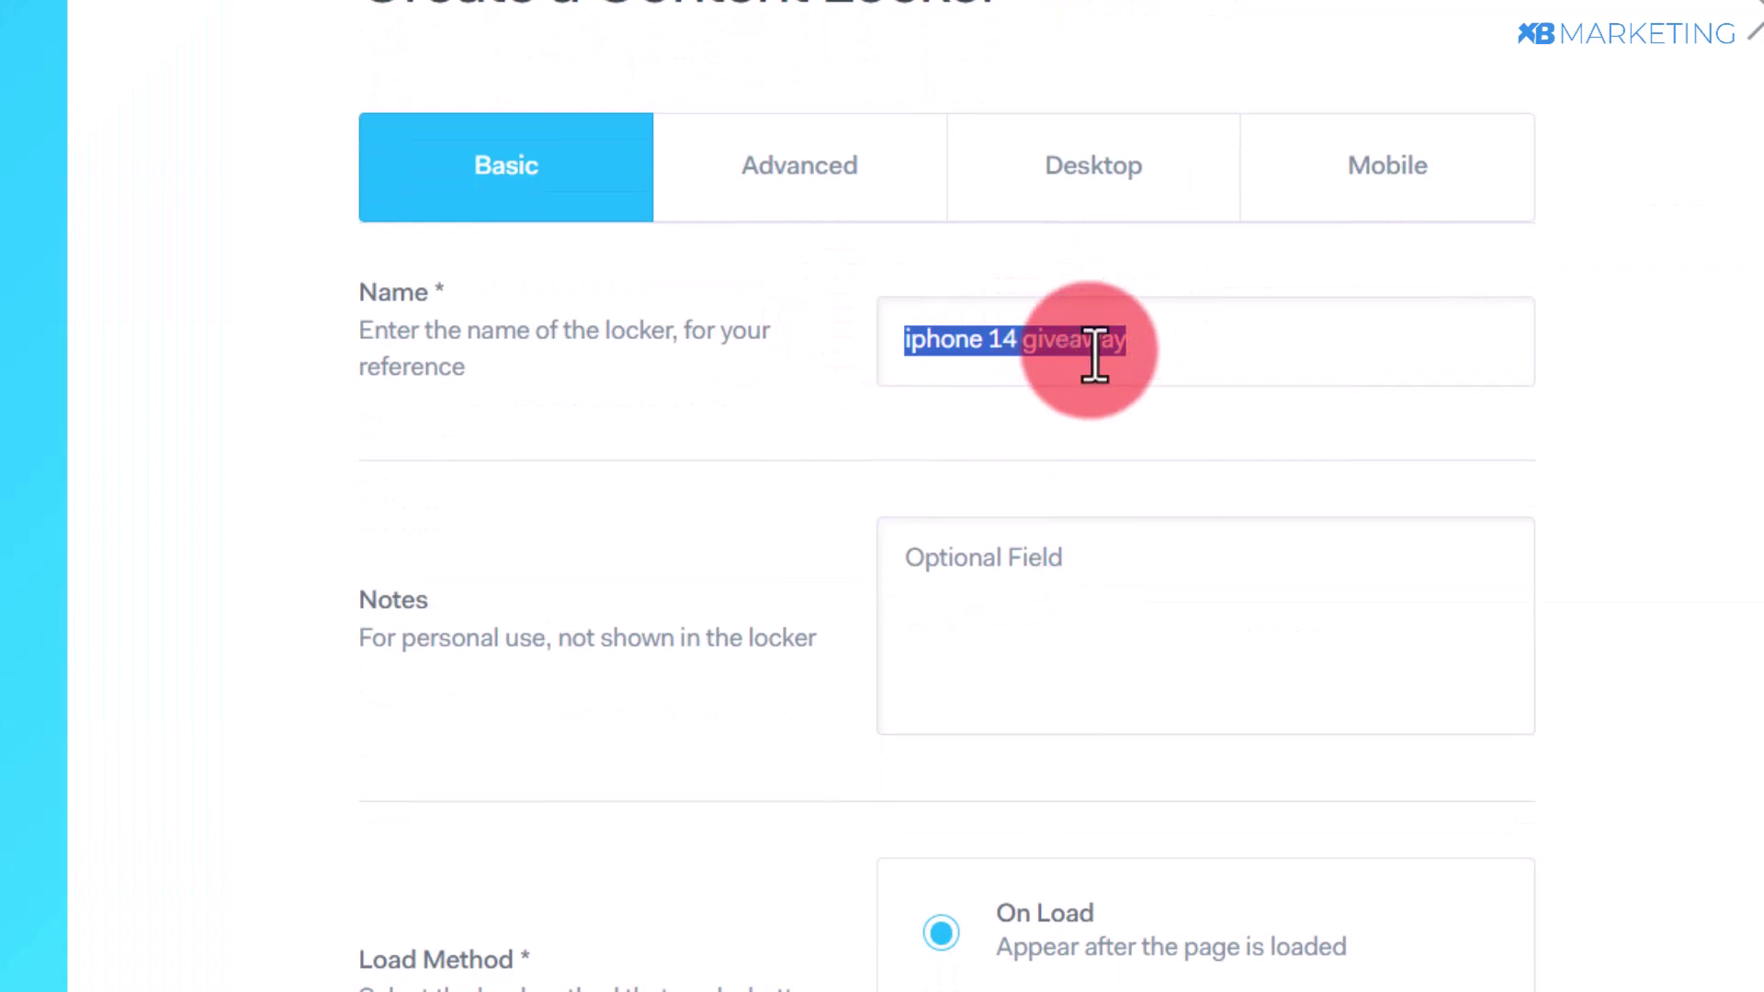
pyautogui.tripleClick(987, 329)
pyautogui.scroll(-8, 1094, 362)
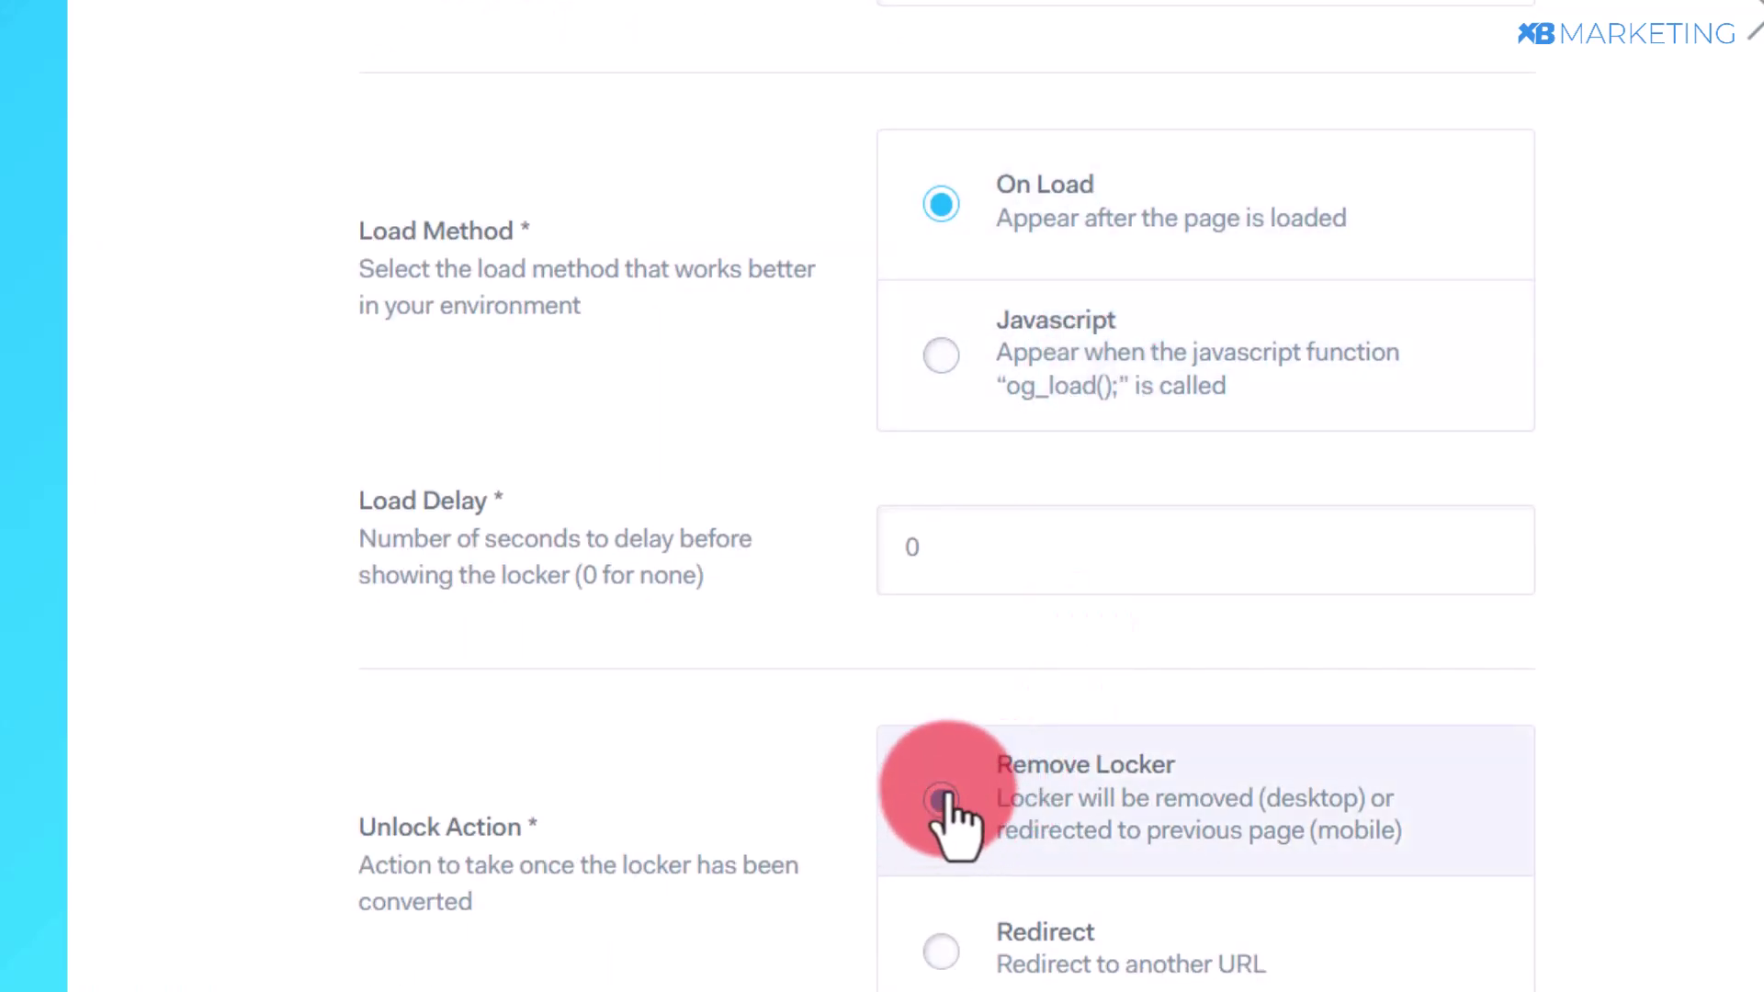
pyautogui.scroll(8, 937, 780)
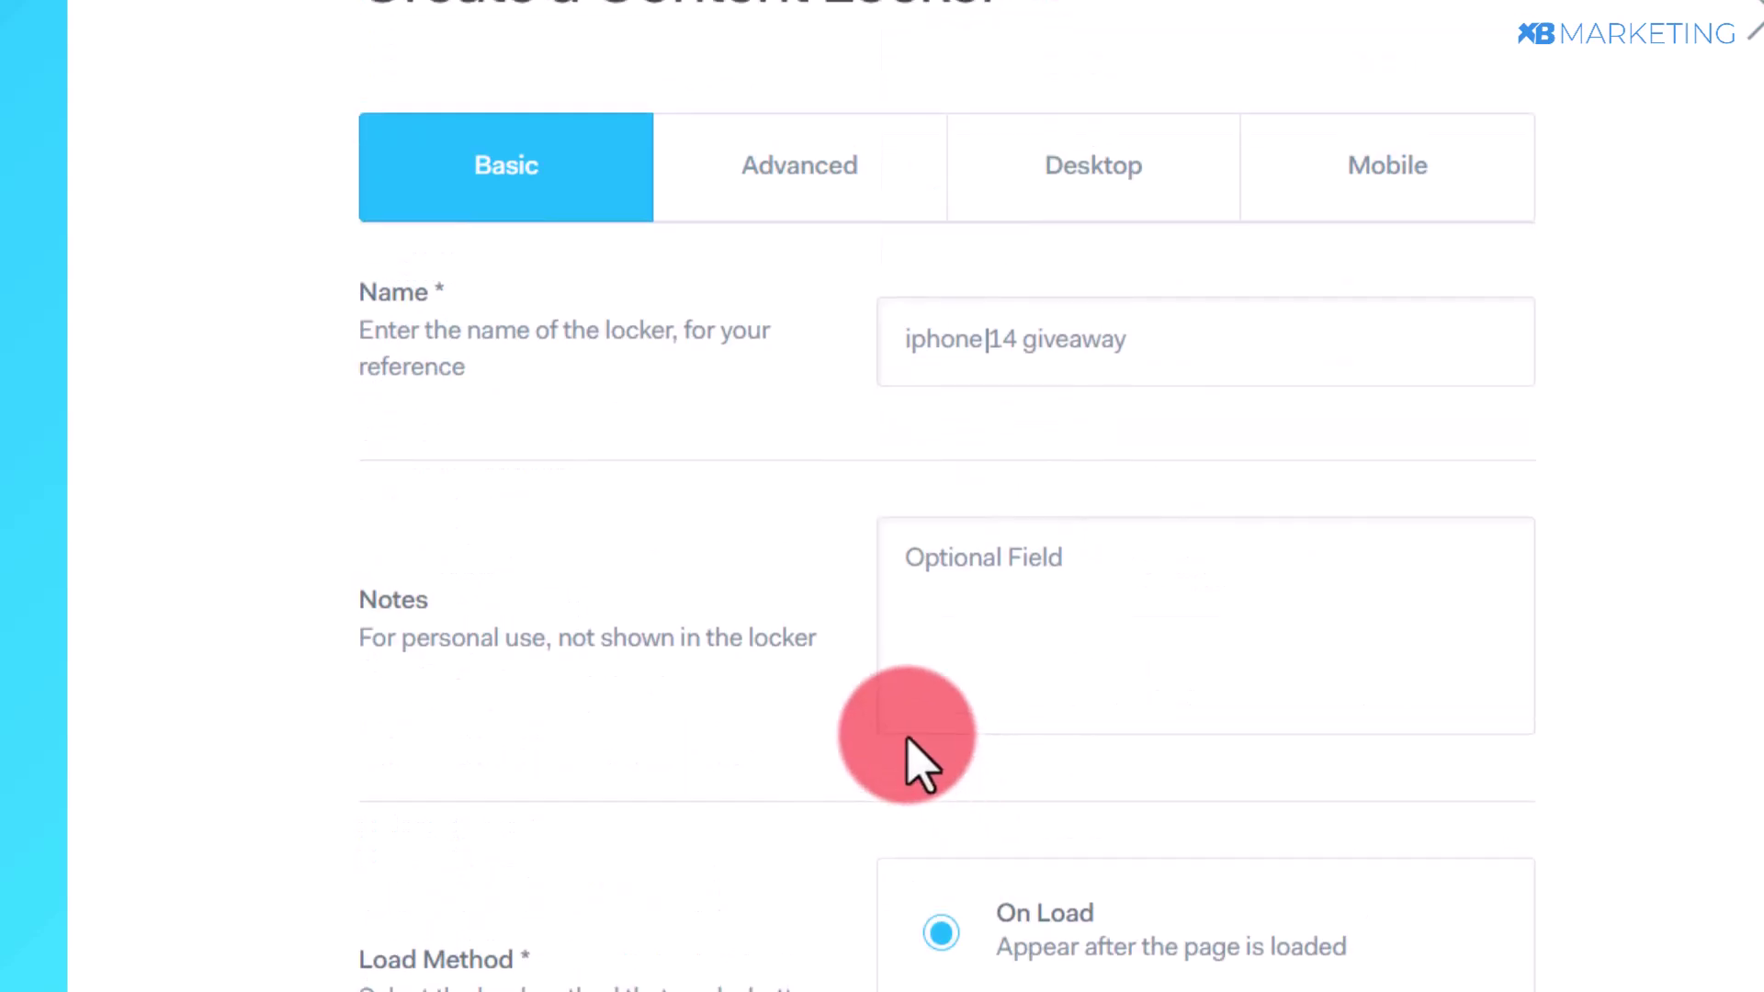
# - In the Advanced settings, open the option for showing only boosted offers
pyautogui.click(788, 165)
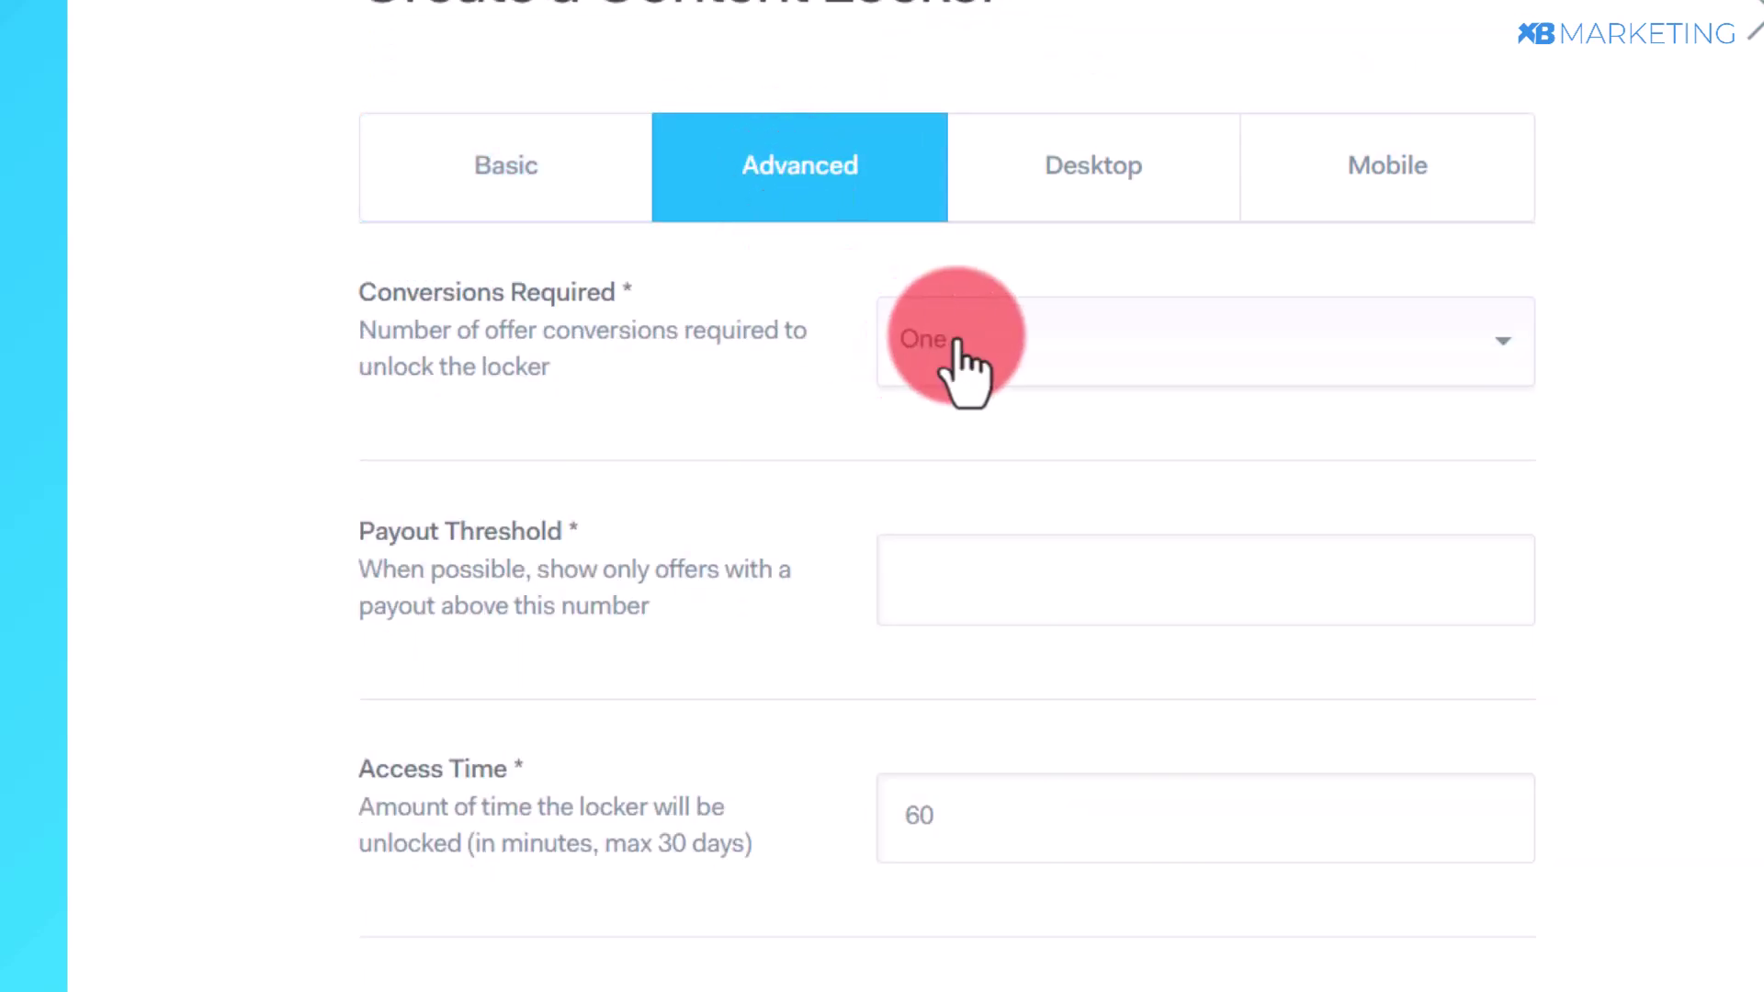
pyautogui.scroll(-5, 945, 465)
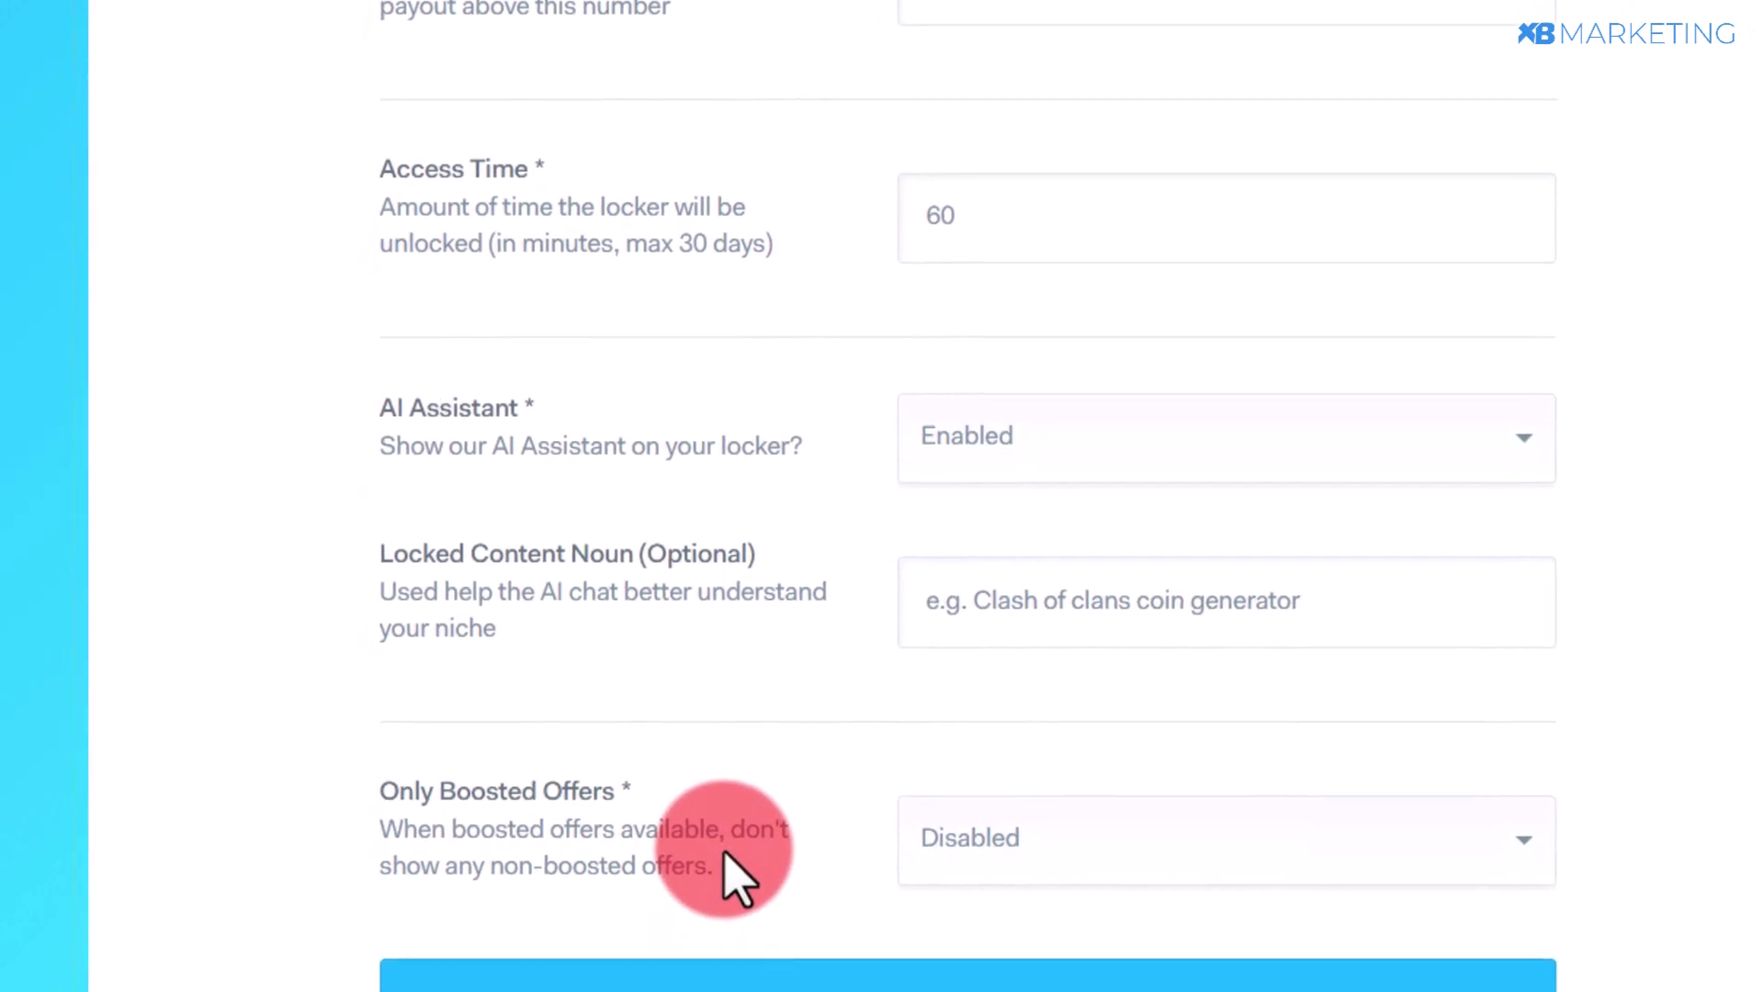
pyautogui.click(974, 845)
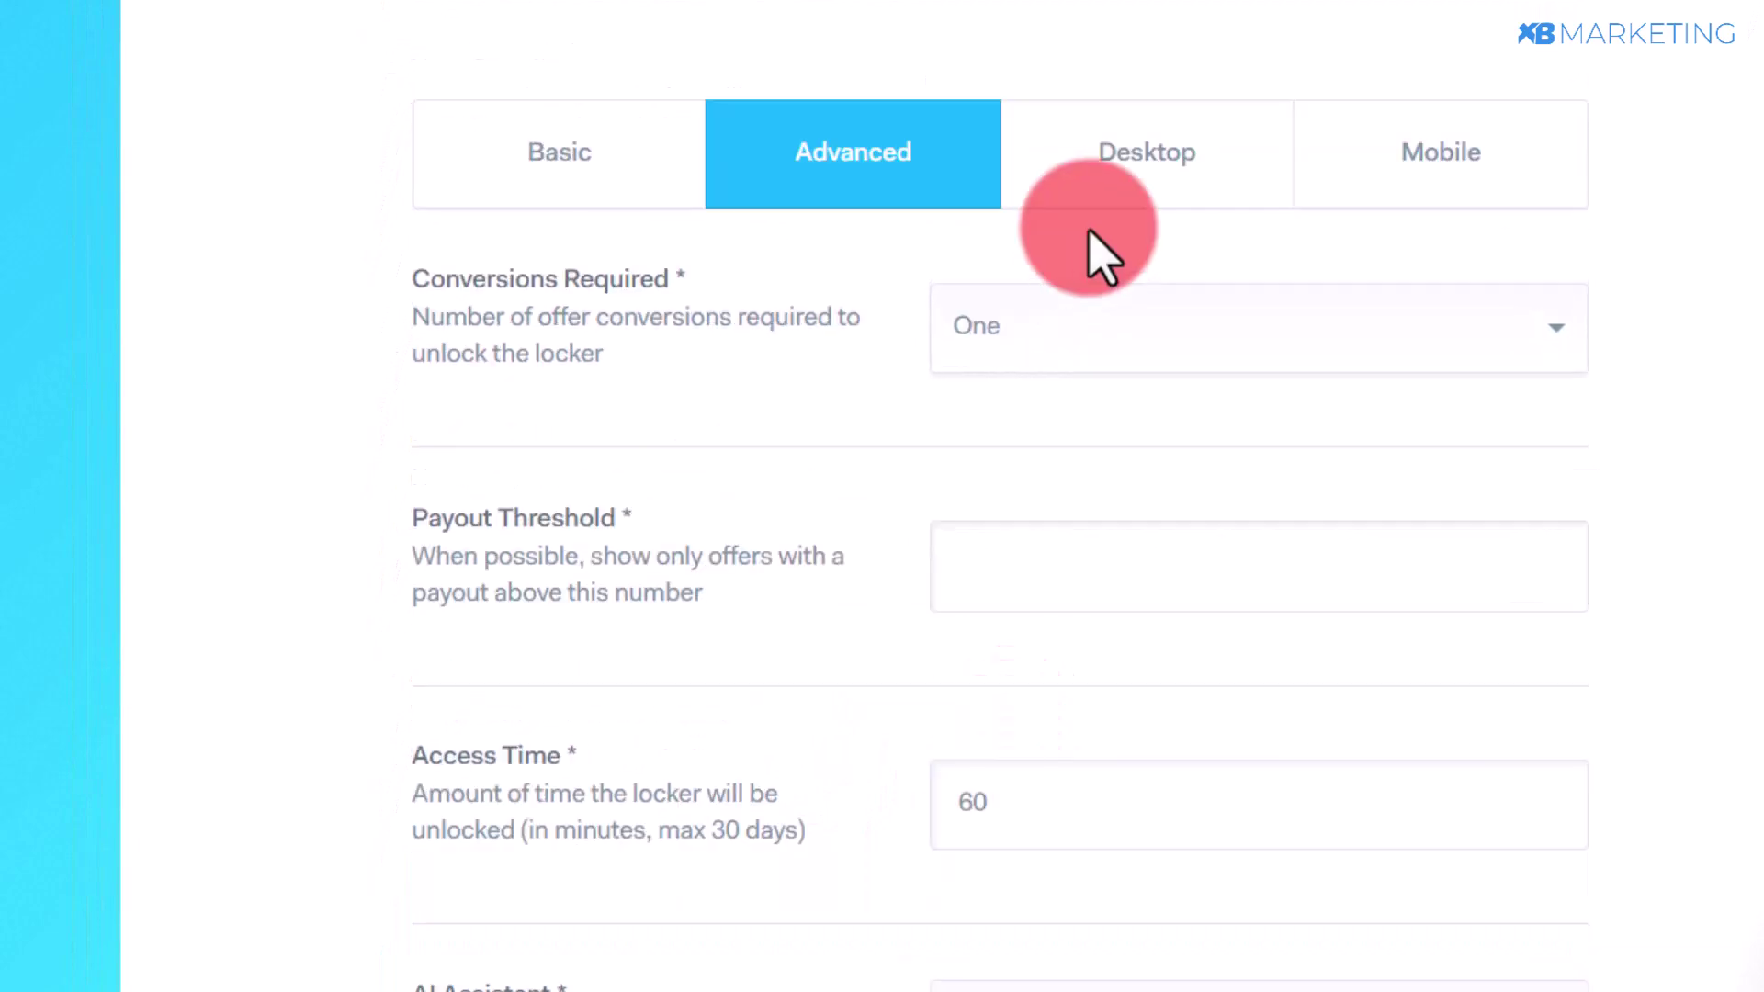
# - In Desktop settings, keep CPA + PIN Submits then CPI priority and a maximum of One offer
pyautogui.click(1113, 163)
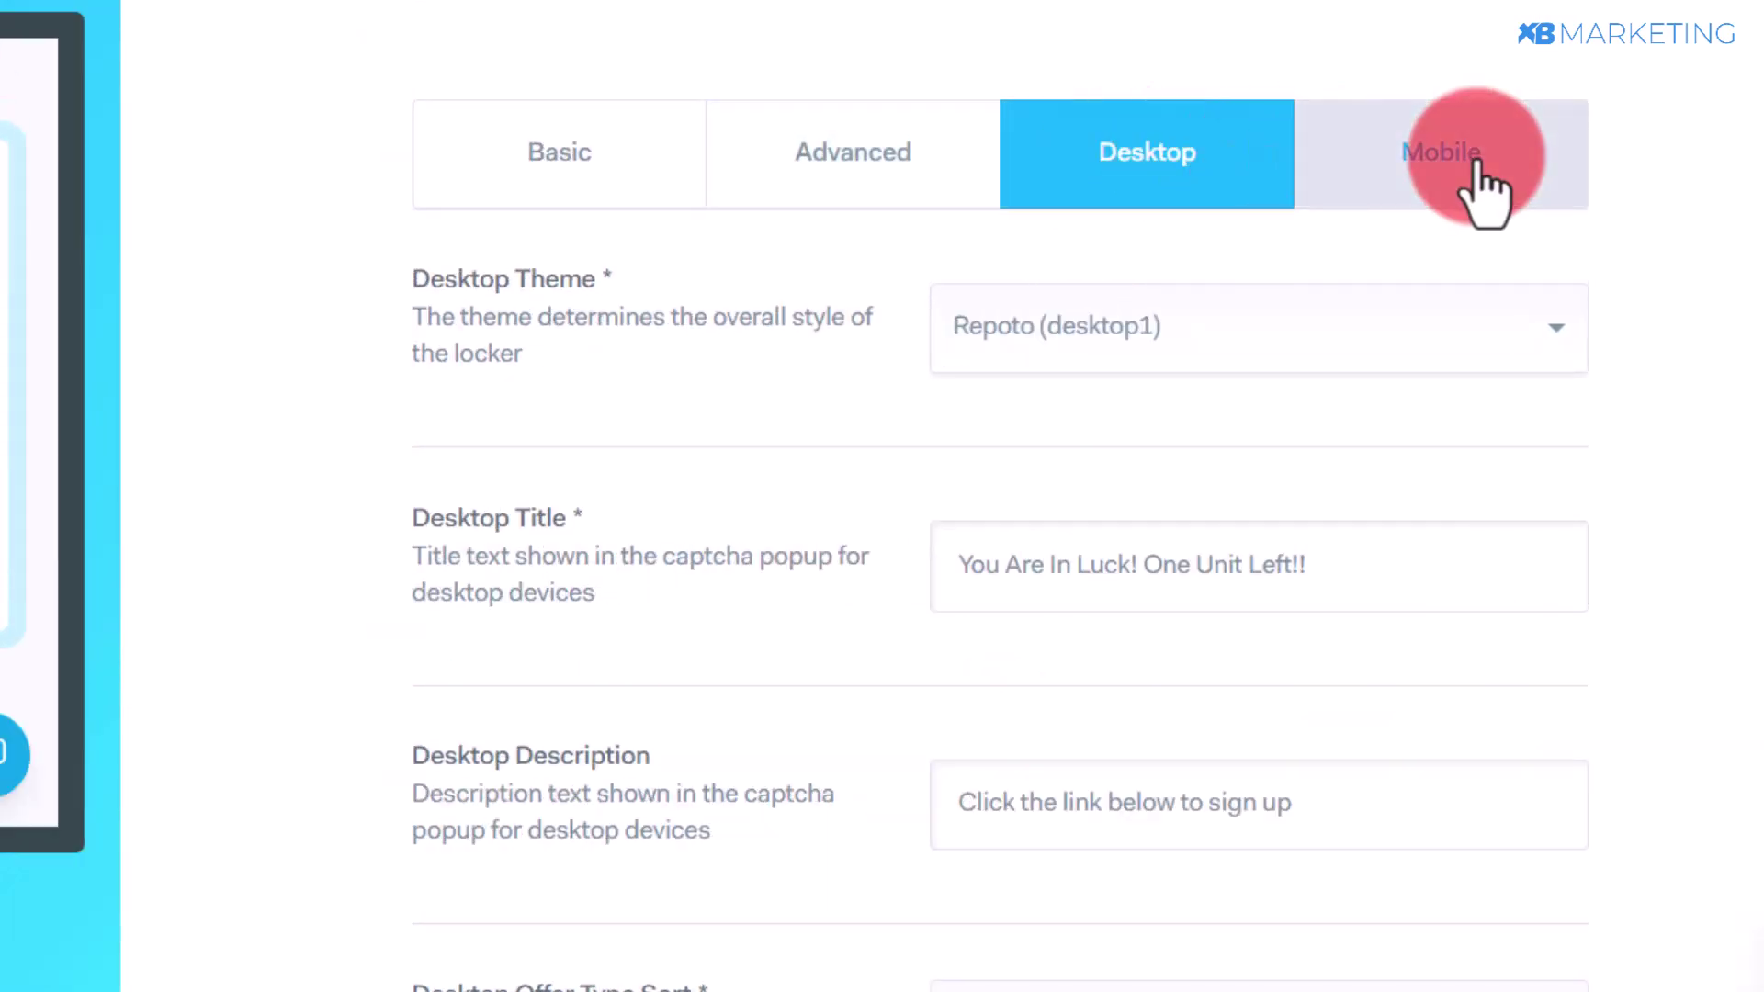
pyautogui.scroll(-4, 1056, 229)
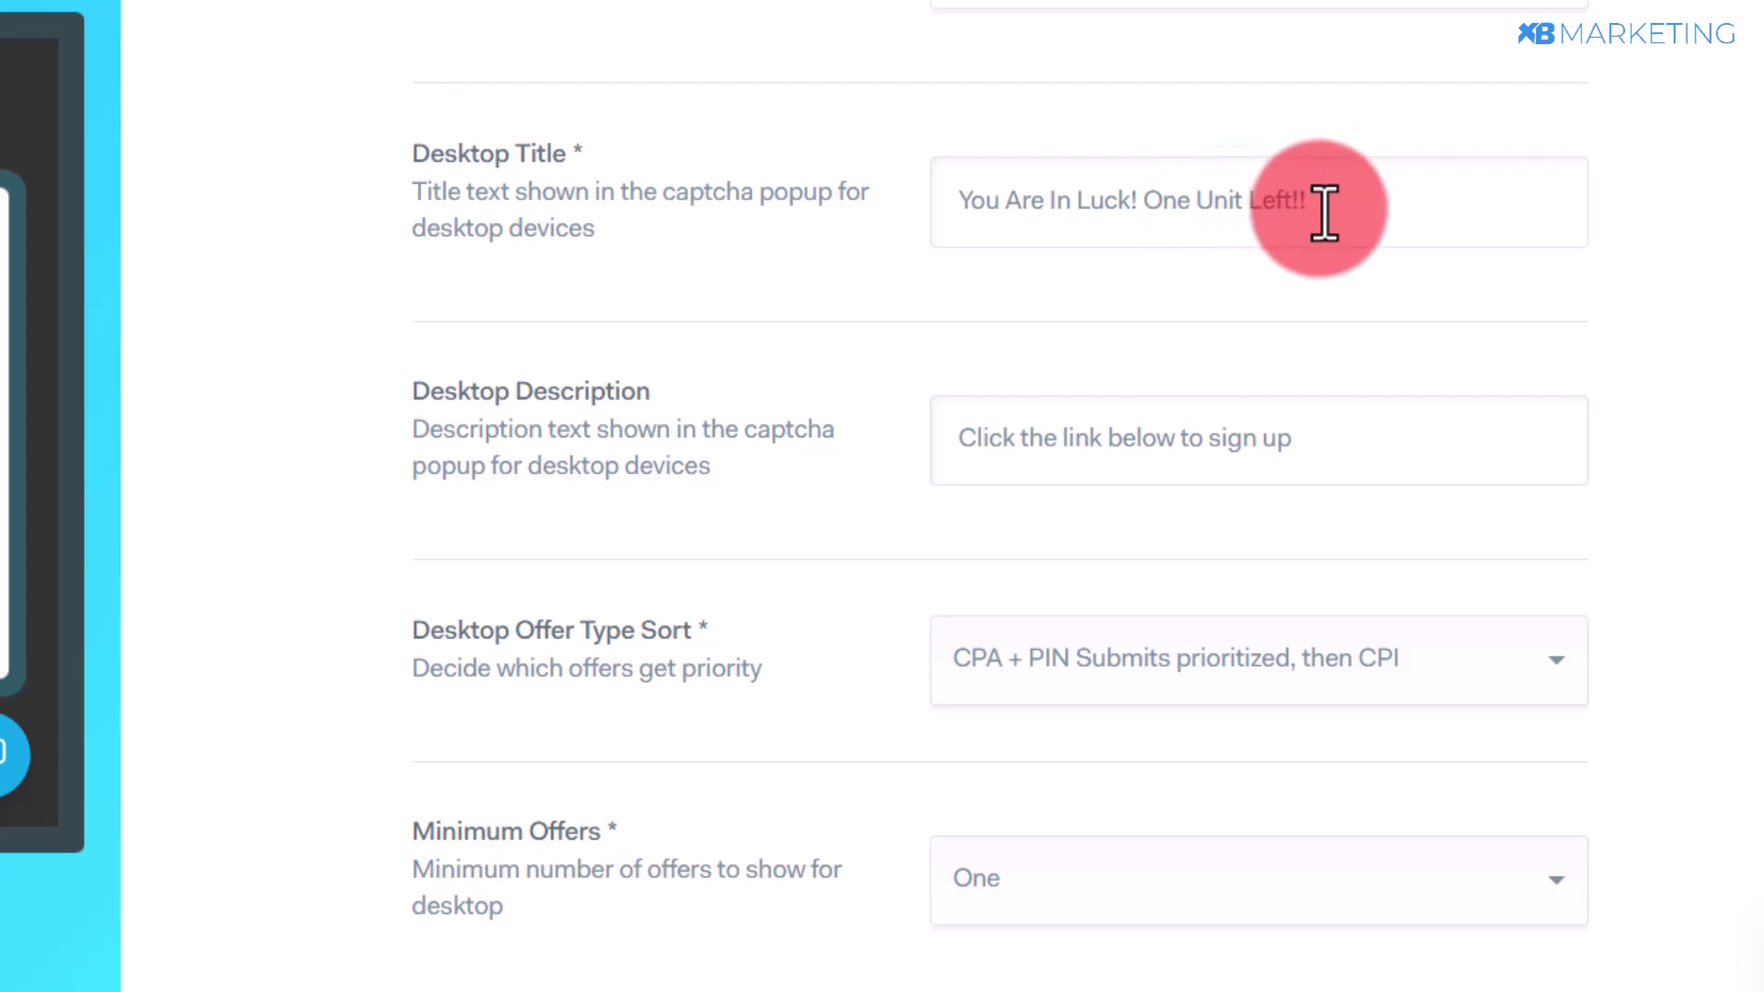
pyautogui.scroll(-2, 1365, 266)
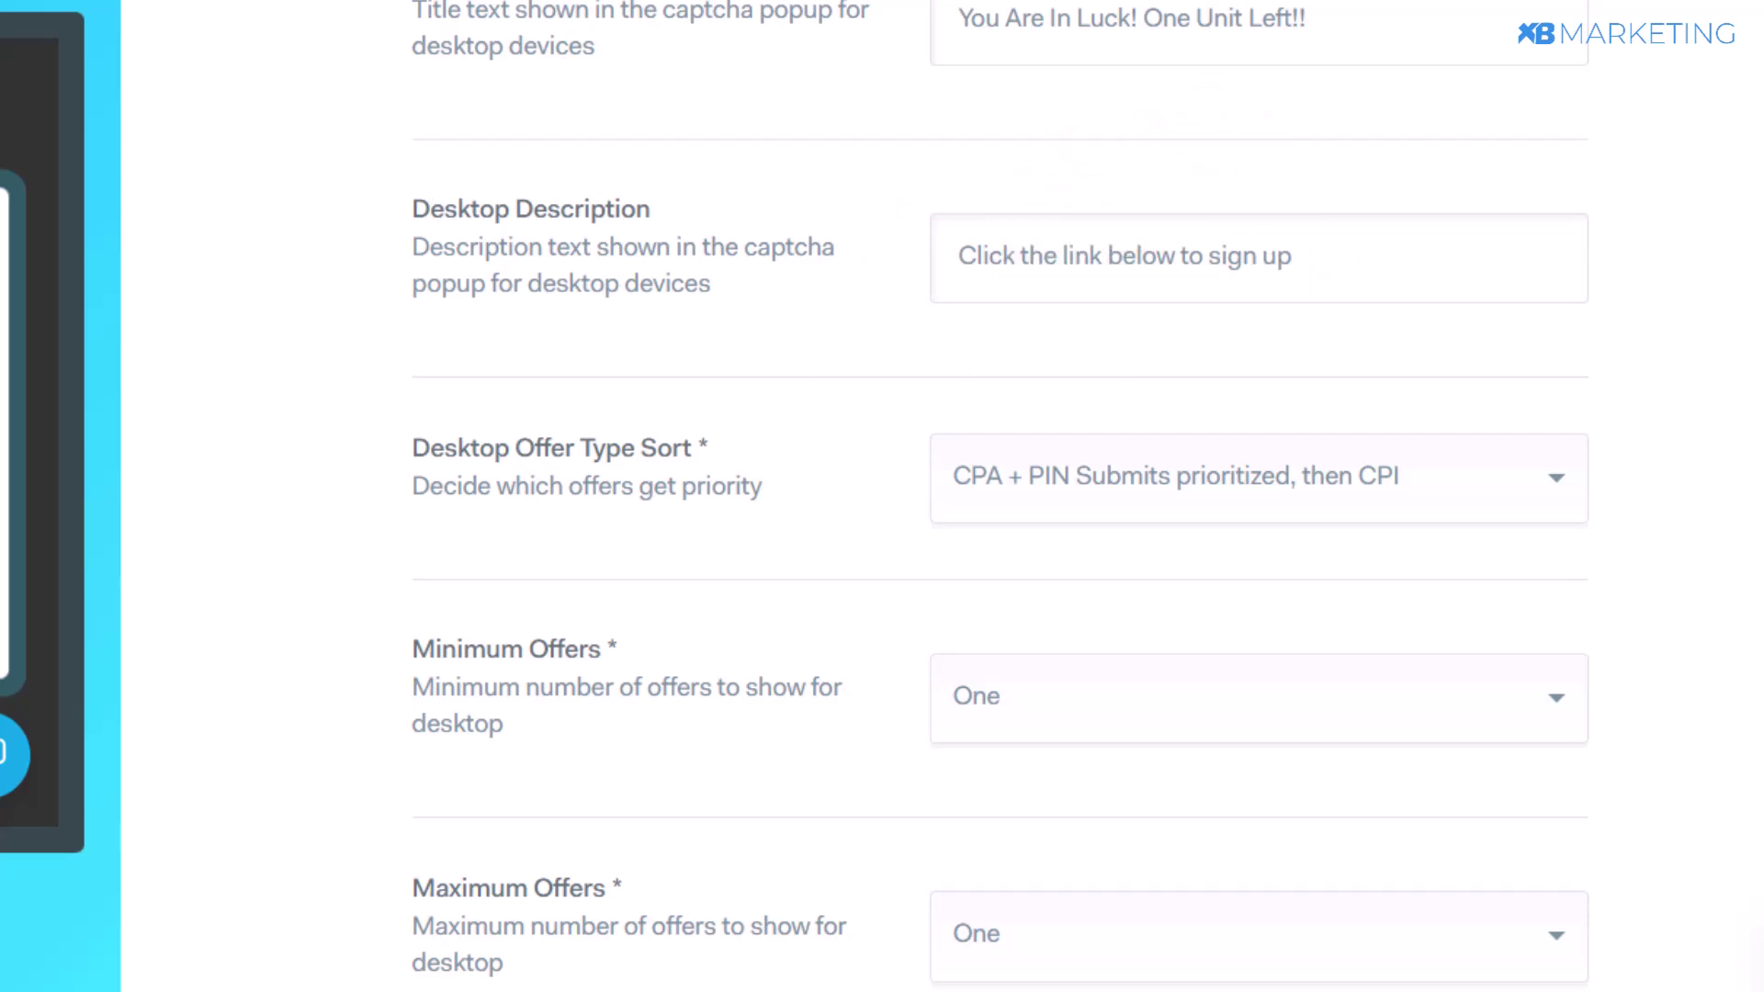
pyautogui.scroll(-4, 1093, 349)
pyautogui.click(1103, 111)
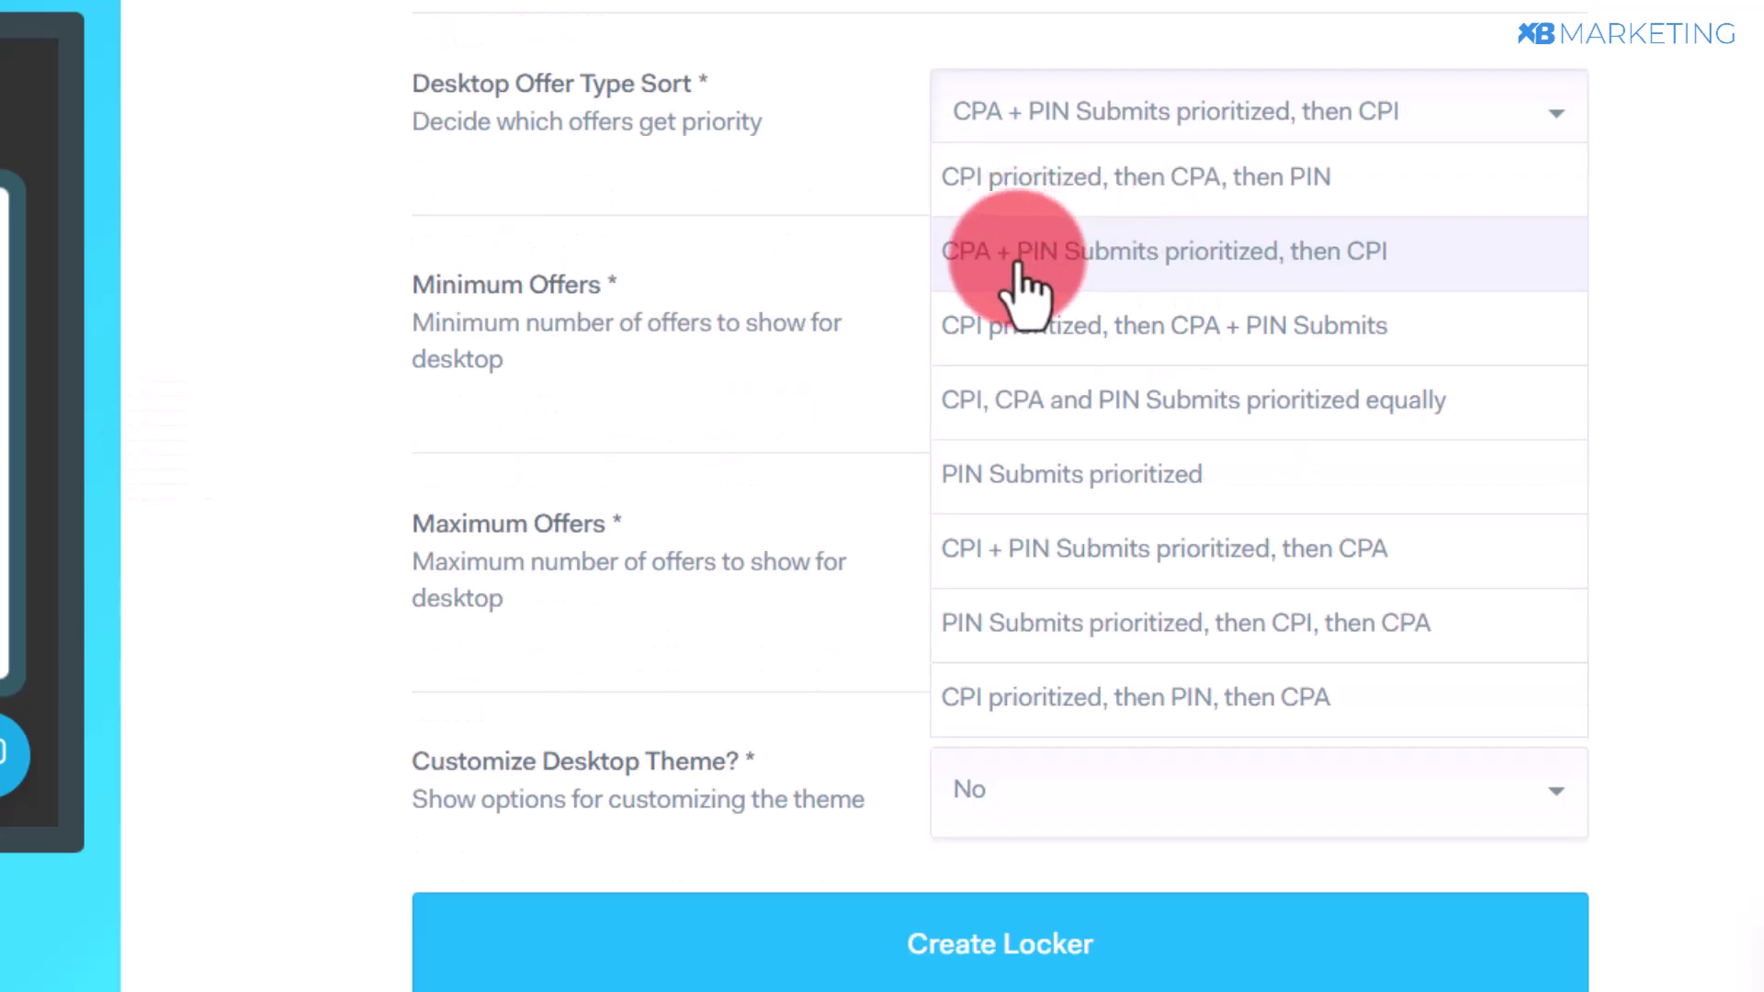
pyautogui.click(896, 180)
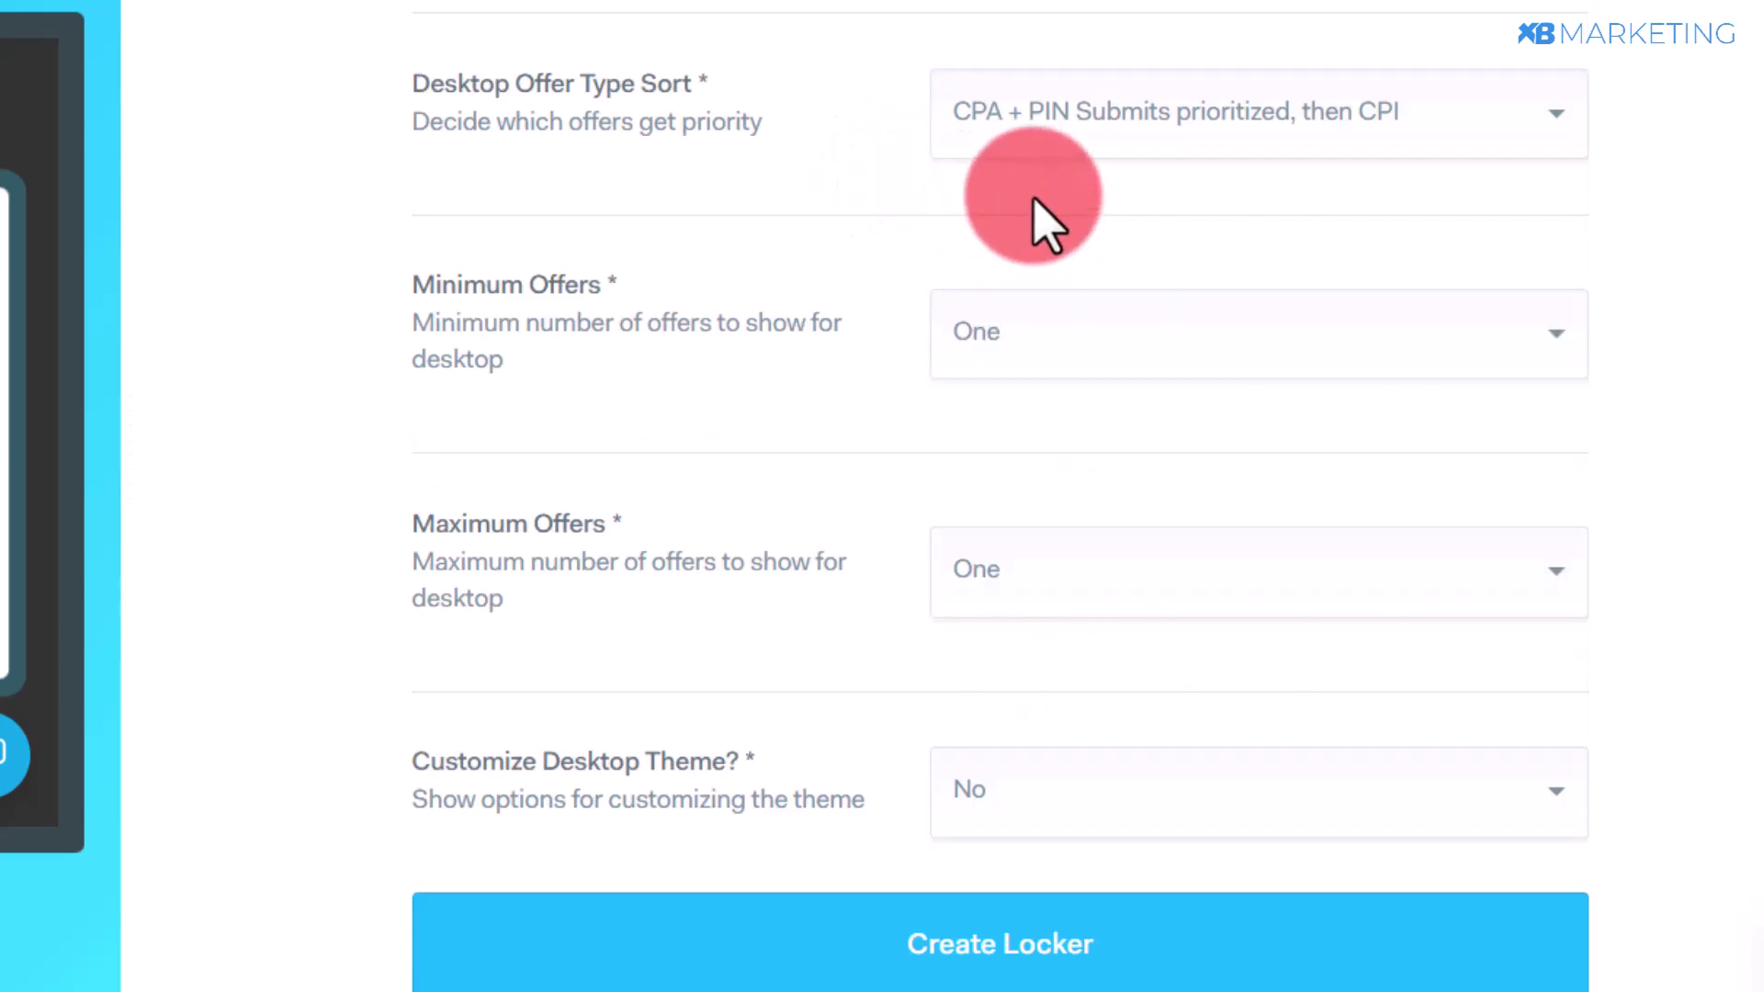
pyautogui.scroll(-1, 1002, 422)
pyautogui.click(1001, 528)
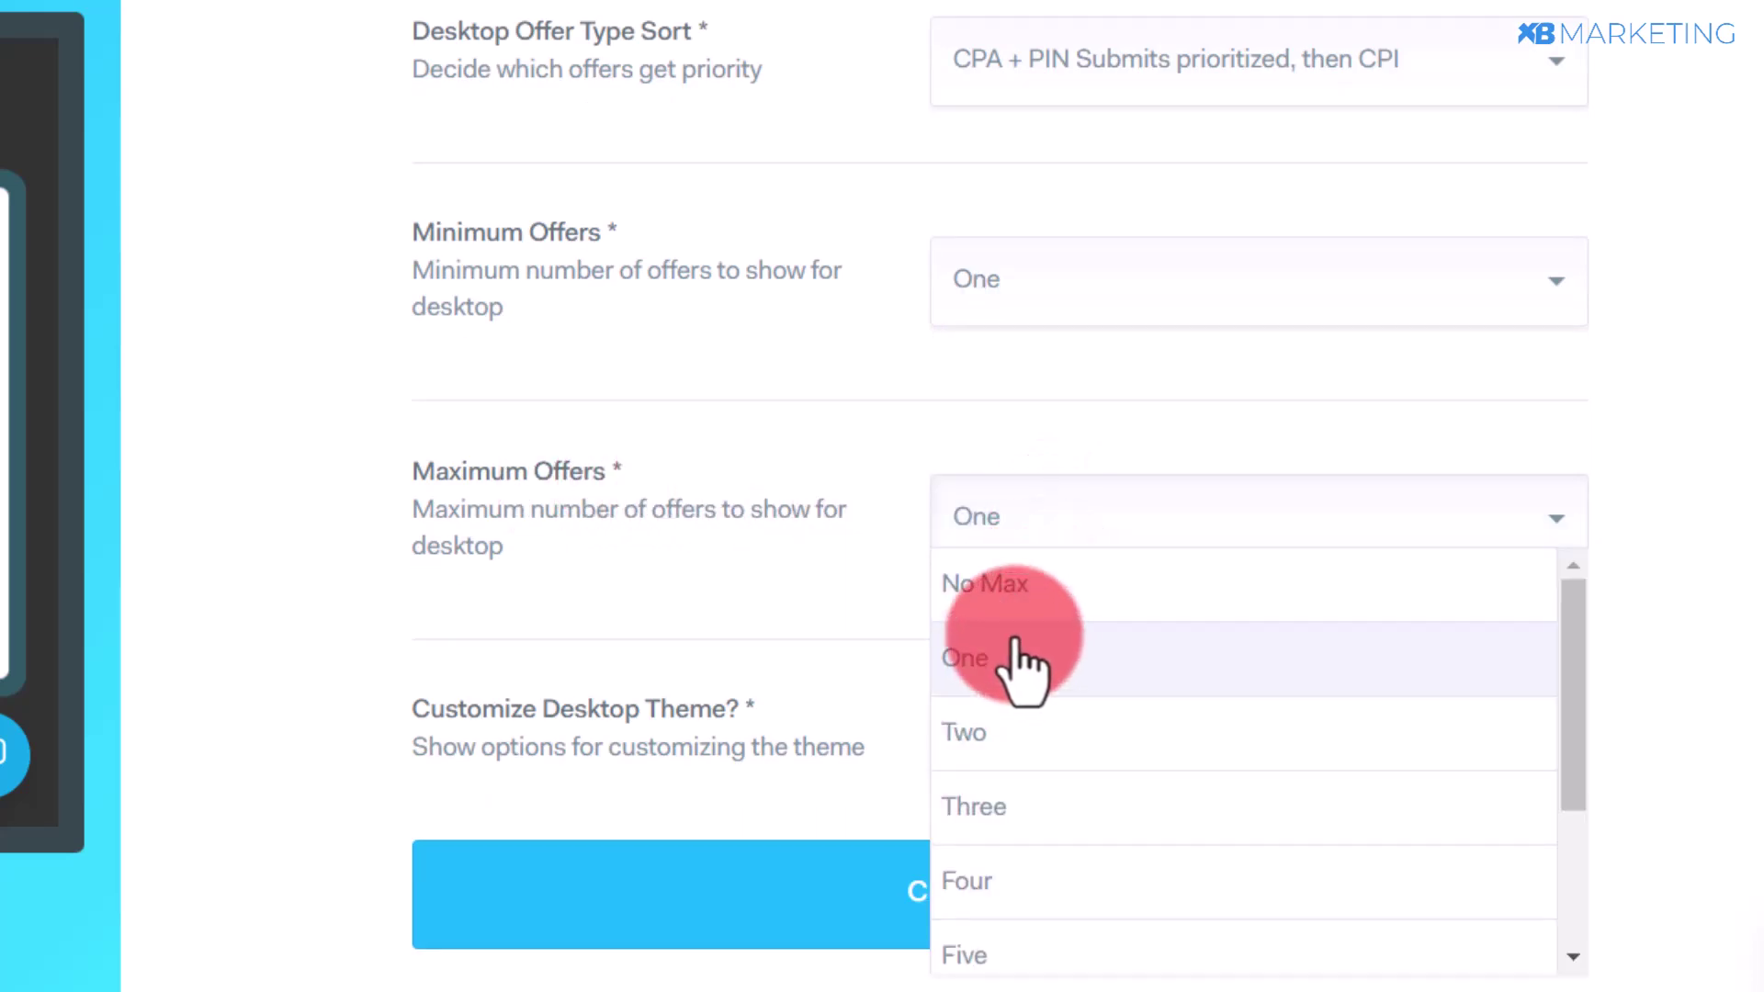
pyautogui.click(1091, 432)
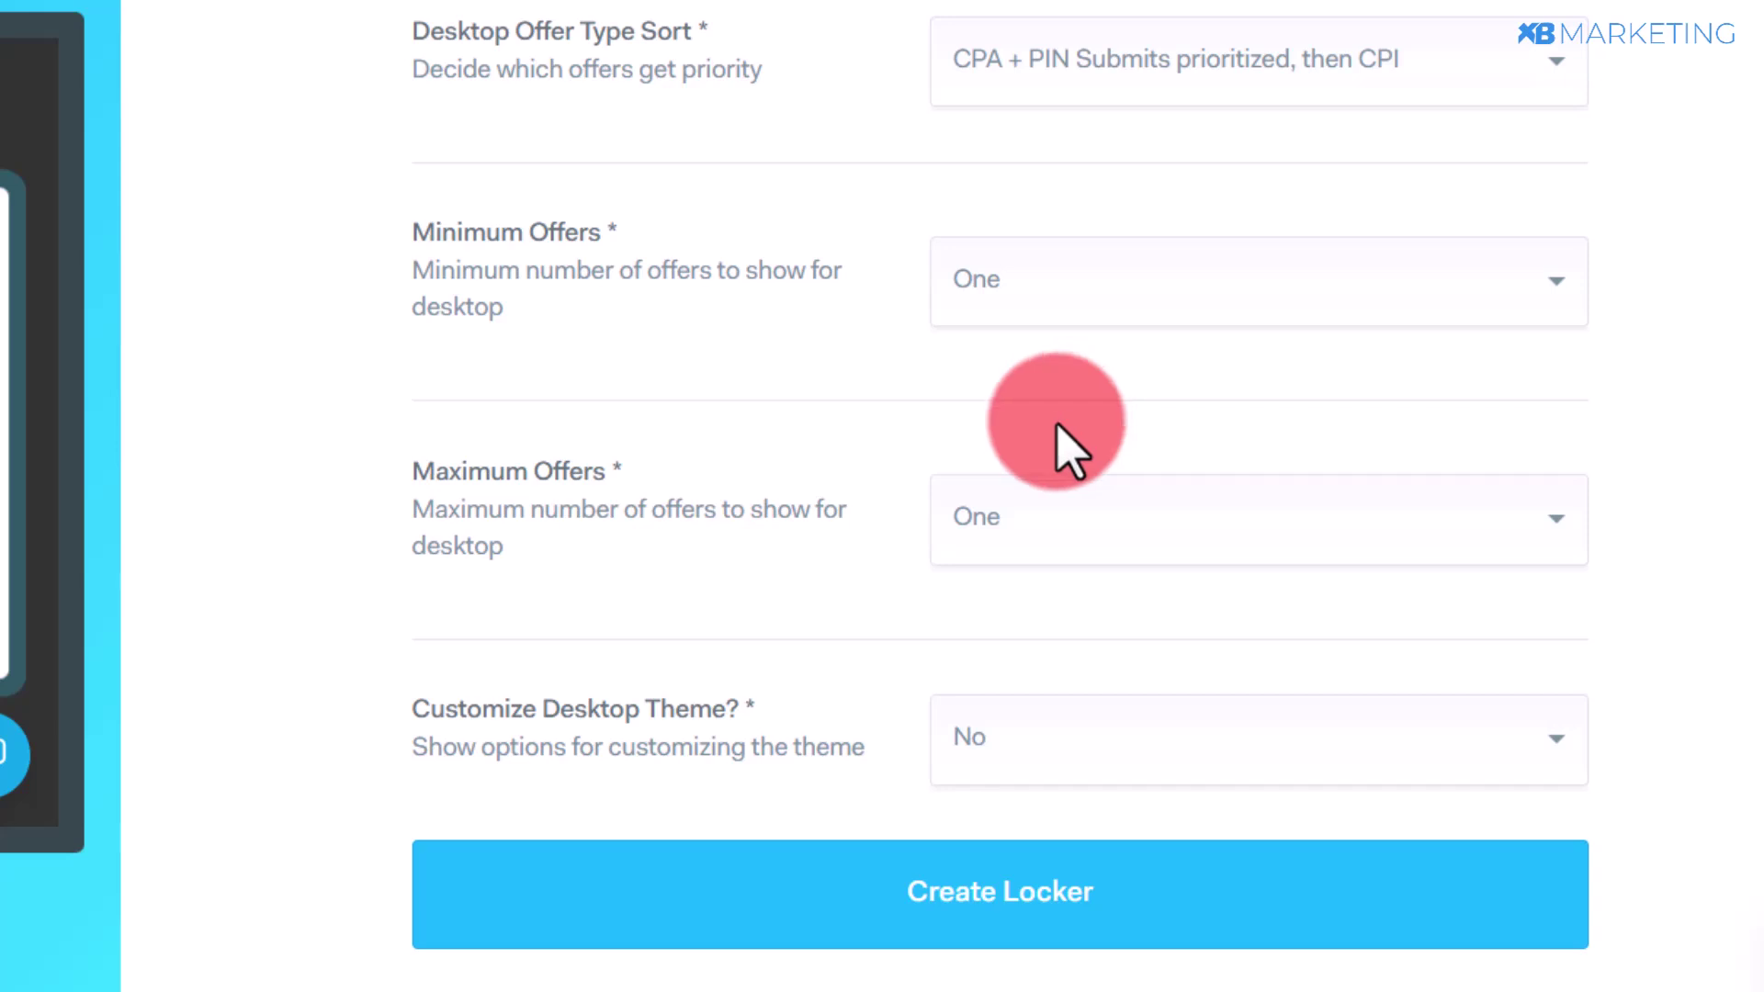
# - Create the locker and bring up its preview popup
pyautogui.scroll(4, 1130, 606)
pyautogui.scroll(-4, 1139, 538)
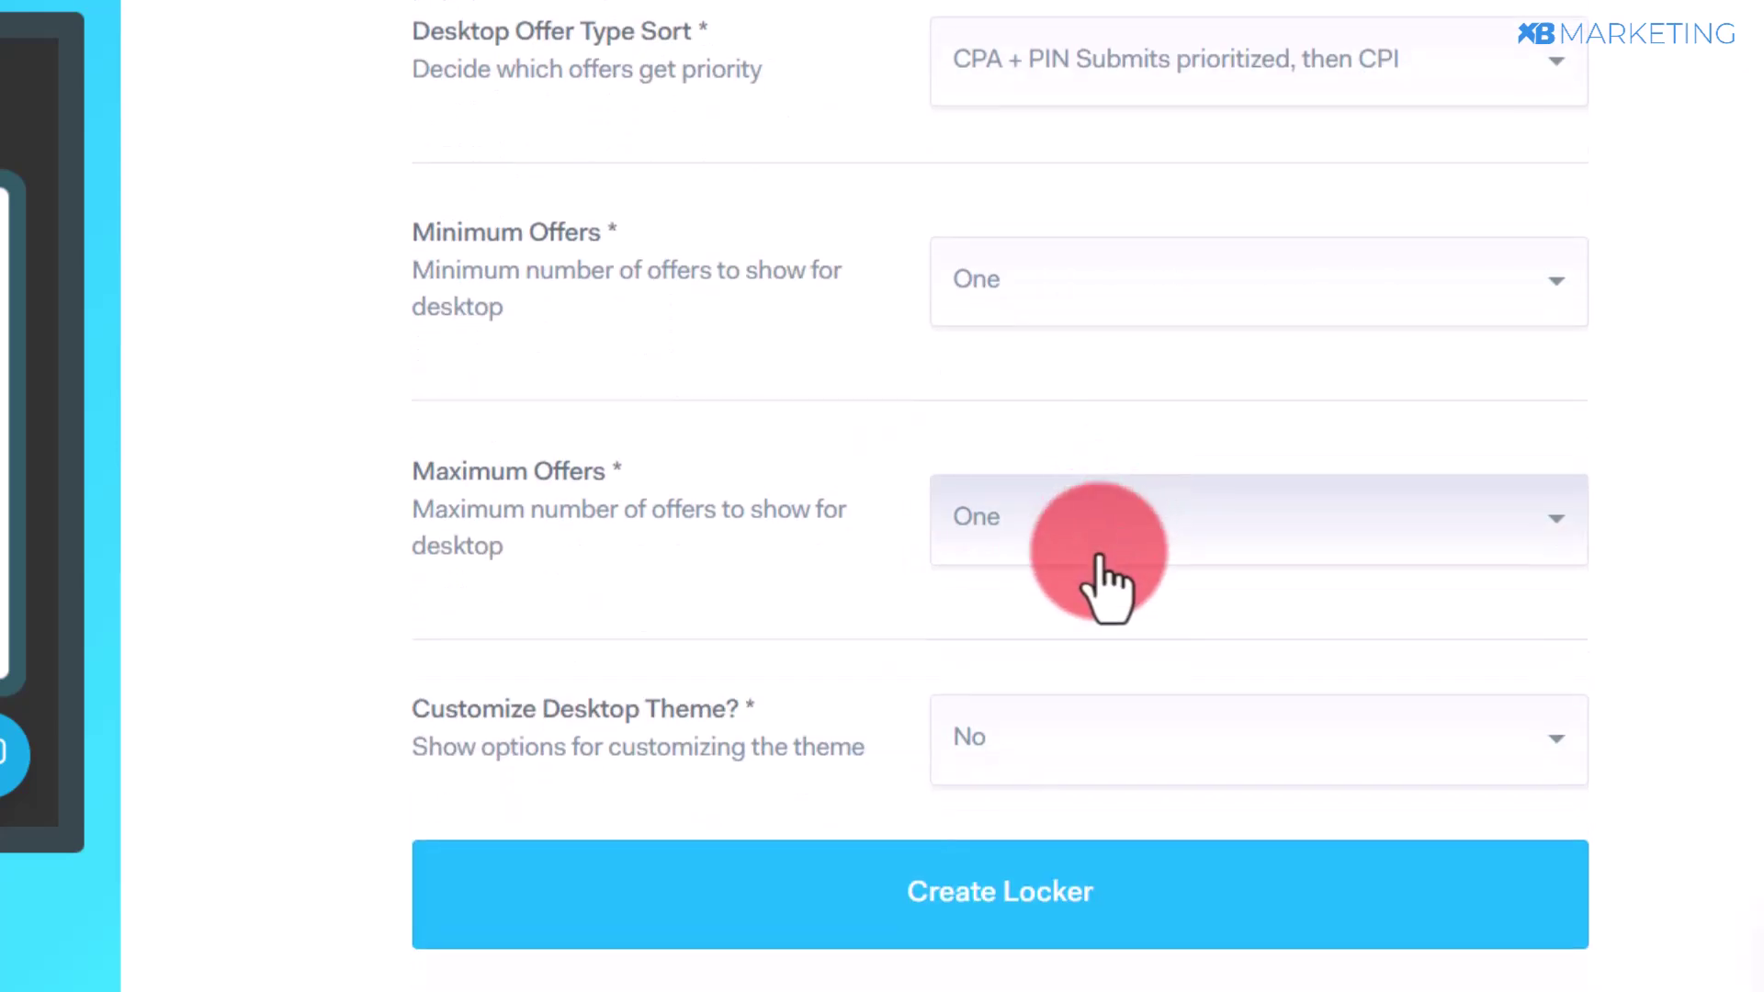
pyautogui.click(1062, 944)
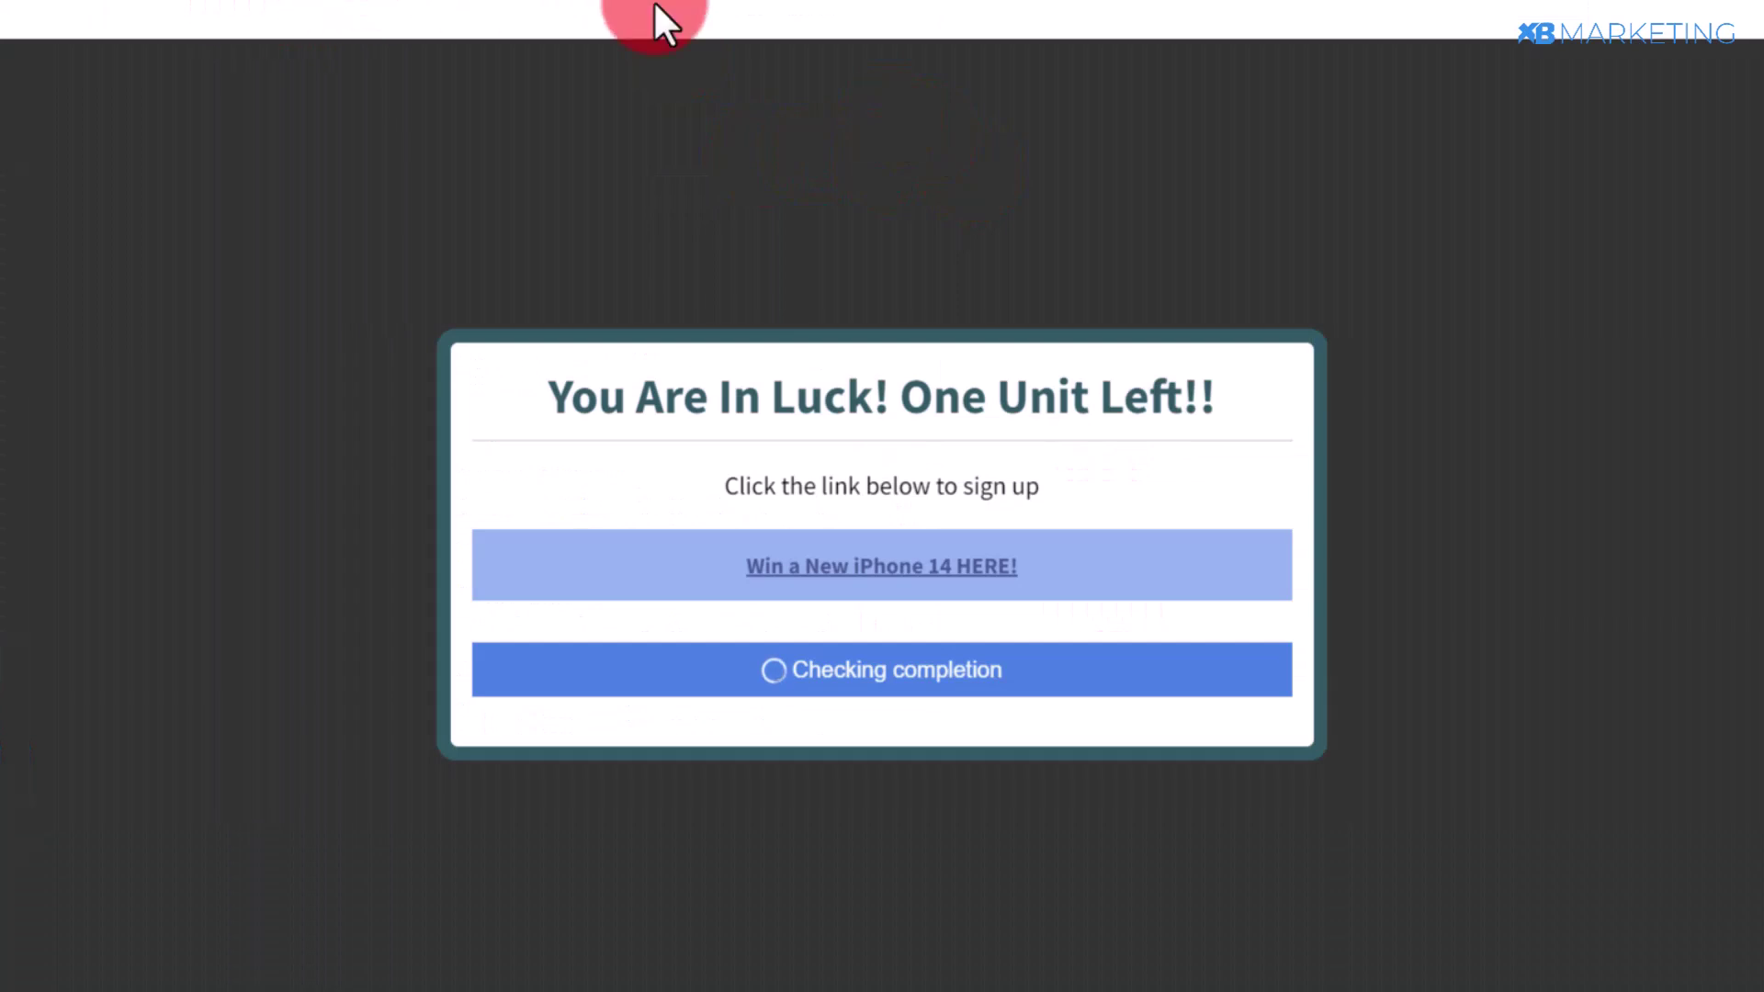
pyautogui.moveTo(531, 386); pyautogui.dragTo(1249, 387)
pyautogui.click(1222, 384)
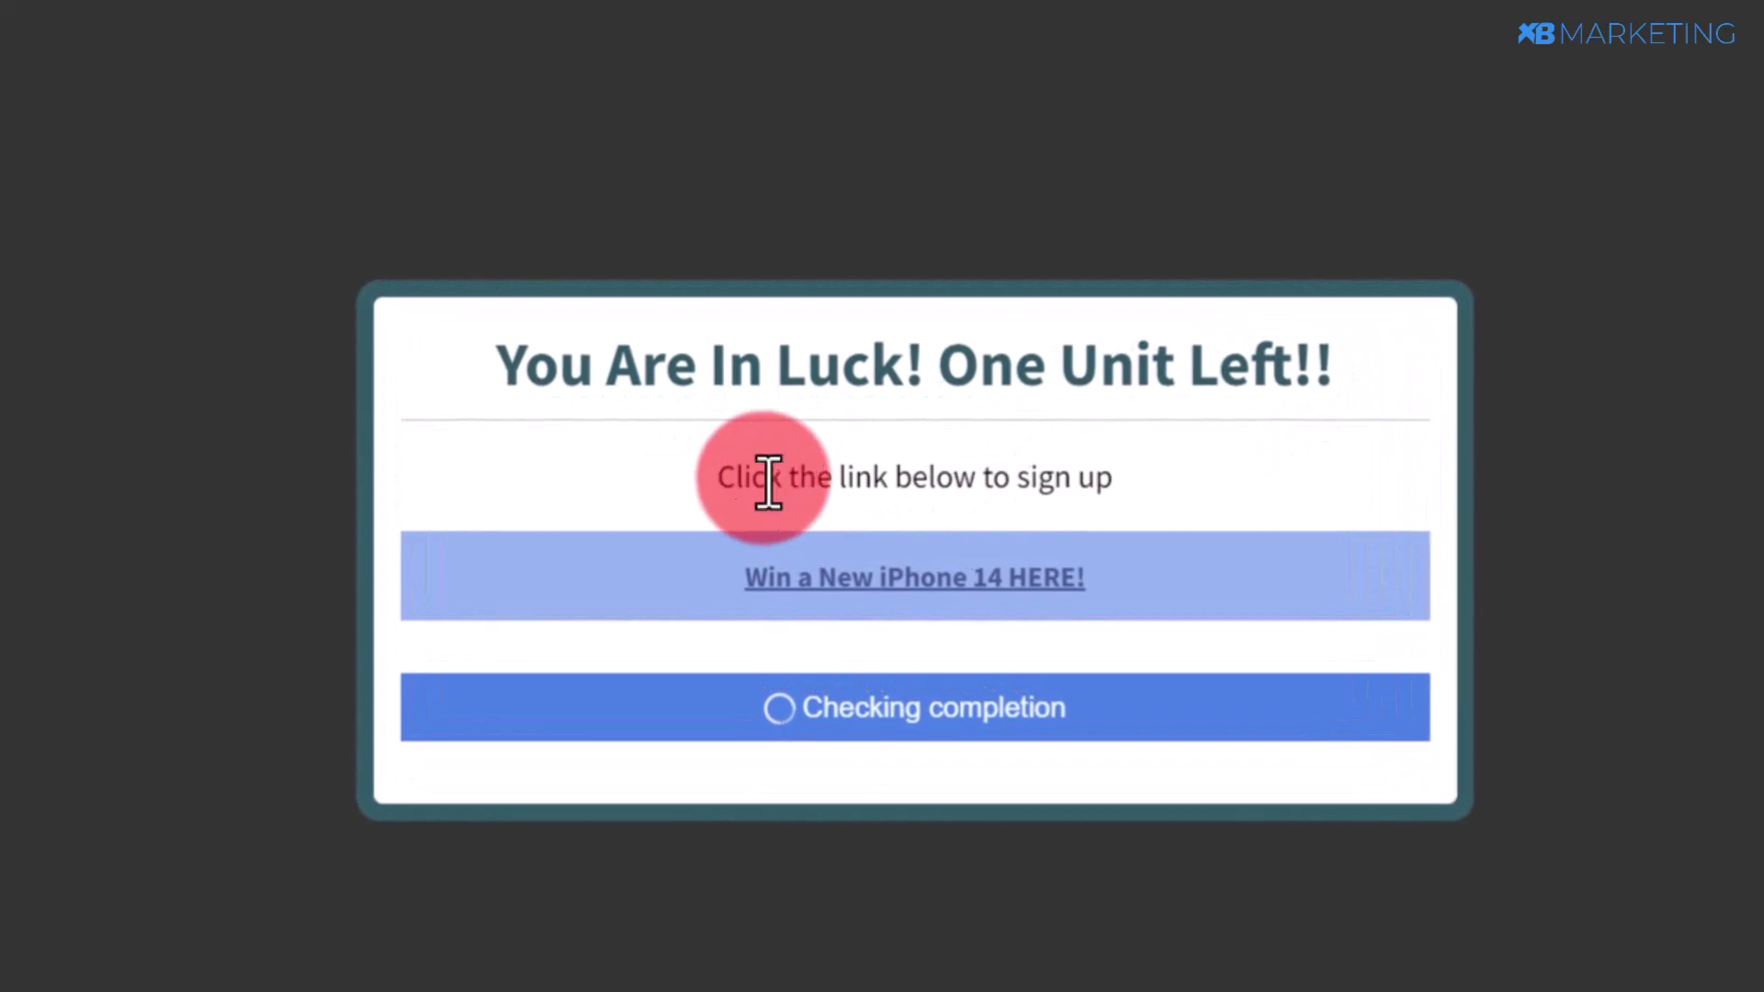
pyautogui.moveTo(721, 479); pyautogui.dragTo(1139, 480)
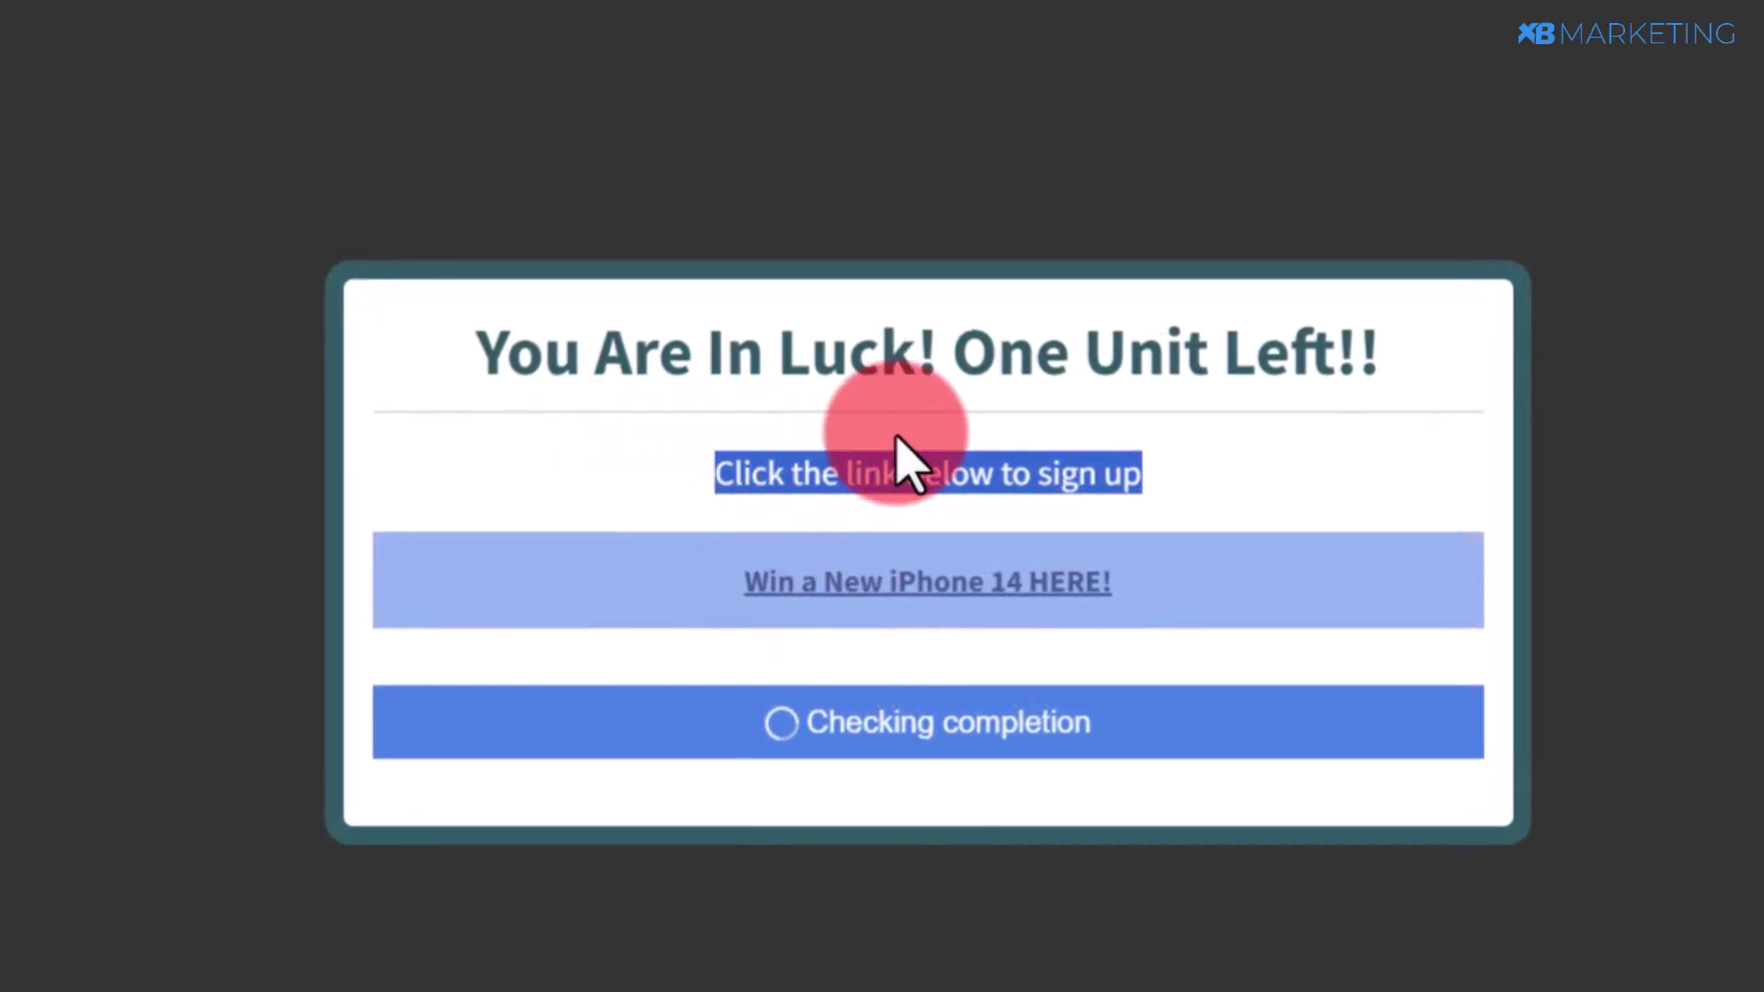
pyautogui.click(1176, 447)
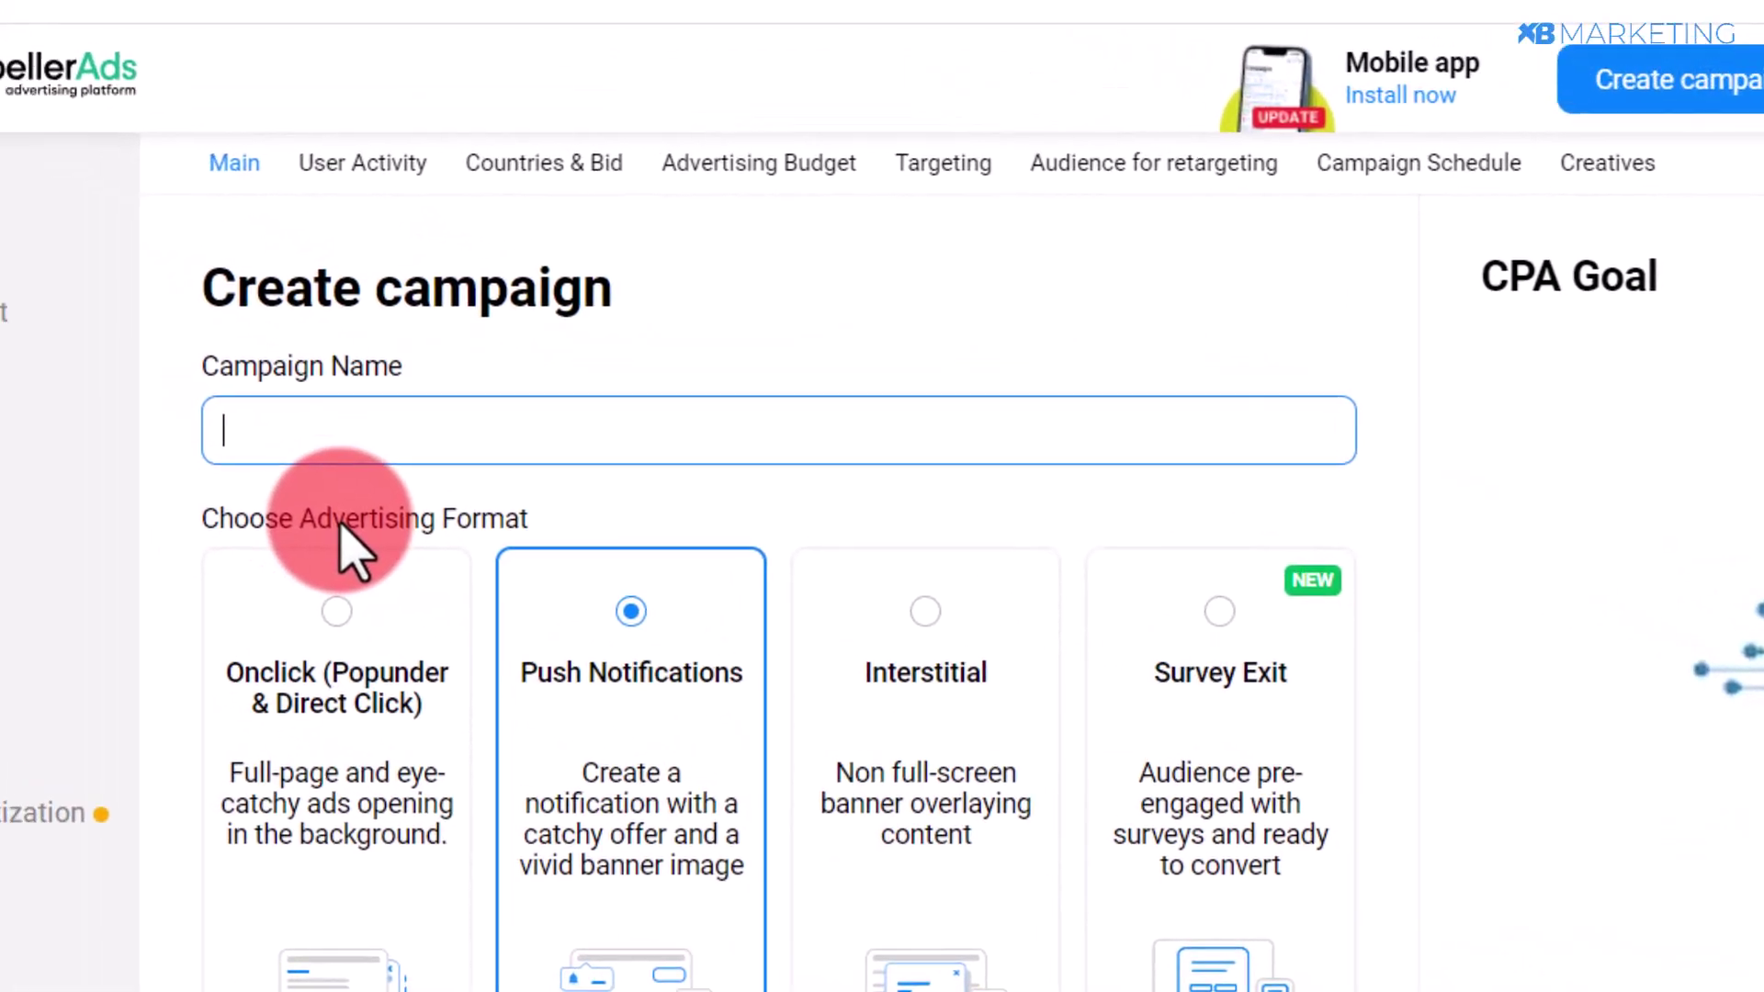
# - Name the campaign 'iphone 14', keep Push Notifications, and select the SmartCPC pricing model
pyautogui.write('iphone 14')
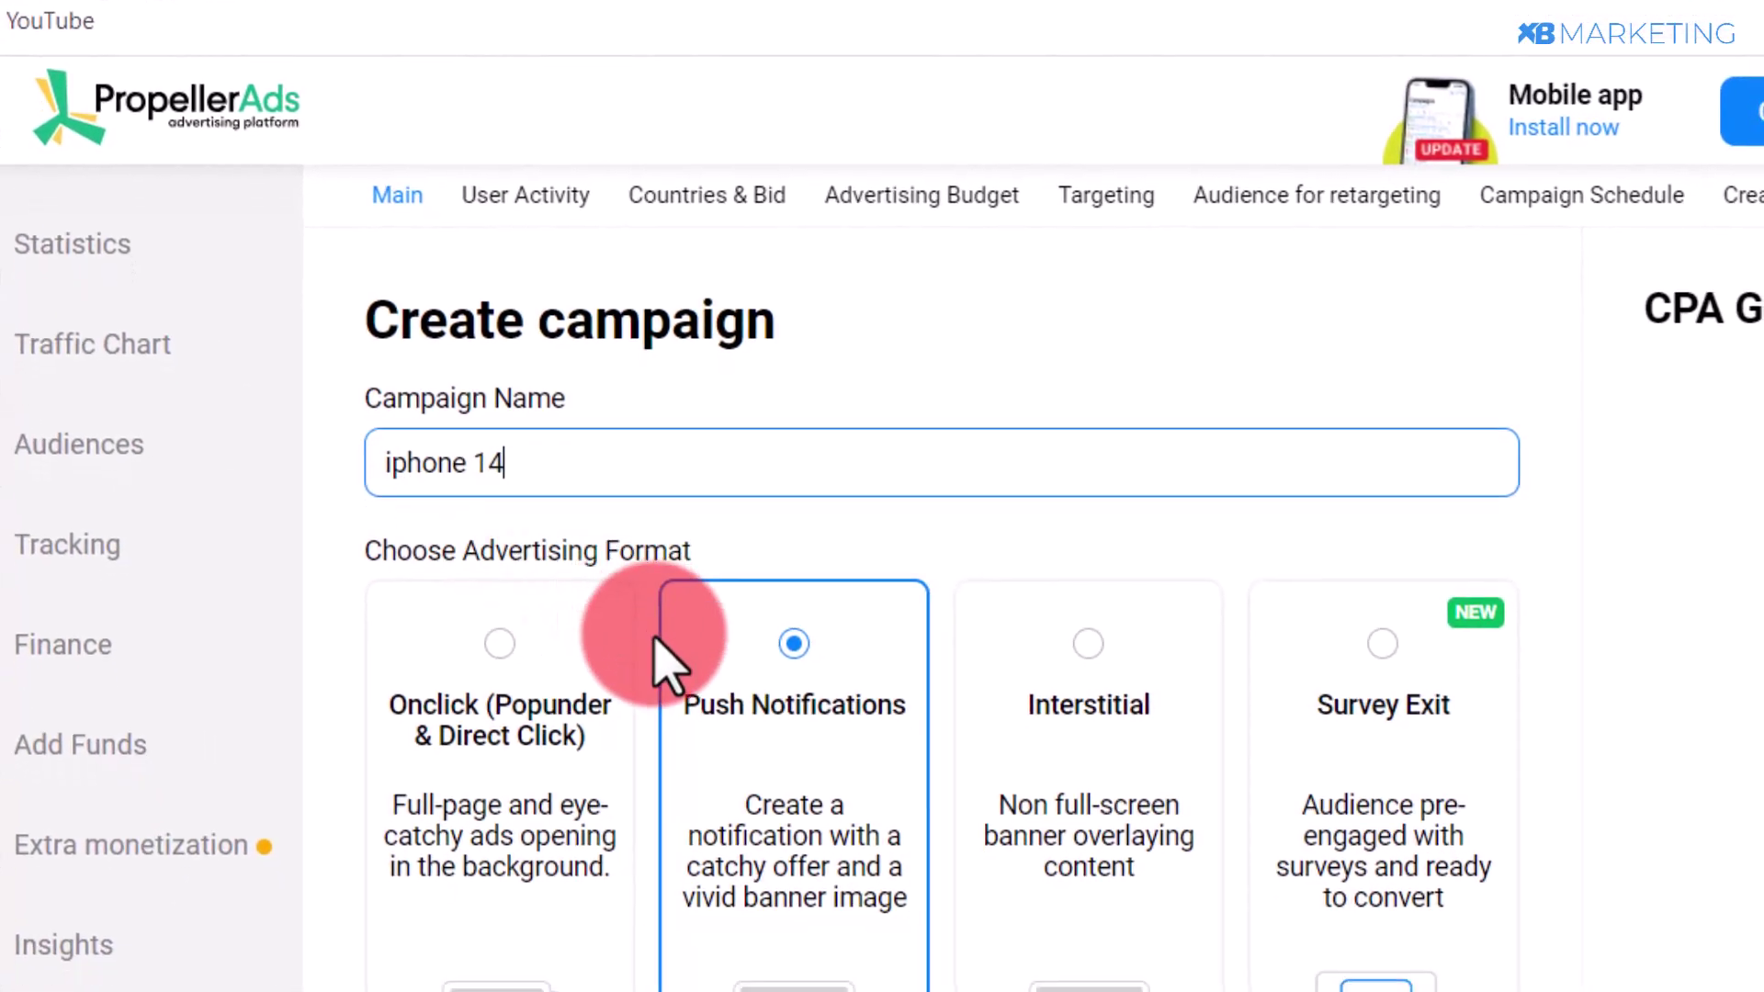
pyautogui.click(752, 242)
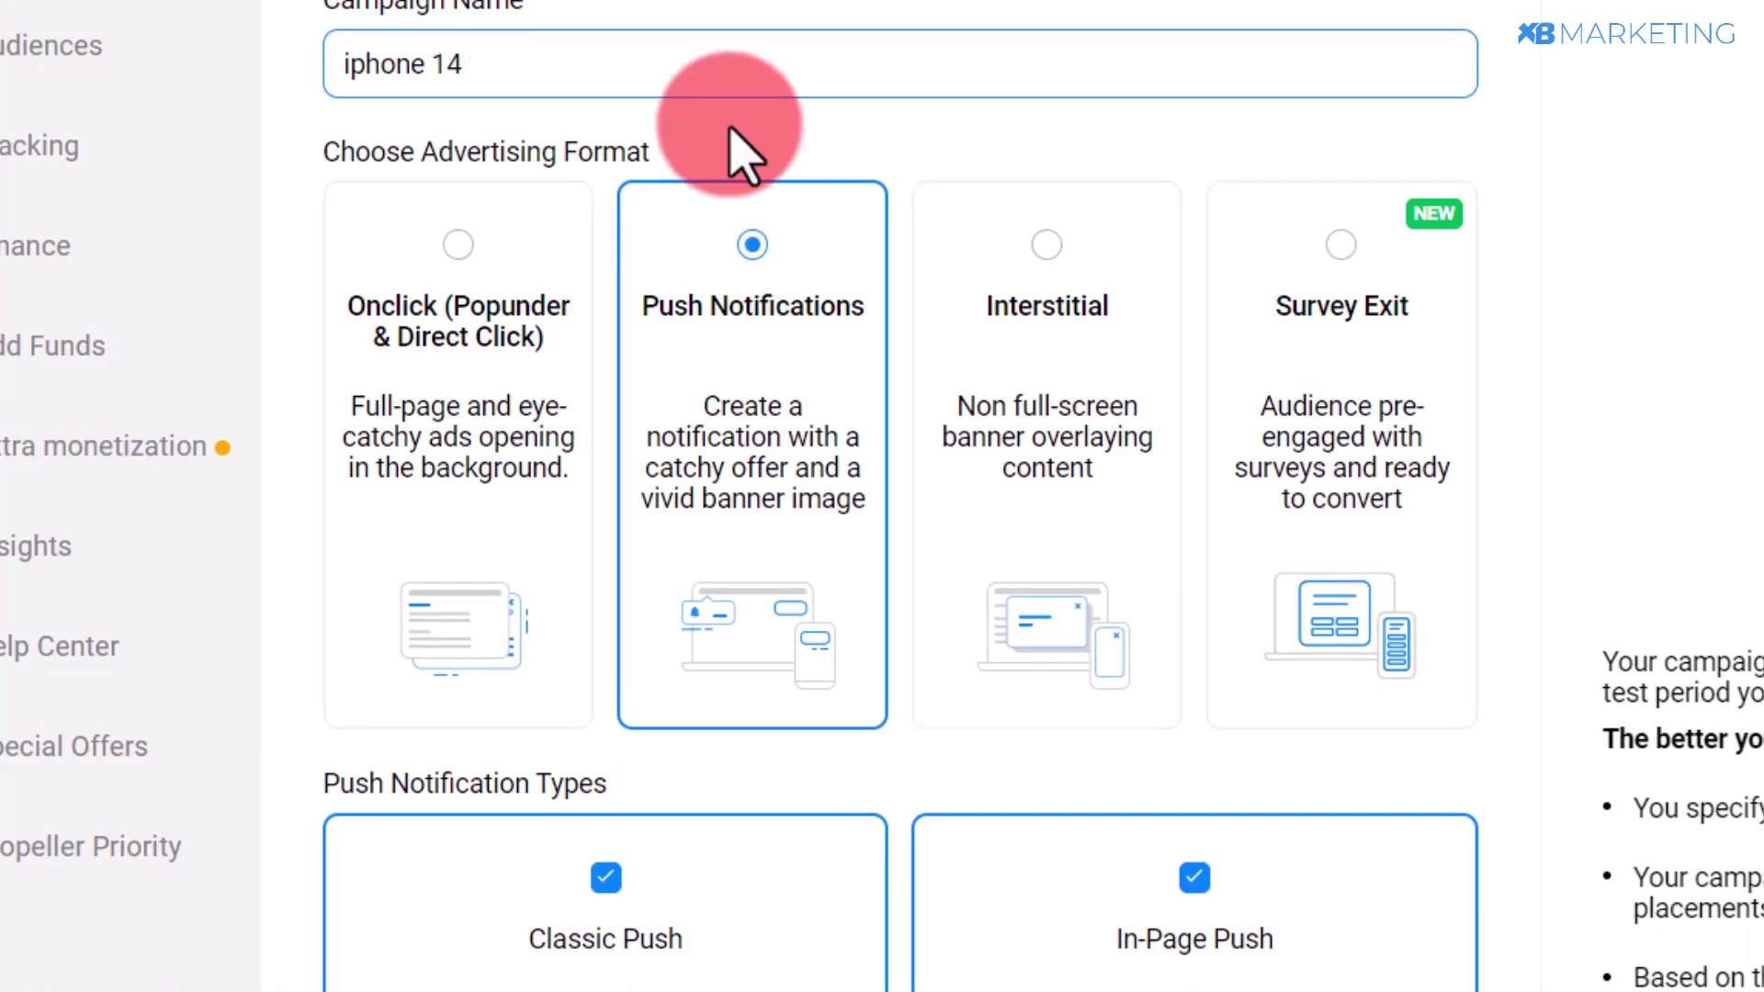
pyautogui.scroll(-8, 742, 156)
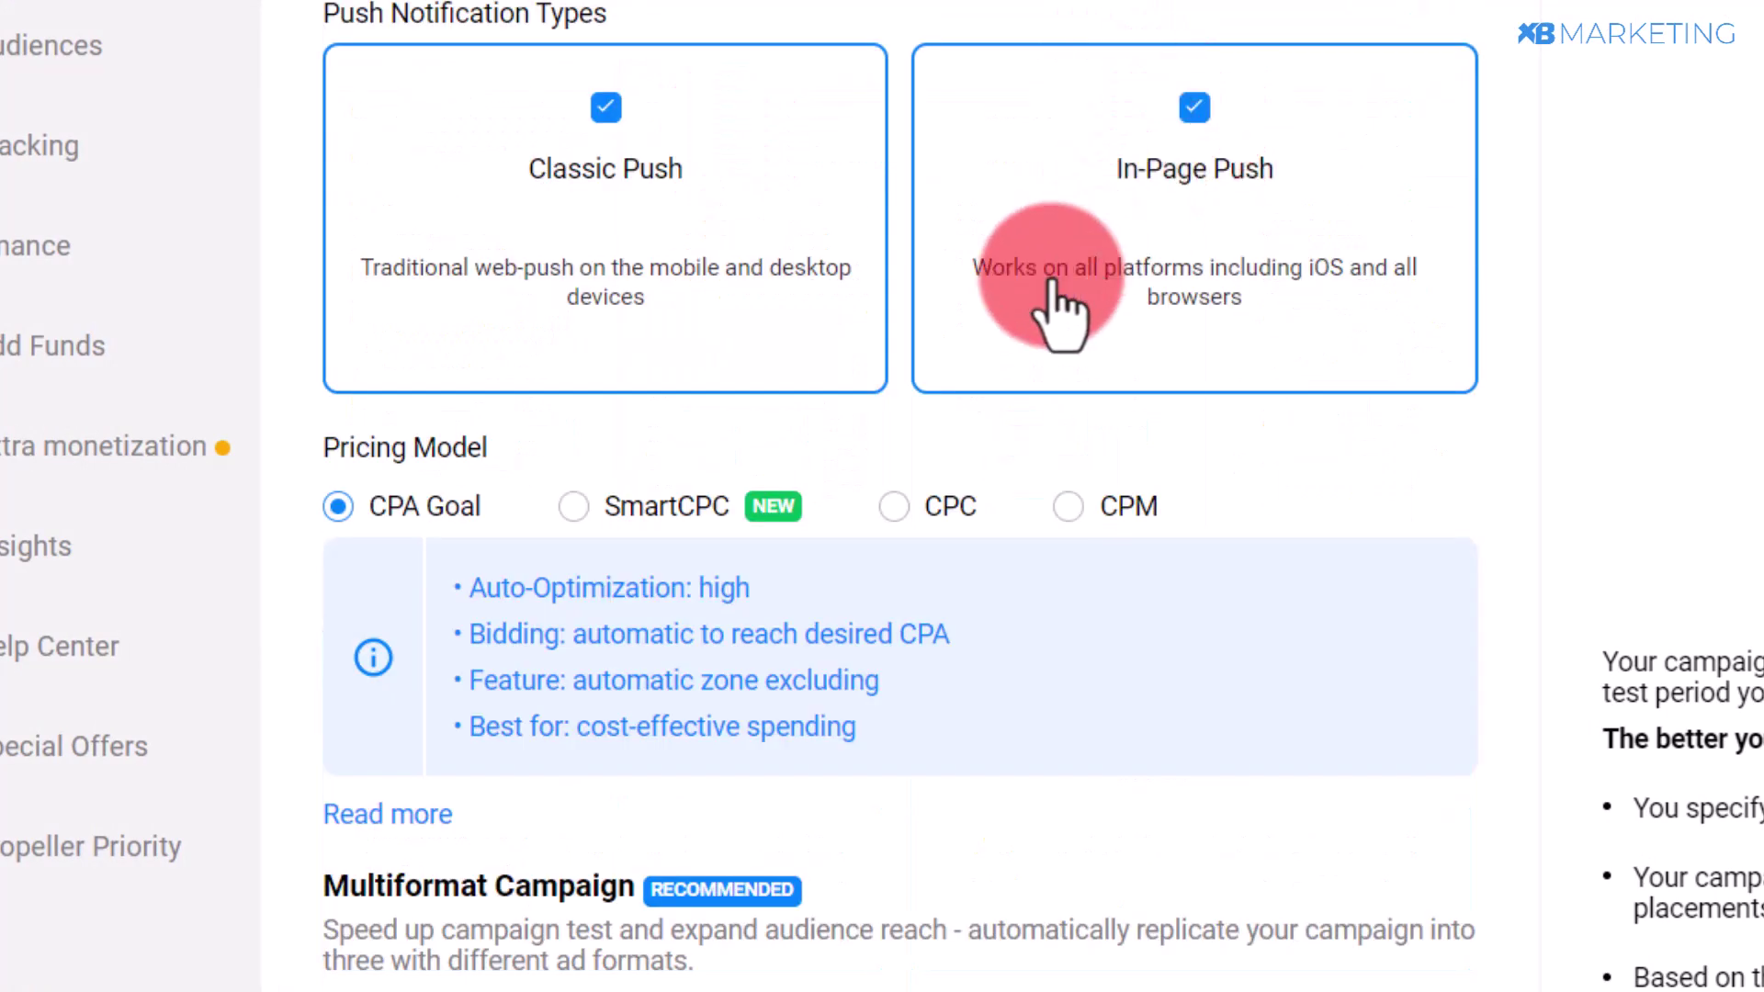
pyautogui.scroll(-5, 735, 138)
pyautogui.moveTo(322, 62); pyautogui.dragTo(529, 54)
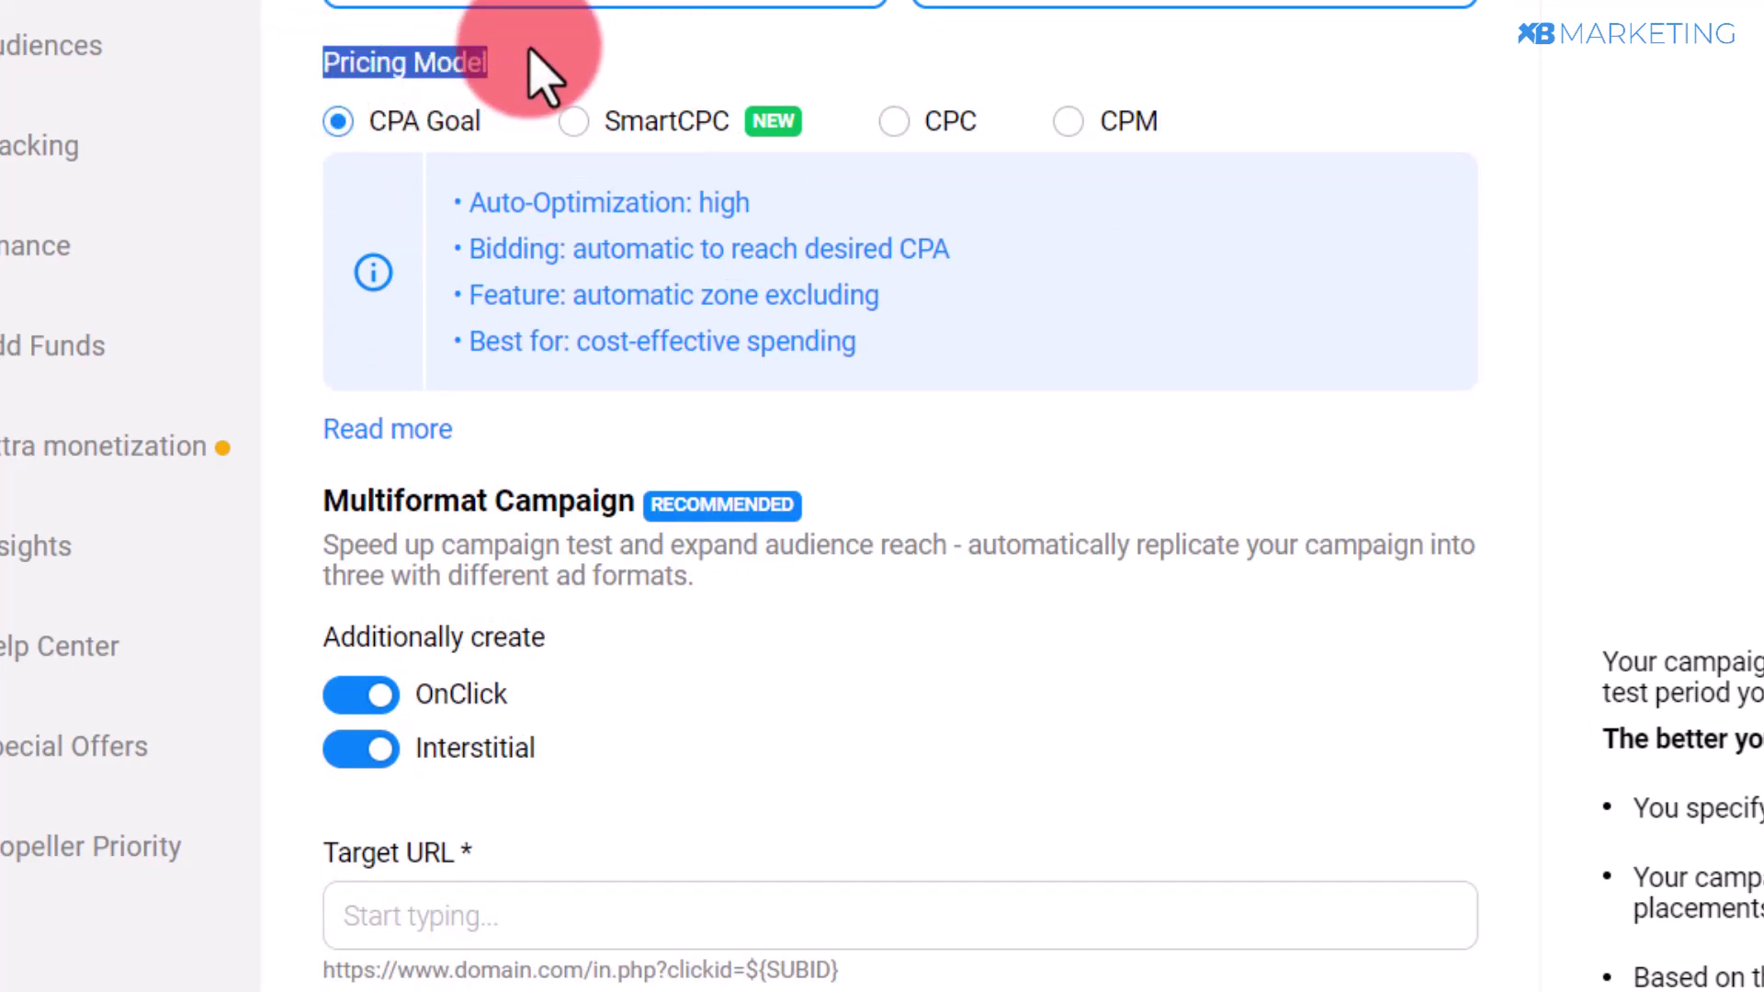
pyautogui.click(574, 124)
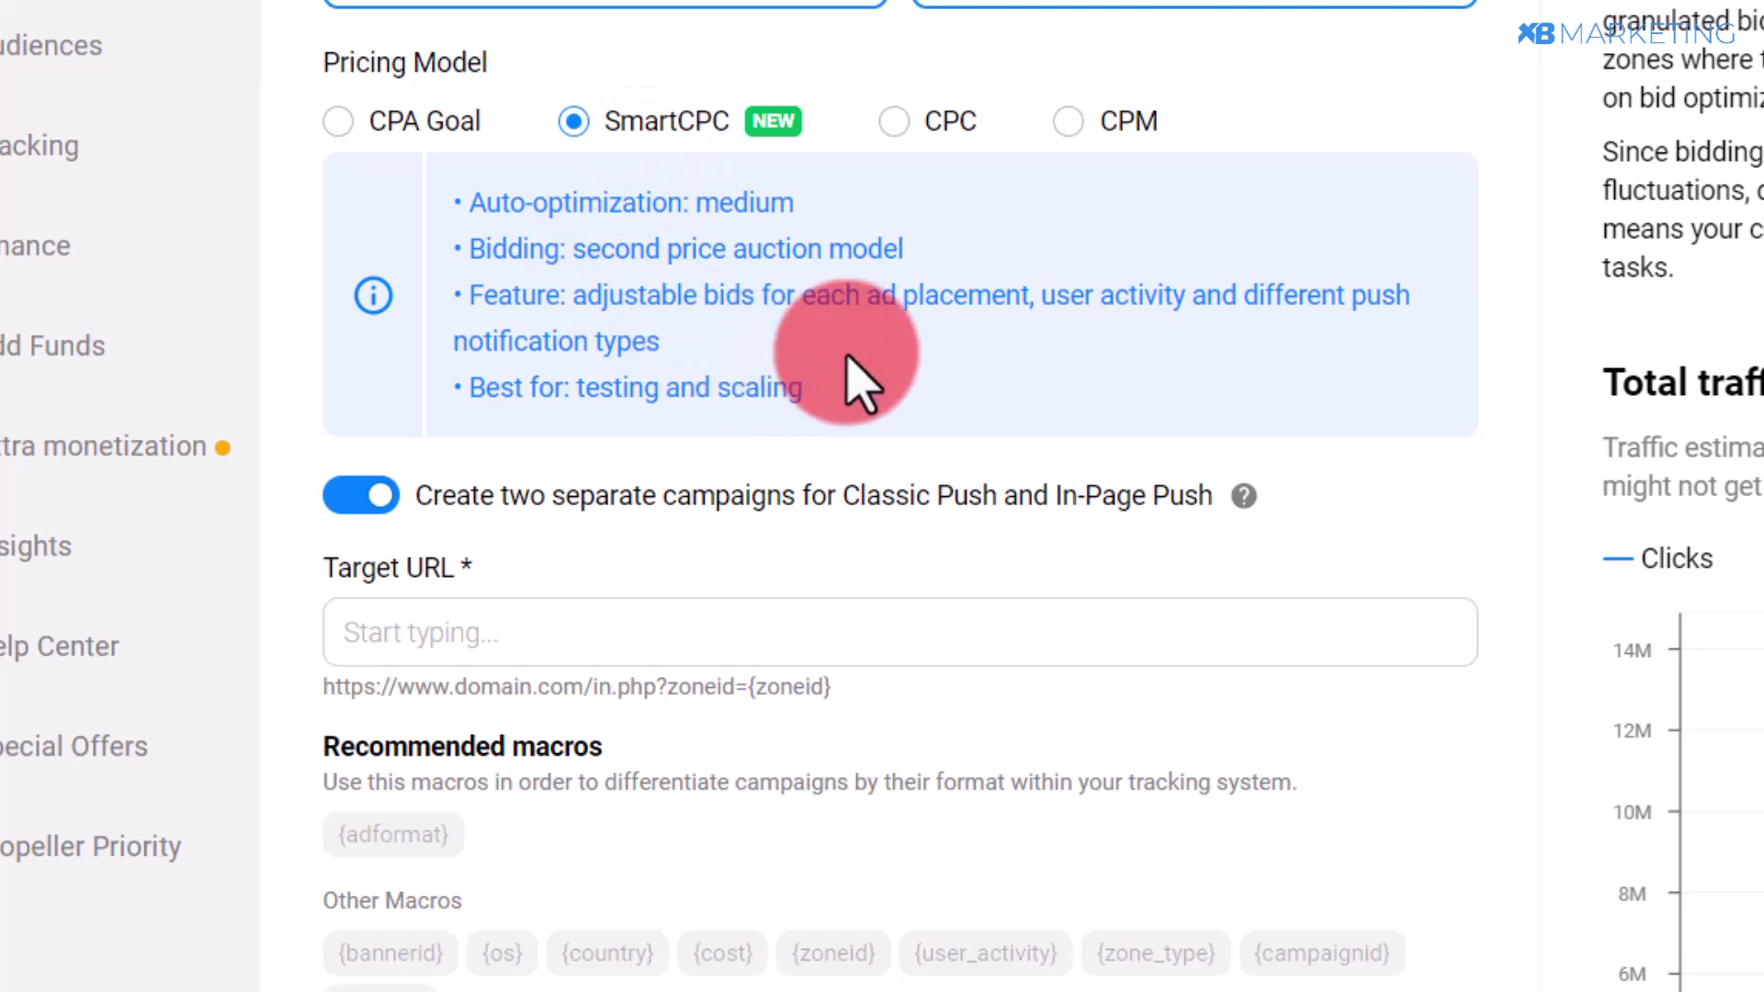
pyautogui.scroll(-4, 849, 381)
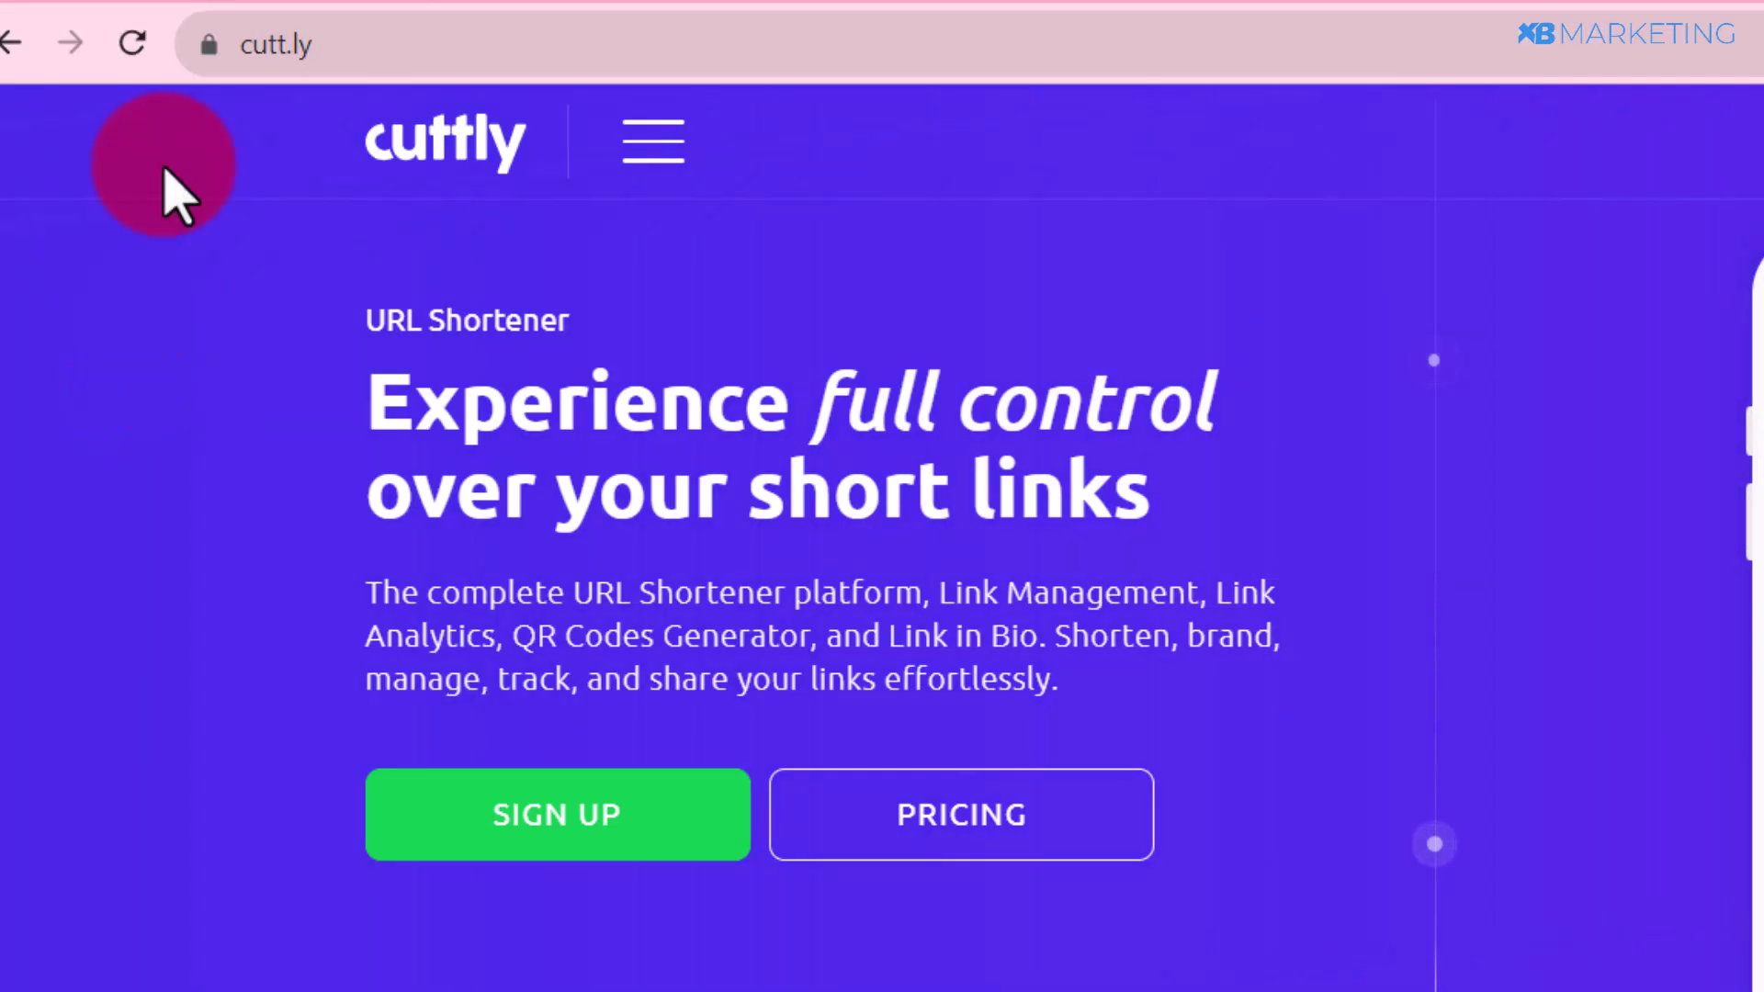
# - Paste the locker link into Cuttly, shorten it to cutt.ly/fwaM6Lpa, and copy it
pyautogui.scroll(-6, 192, 347)
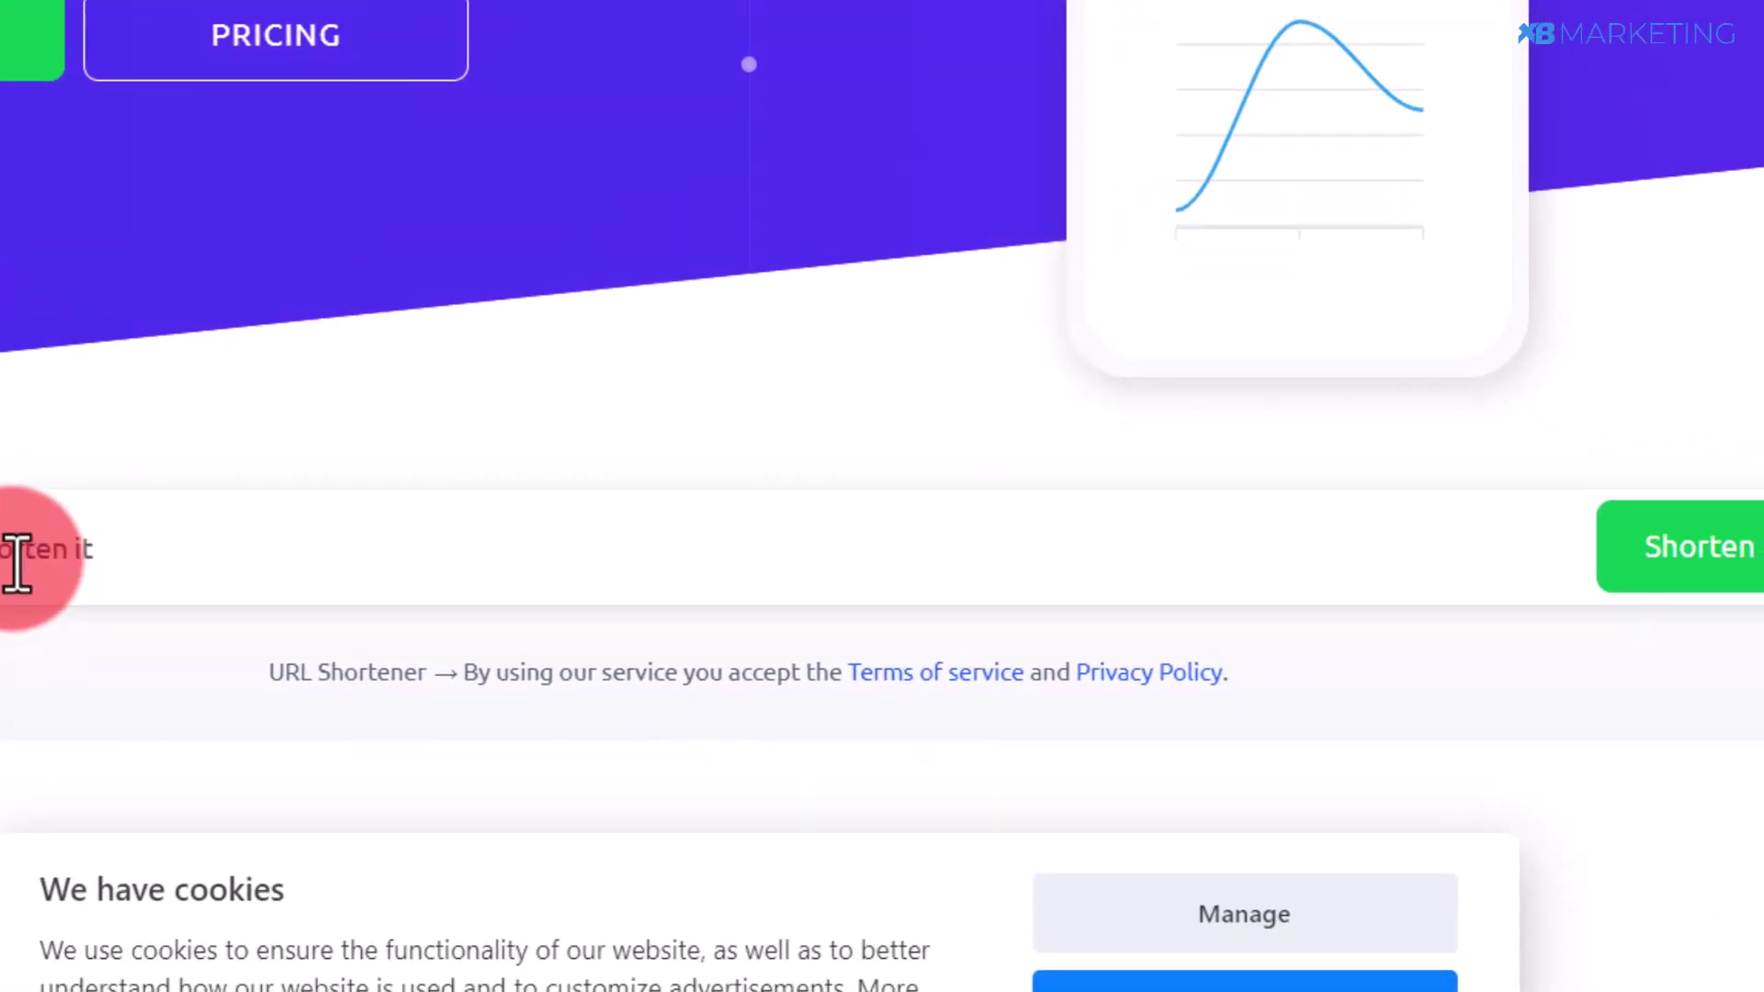
pyautogui.click(17, 563)
pyautogui.write('https://bigappboi.com/cl/i/x6jxjh')
pyautogui.moveTo(17, 564); pyautogui.dragTo(415, 561)
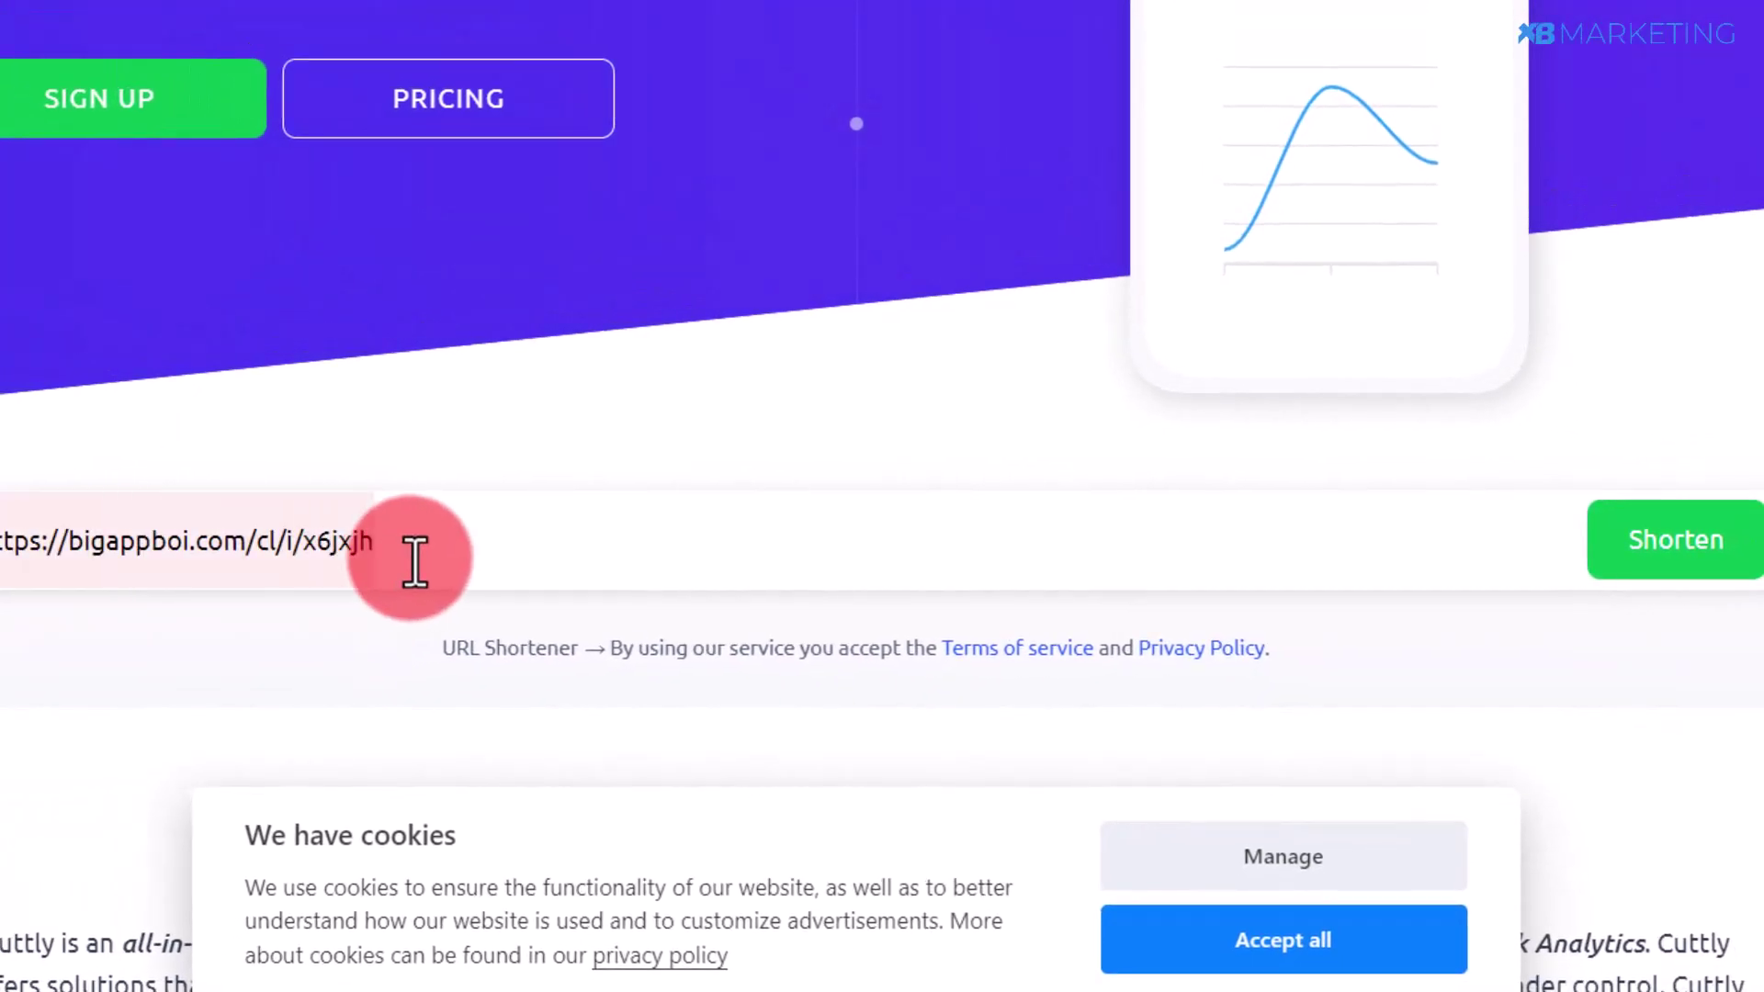
pyautogui.click(1634, 552)
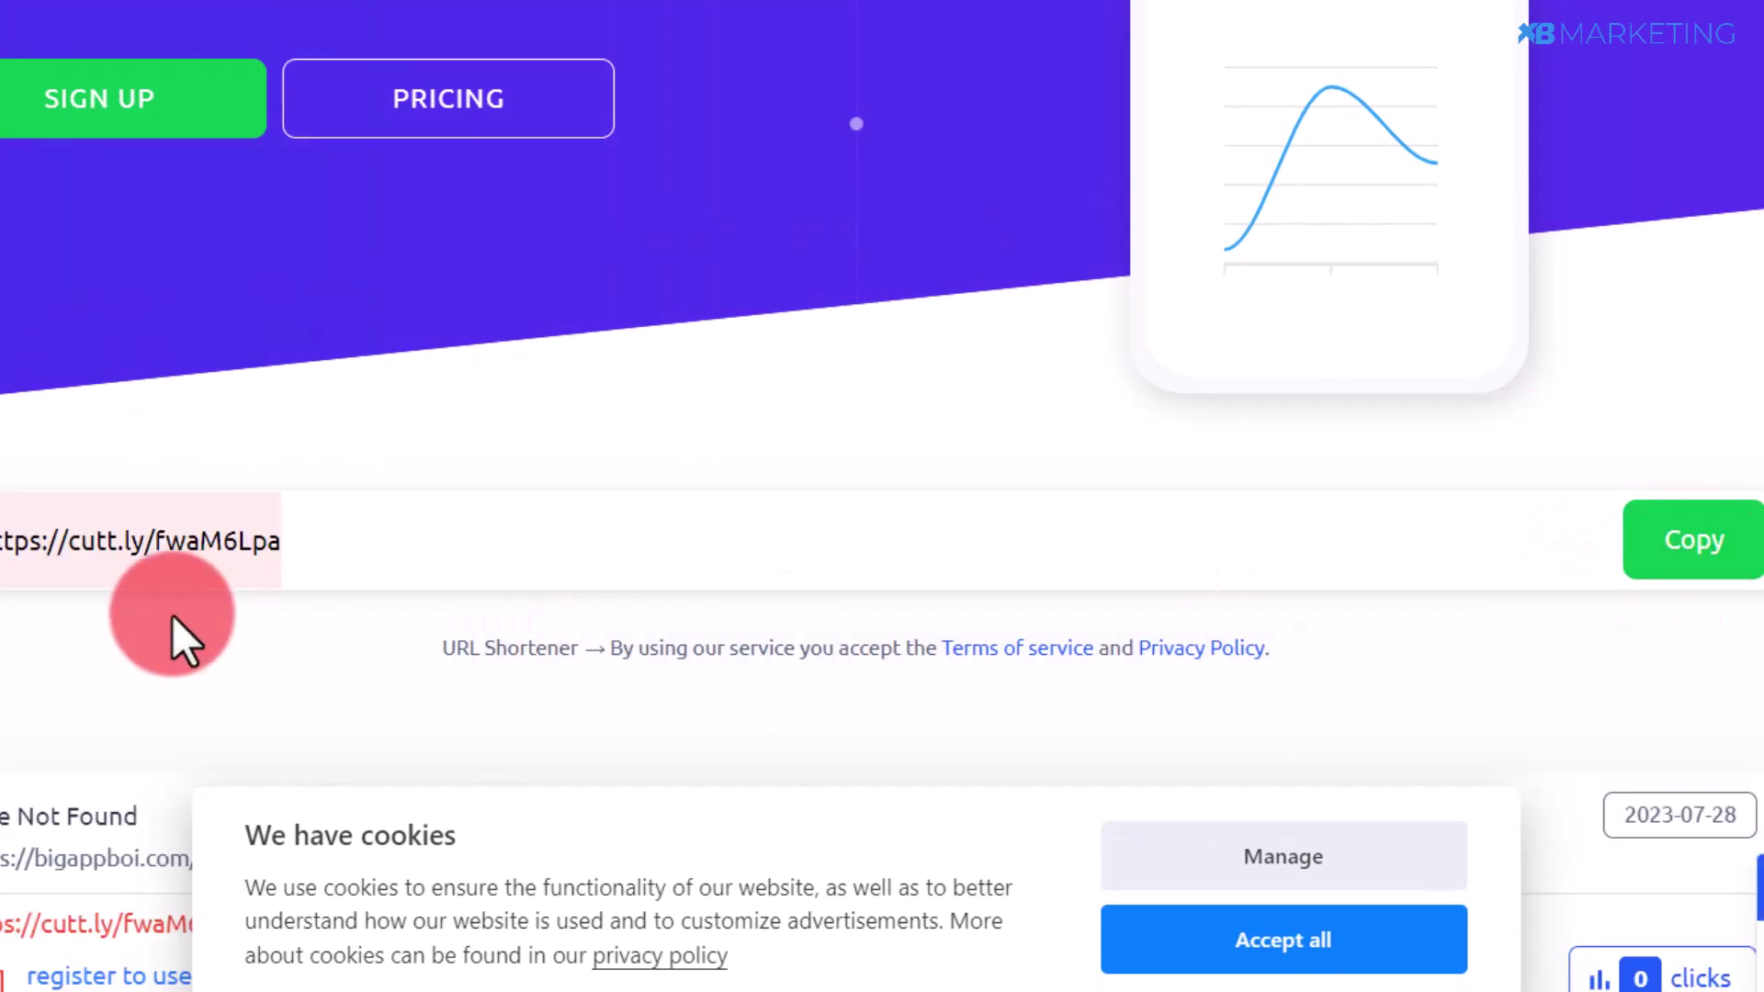
pyautogui.click(1672, 551)
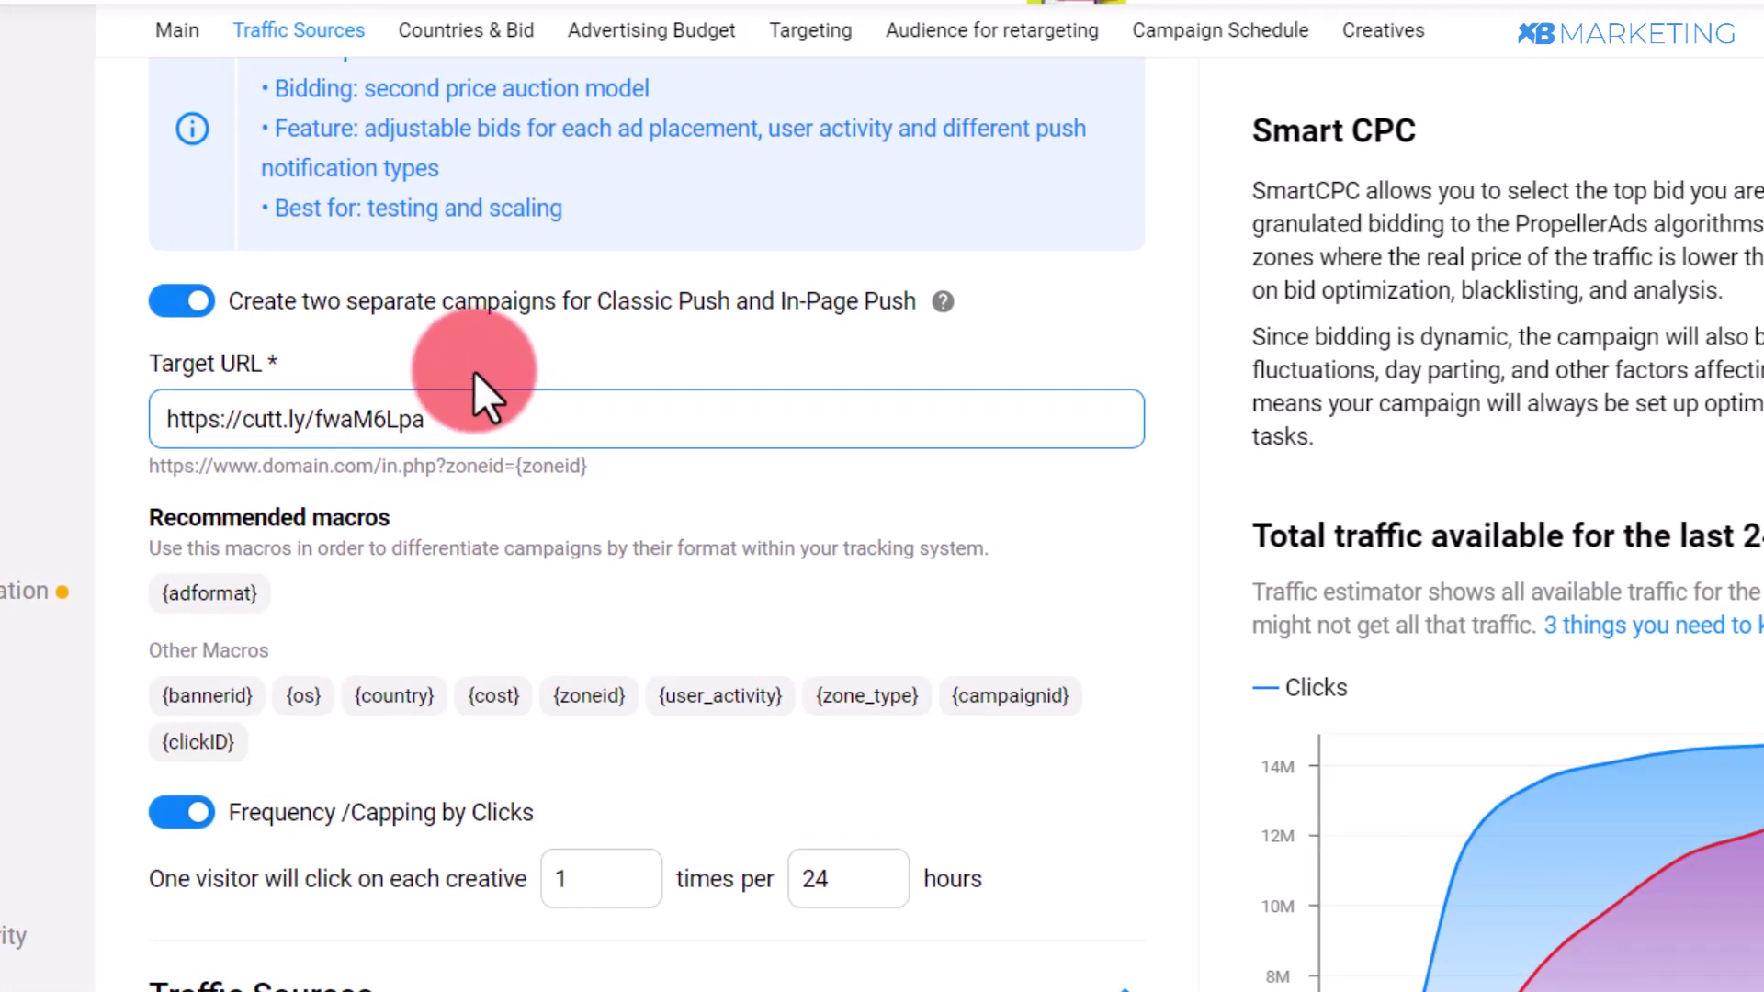
# - Uncheck Partner Traffic so Exclusive Inventory is the campaign's only traffic source
pyautogui.scroll(-3, 480, 128)
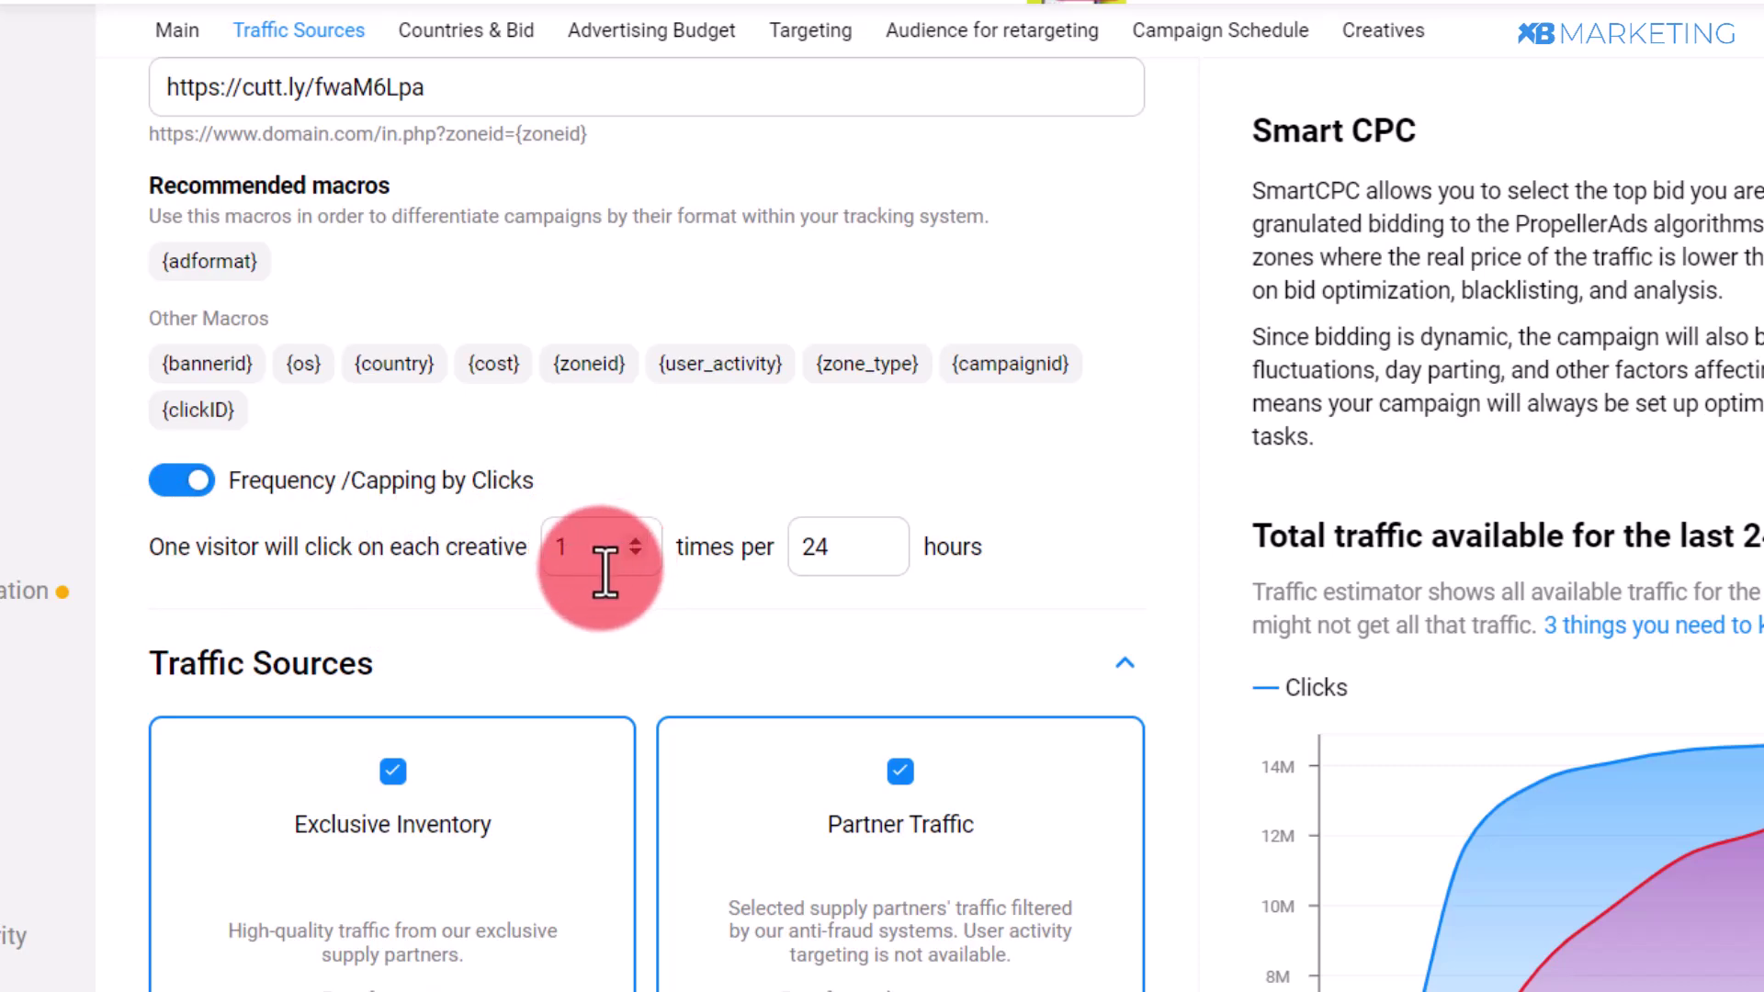
pyautogui.scroll(-2, 372, 454)
pyautogui.scroll(-4, 373, 454)
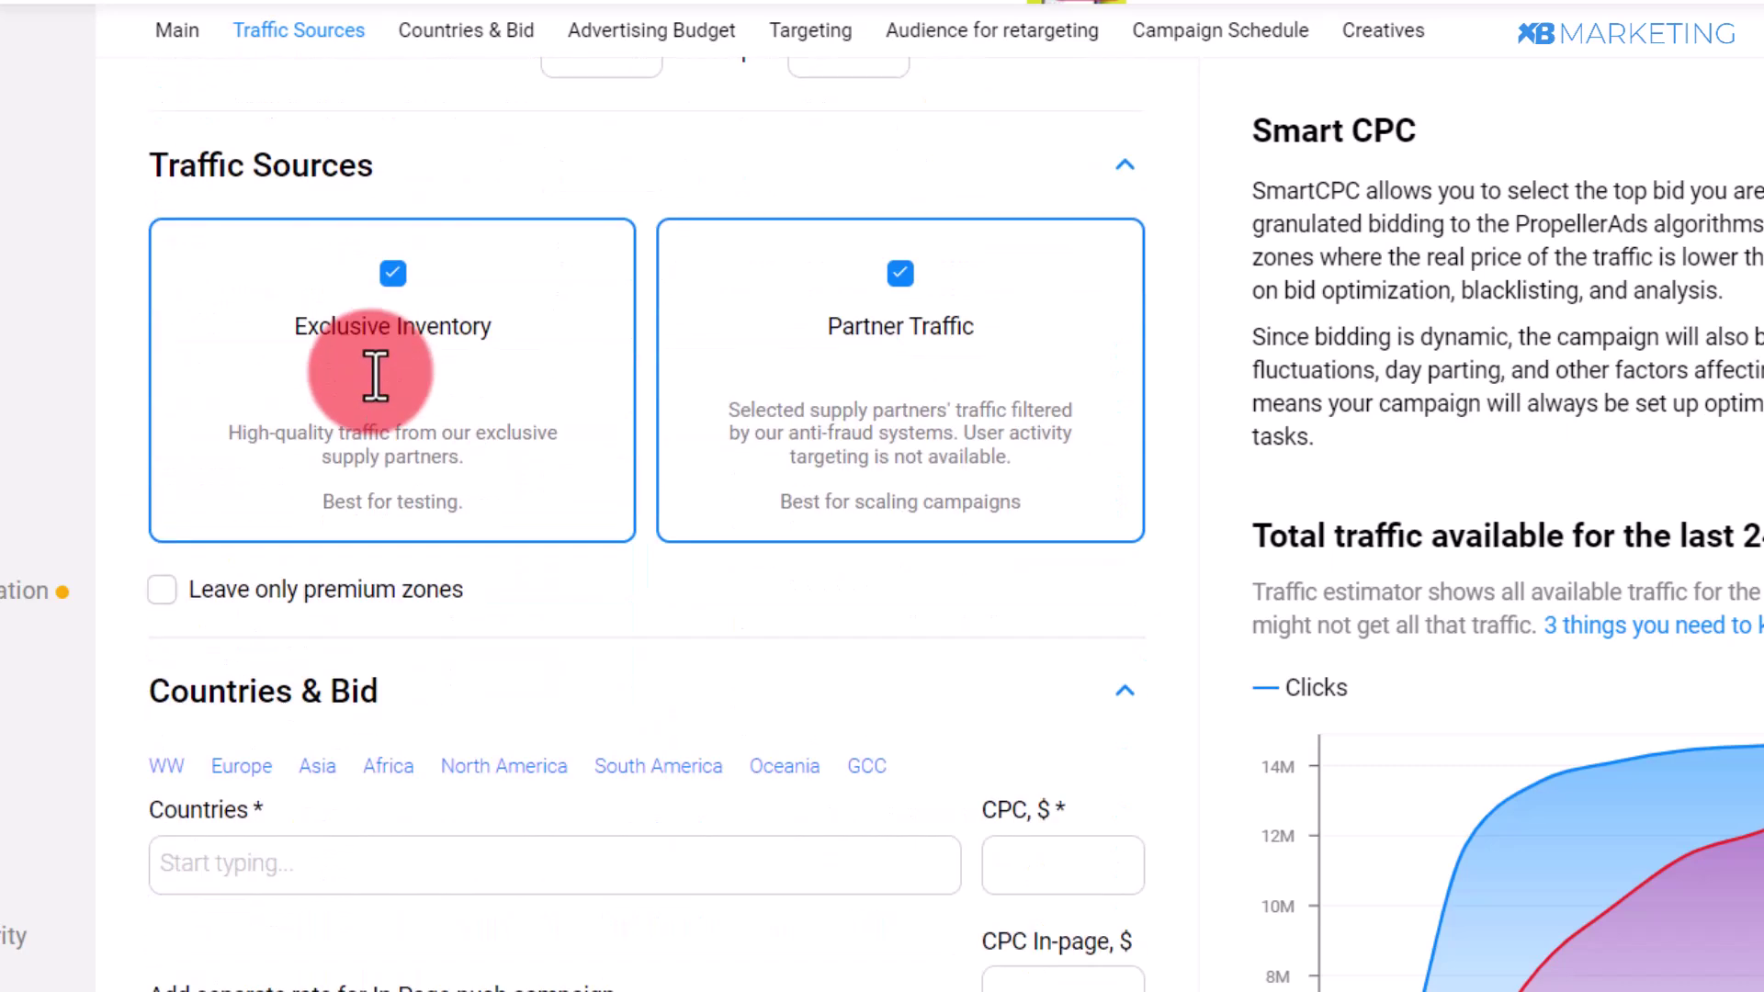
pyautogui.scroll(2, 374, 374)
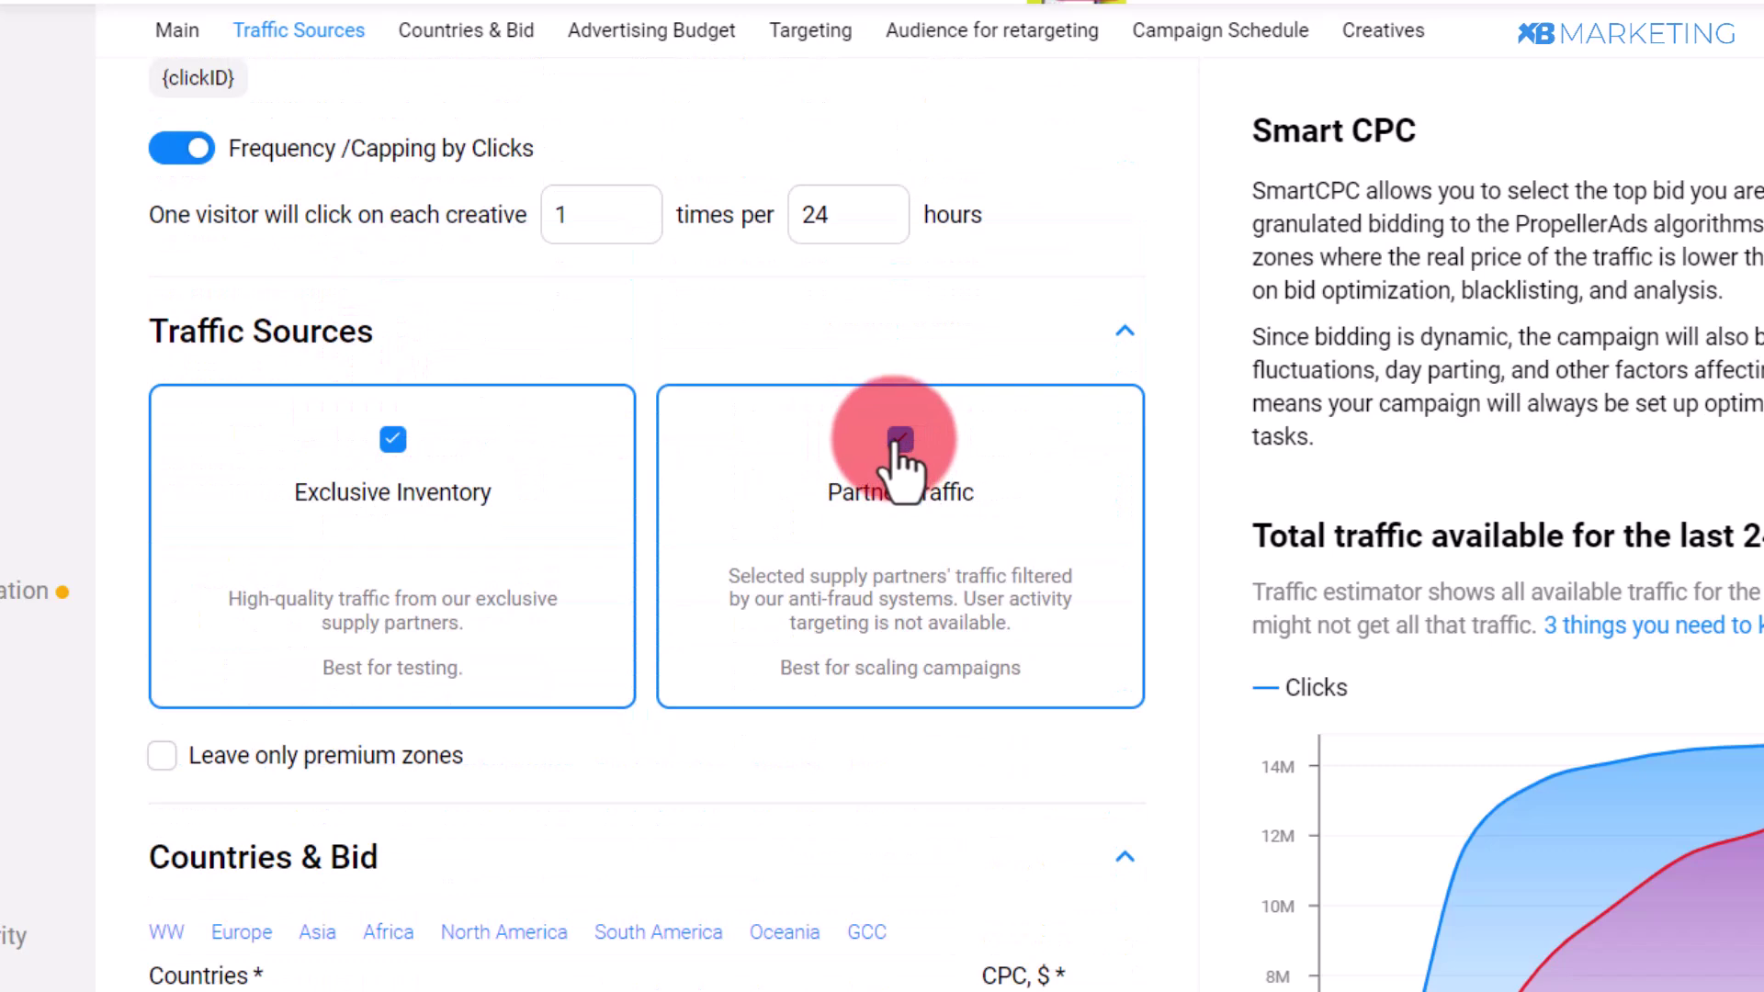
pyautogui.click(896, 443)
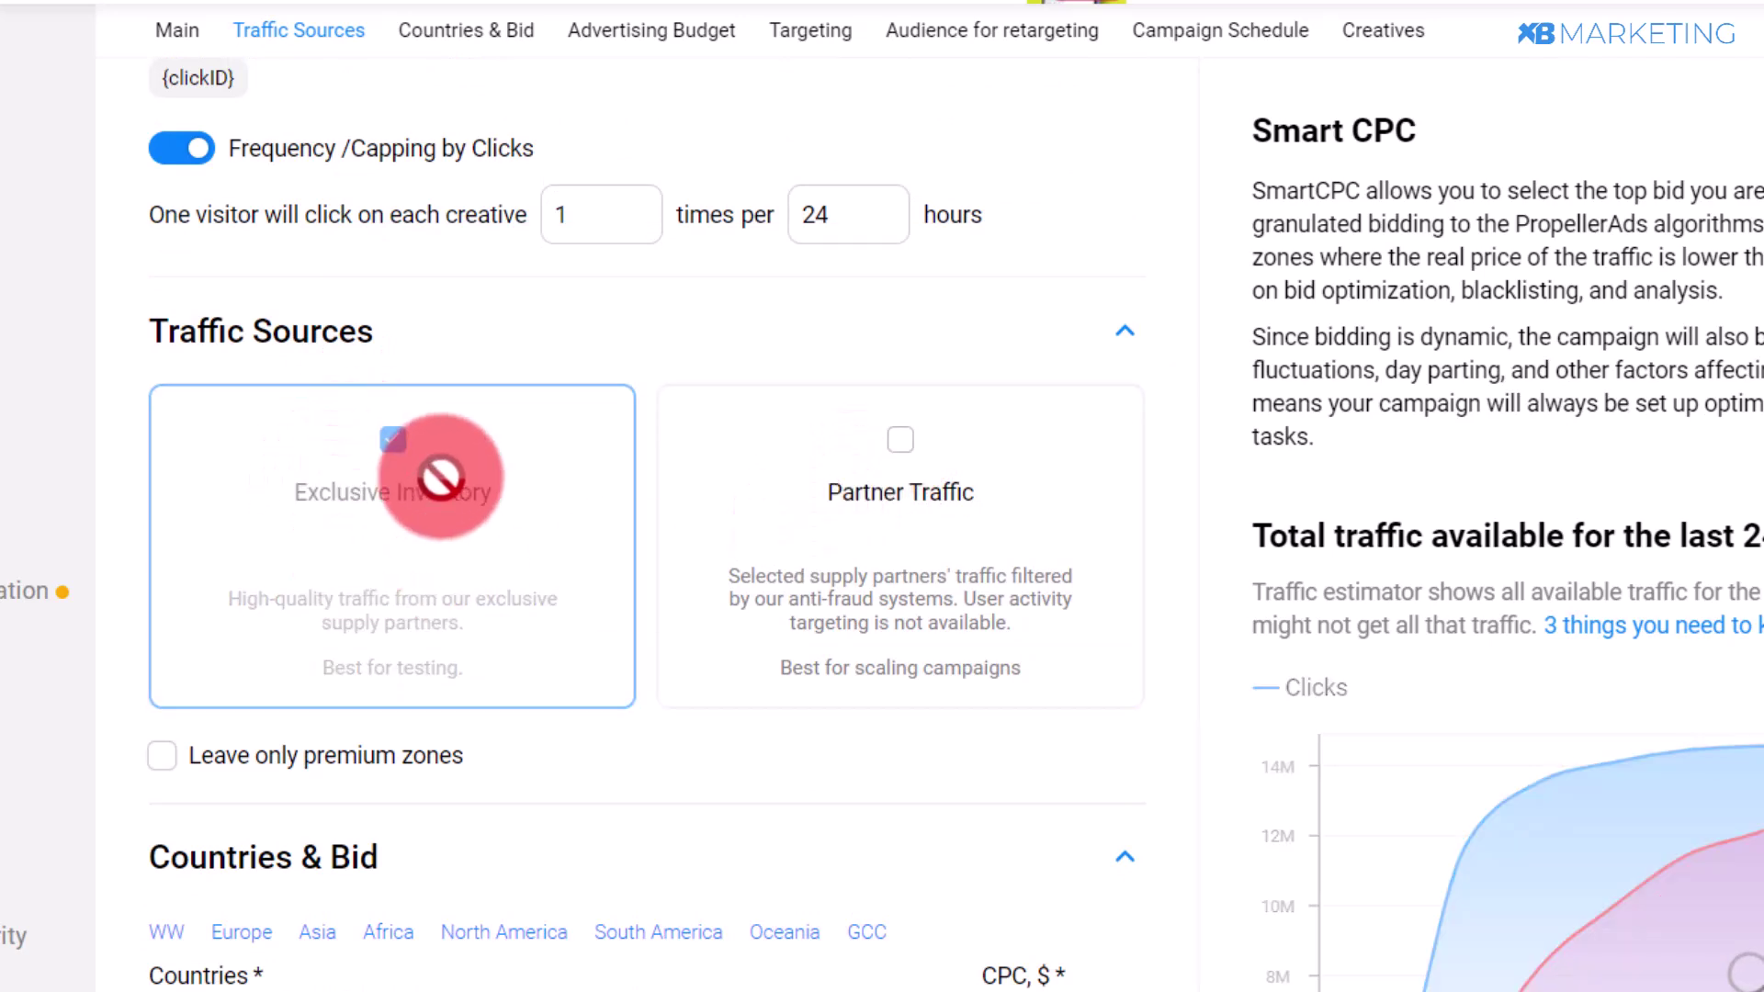
pyautogui.scroll(-4, 440, 477)
# - Add United States as the target country, commit the CPC bid, and move down to Creatives
pyautogui.scroll(-2, 441, 478)
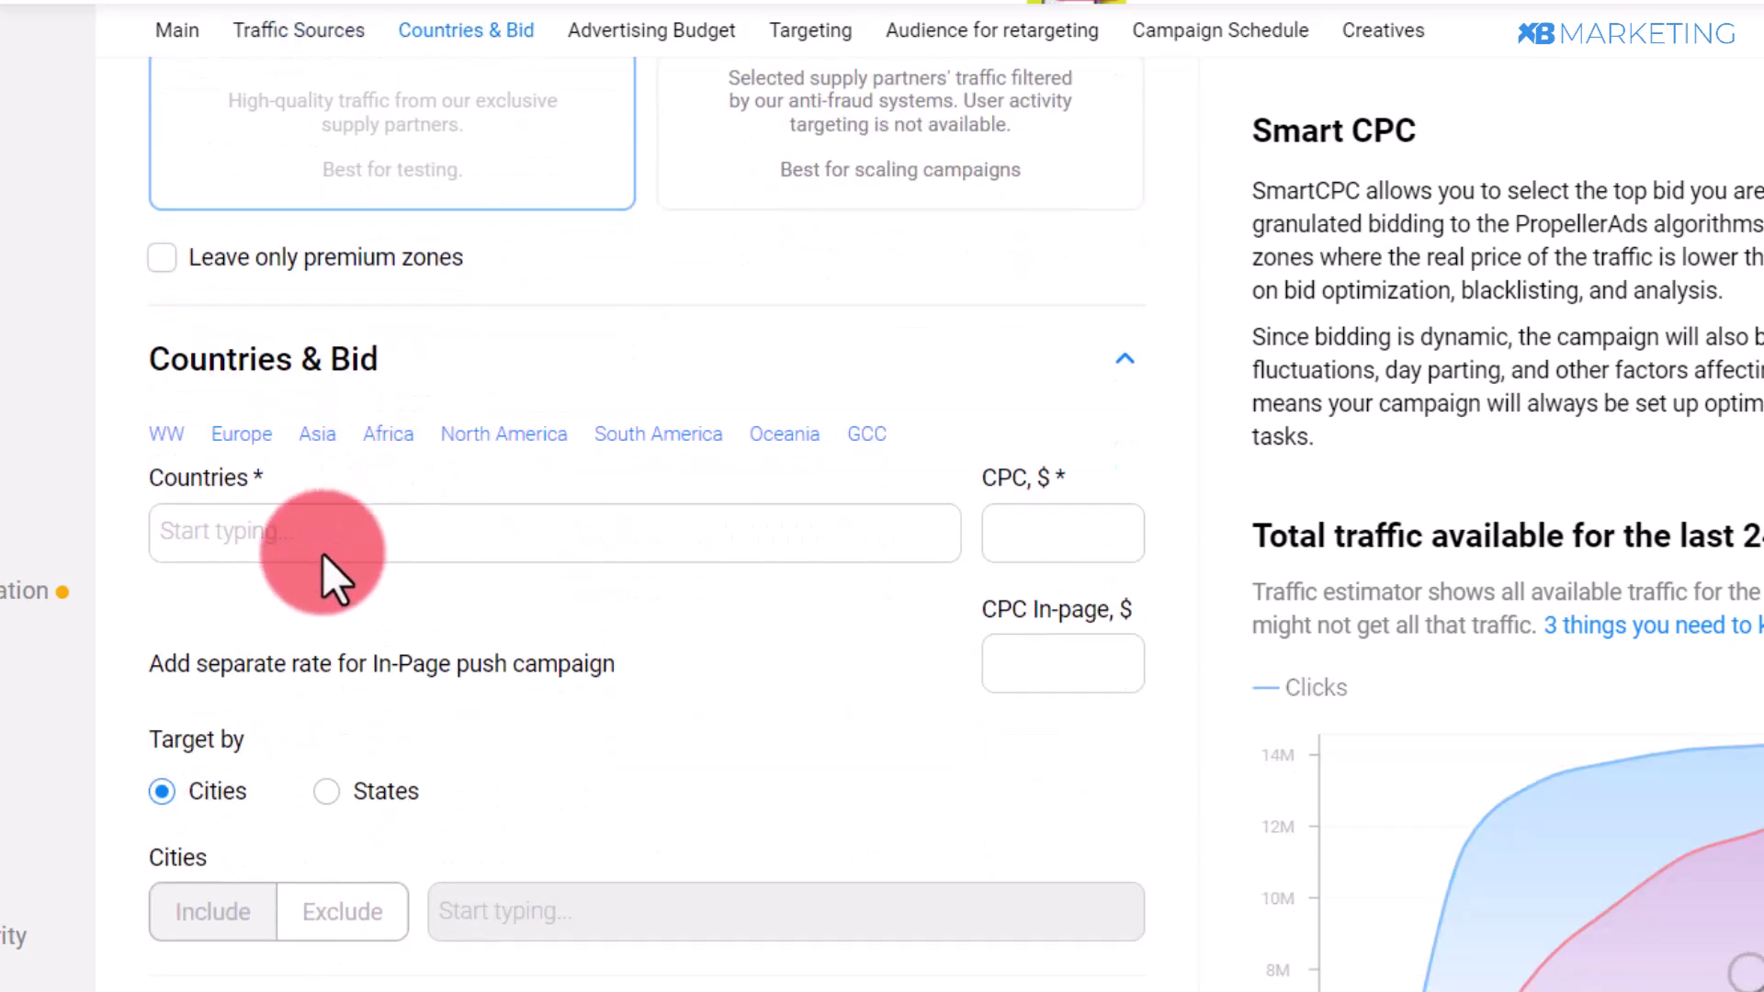
pyautogui.click(230, 511)
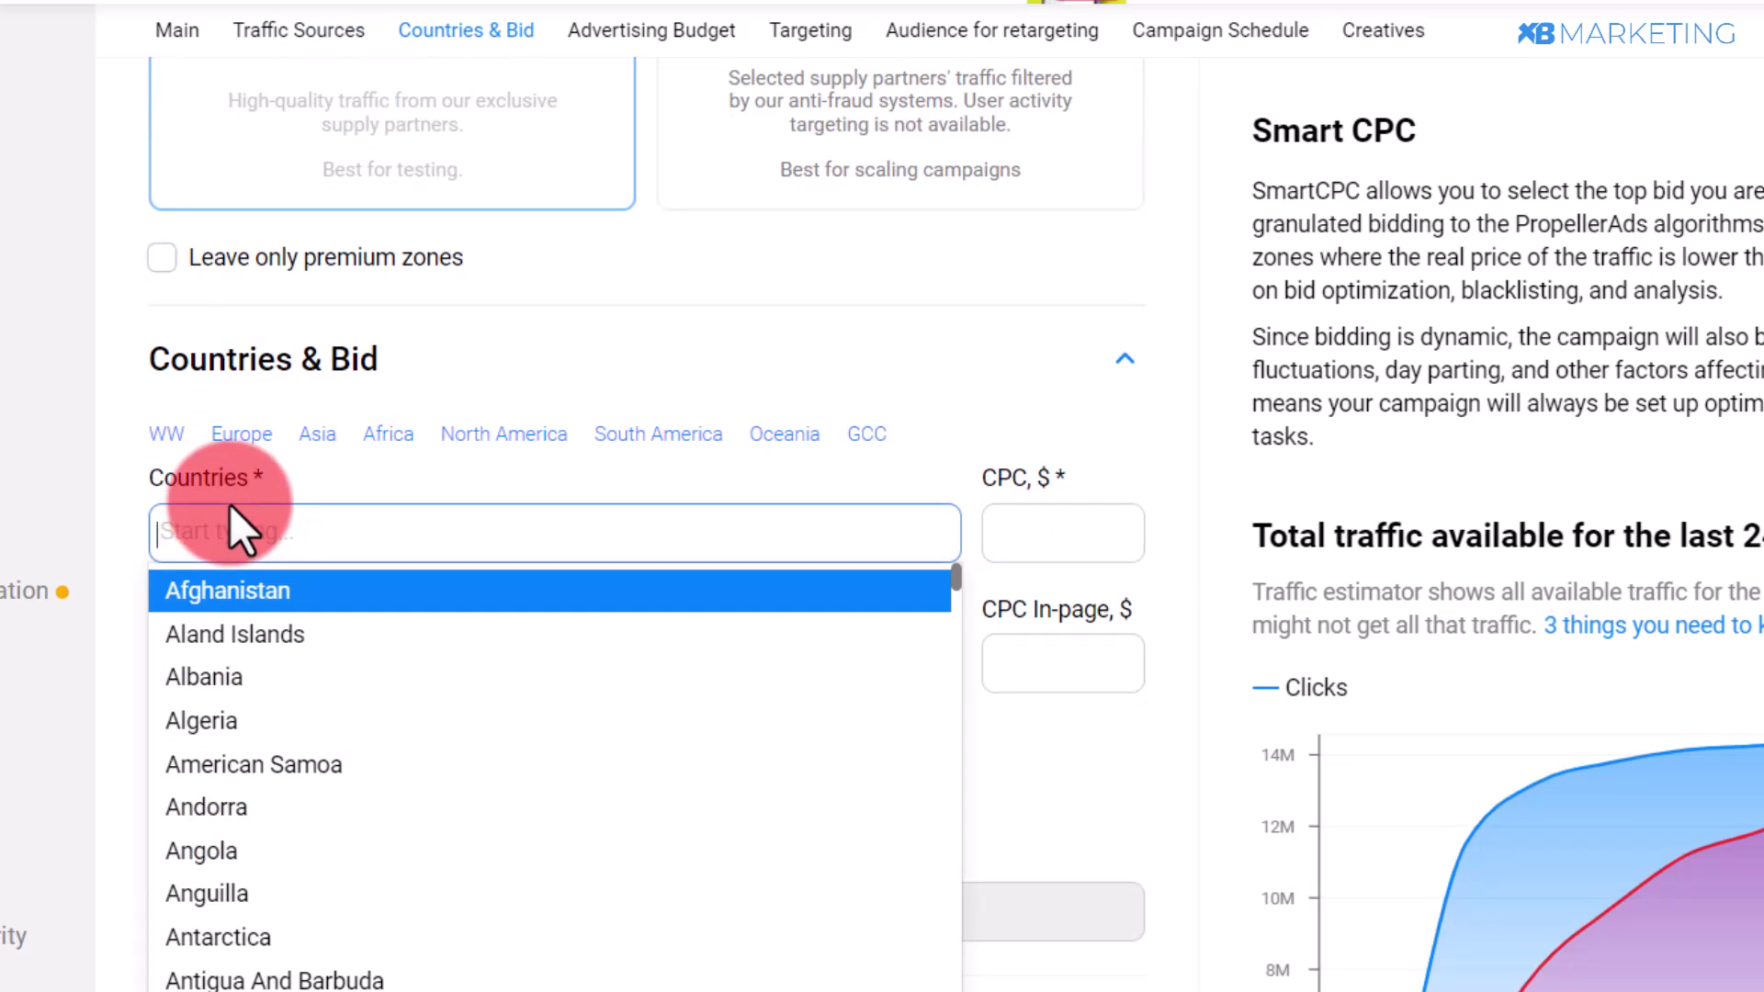
pyautogui.write('uni')
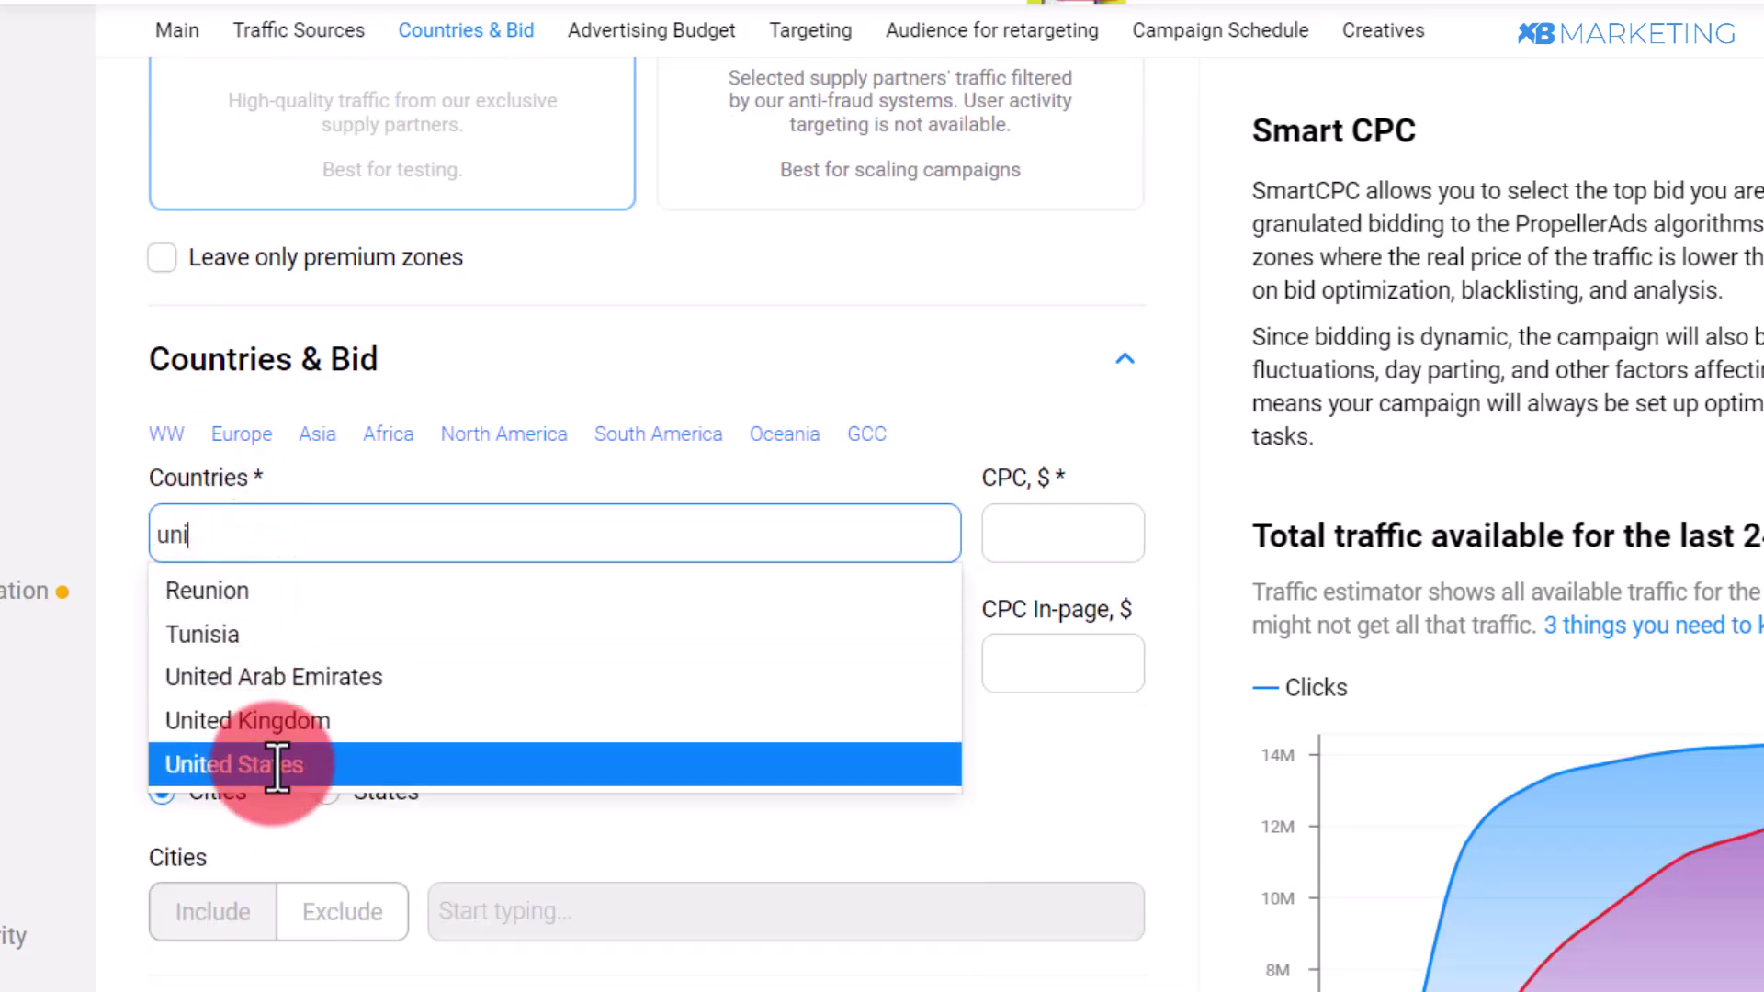
pyautogui.click(272, 763)
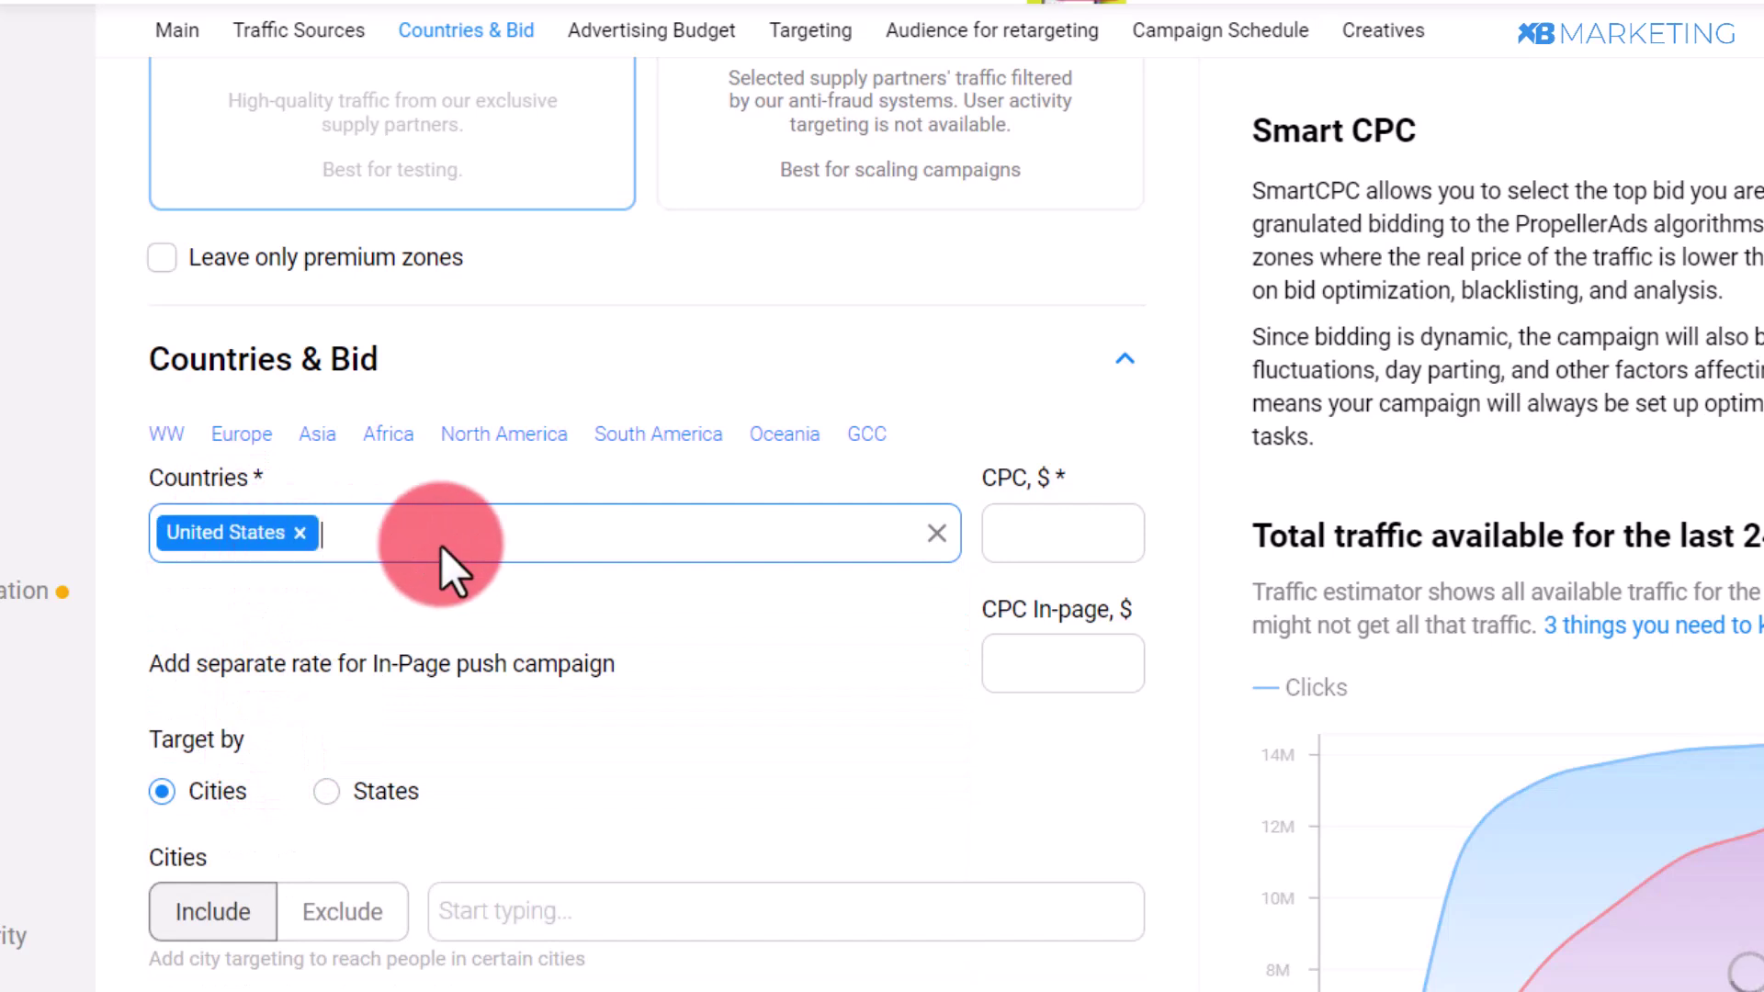
pyautogui.click(1052, 540)
pyautogui.click(189, 759)
pyautogui.scroll(-2, 189, 762)
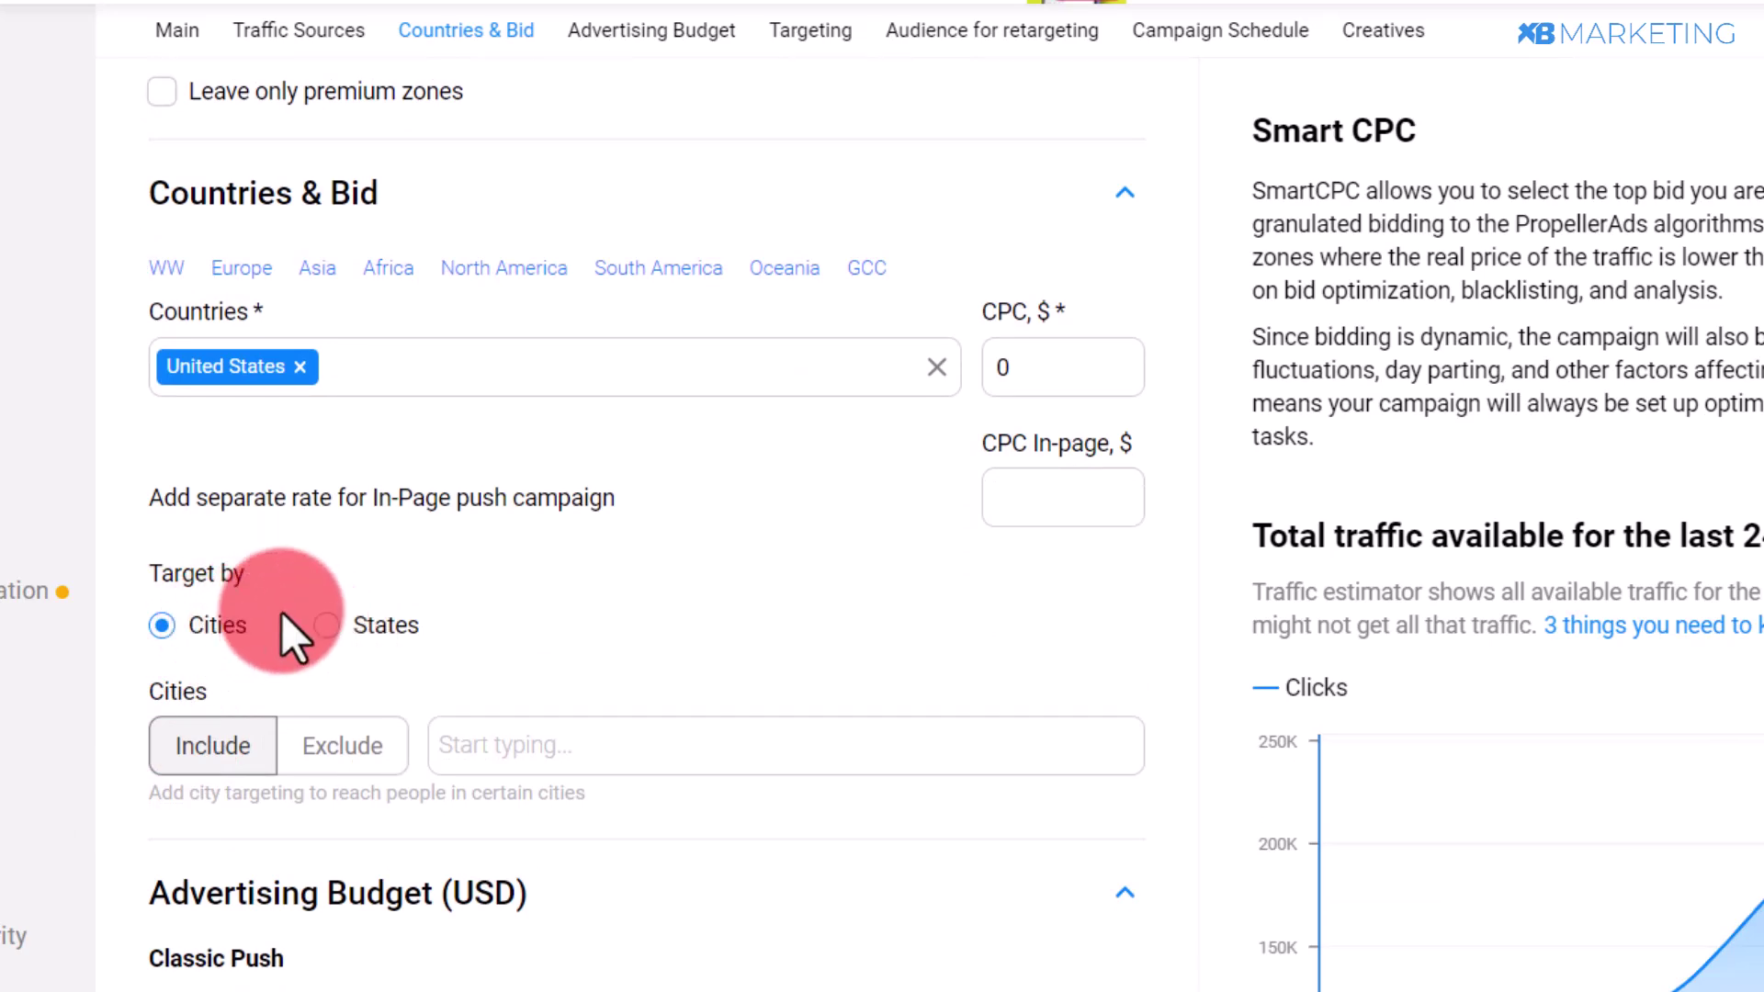
pyautogui.scroll(-8, 377, 597)
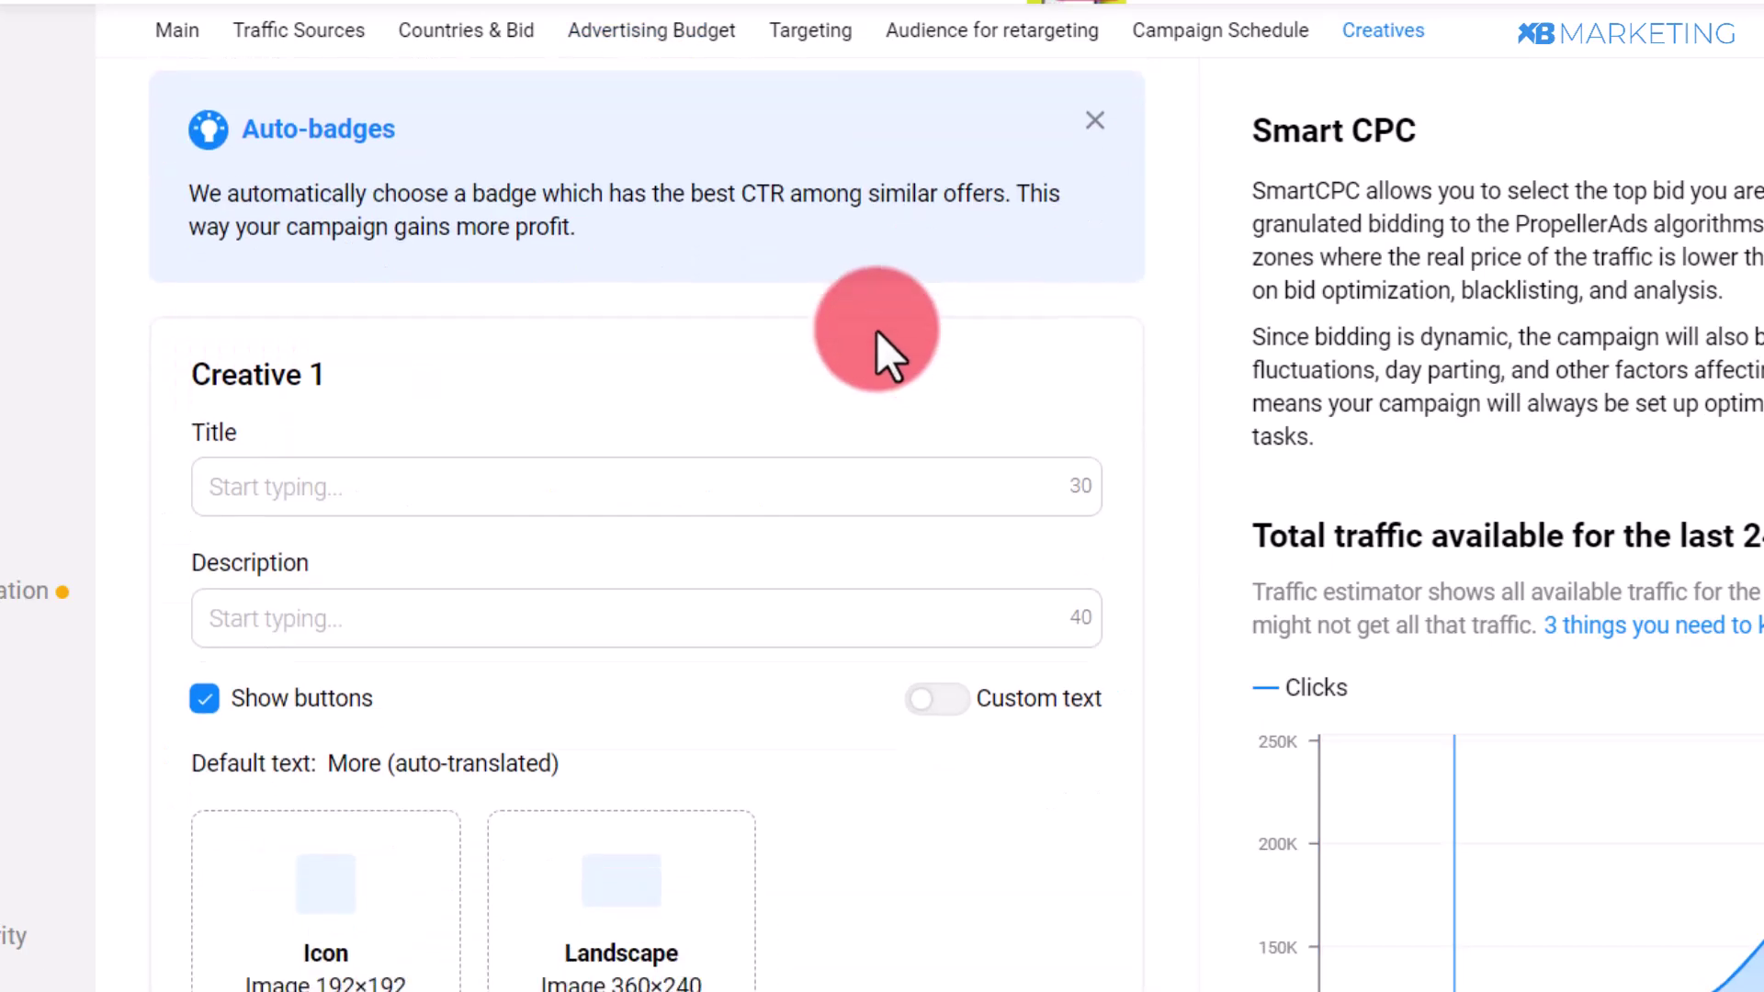
pyautogui.scroll(-2, 873, 346)
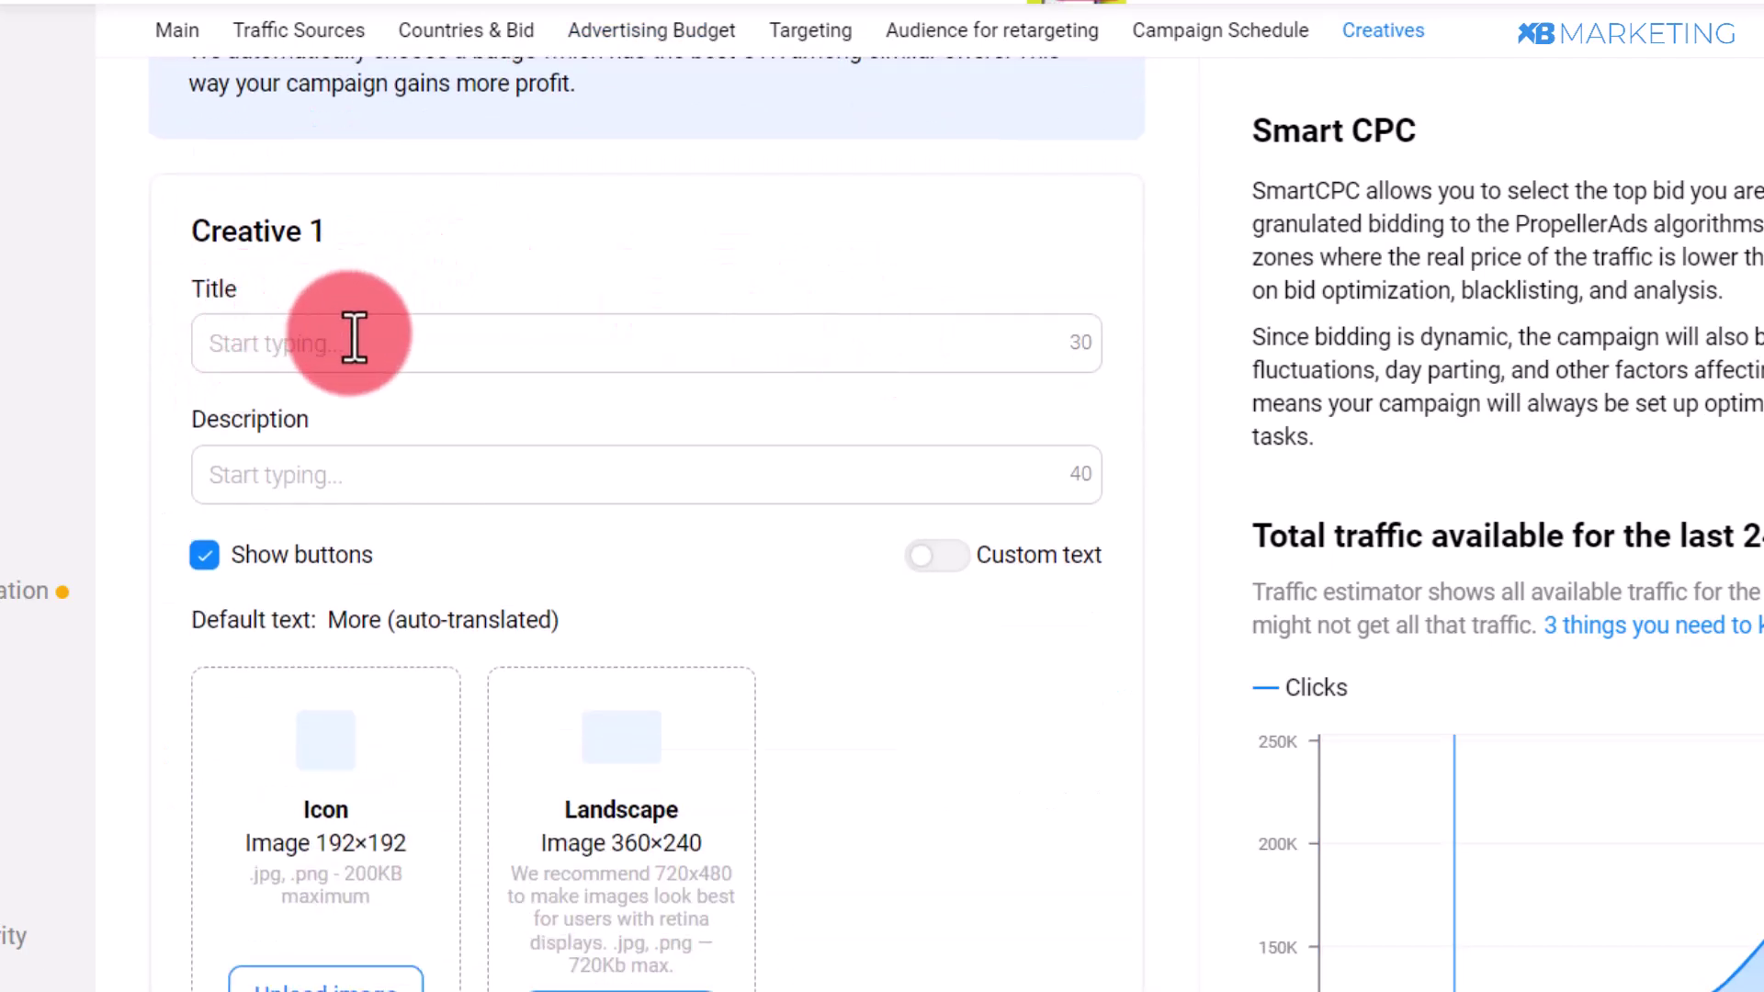
# - Review ChatGPT's five giveaway ad titles, such as 'Free iPhone Giveaway!' and 'Get a Free iPhone Today!'
pyautogui.scroll(3, 354, 338)
pyautogui.scroll(-1, 367, 414)
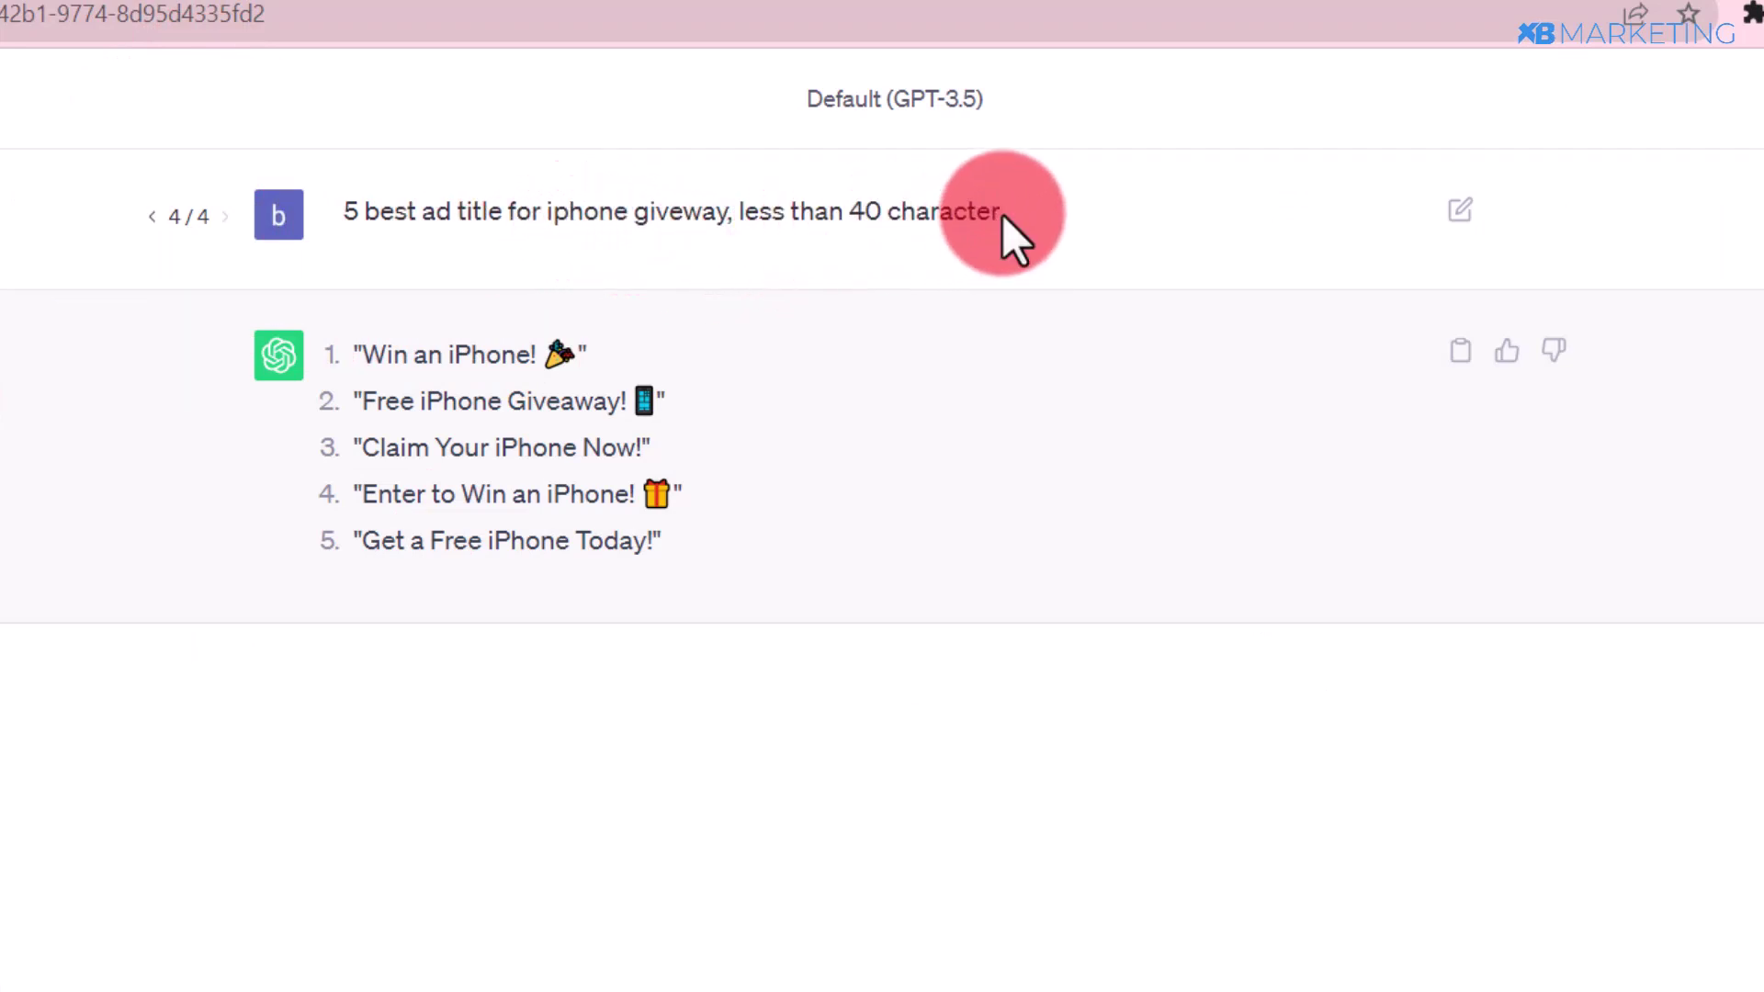
pyautogui.click(791, 217)
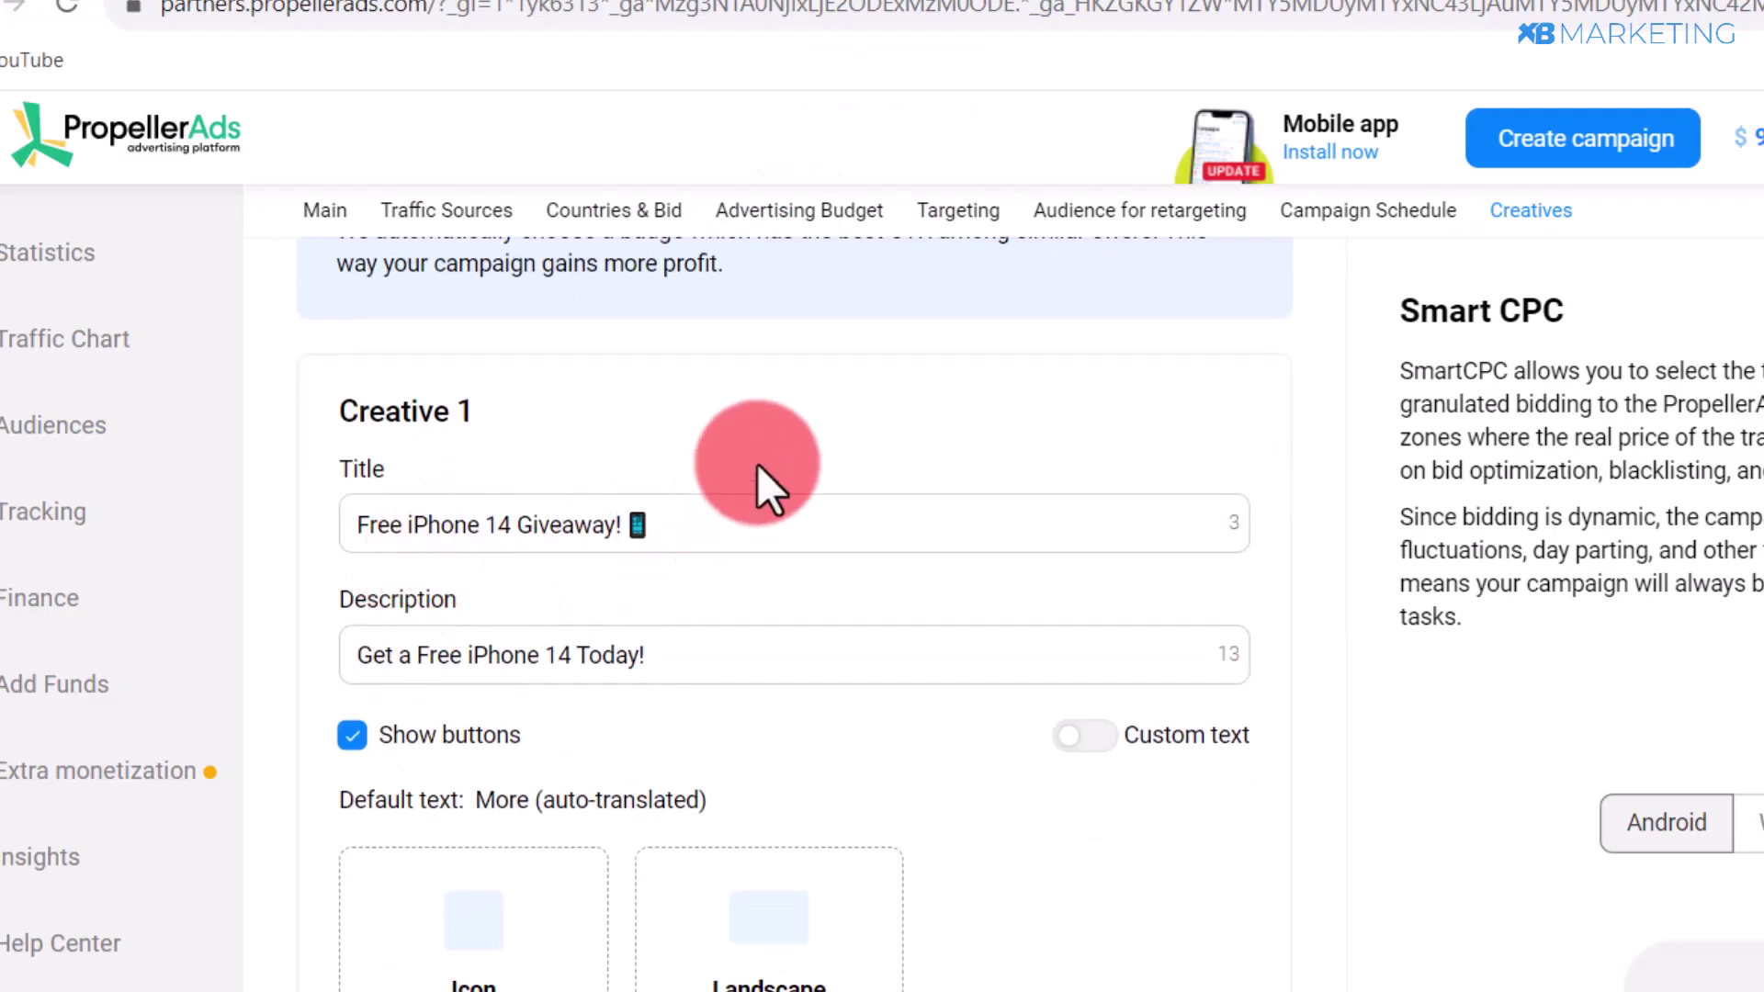
# - Check Creative 1's title 'Free iPhone 14 Giveaway!' and scroll down to its Icon and Landscape image slots
pyautogui.moveTo(359, 525); pyautogui.dragTo(713, 525)
pyautogui.click(713, 525)
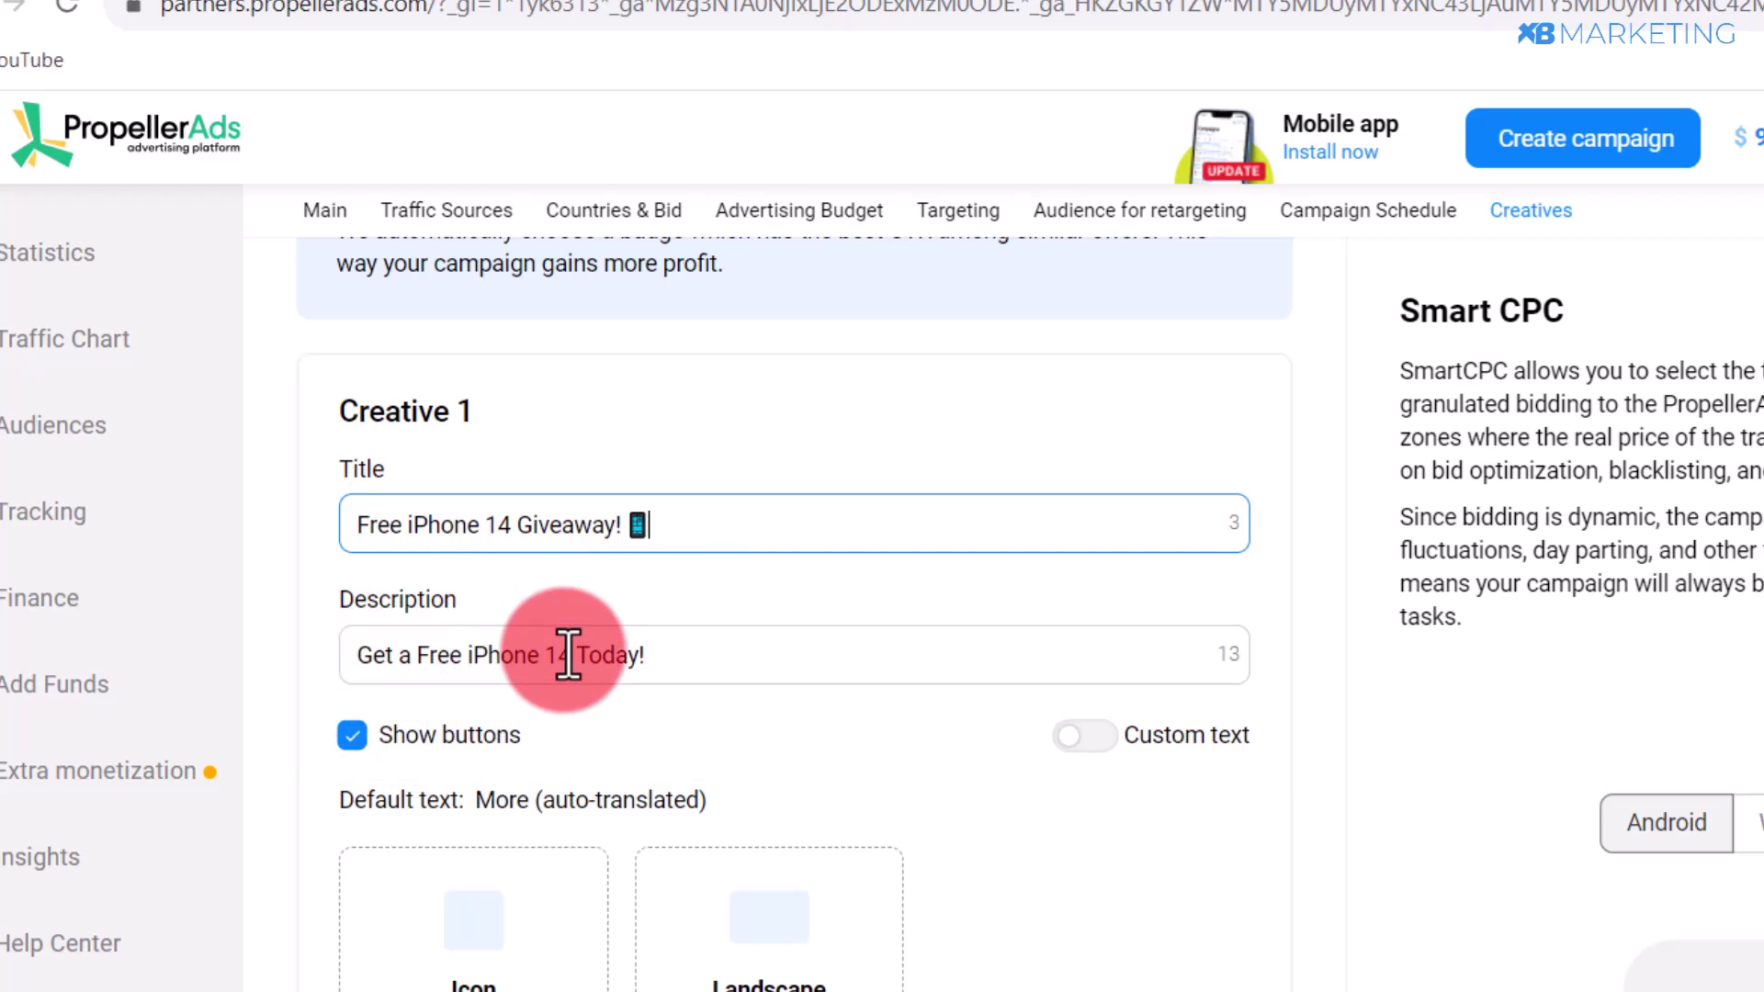
pyautogui.scroll(-3, 569, 655)
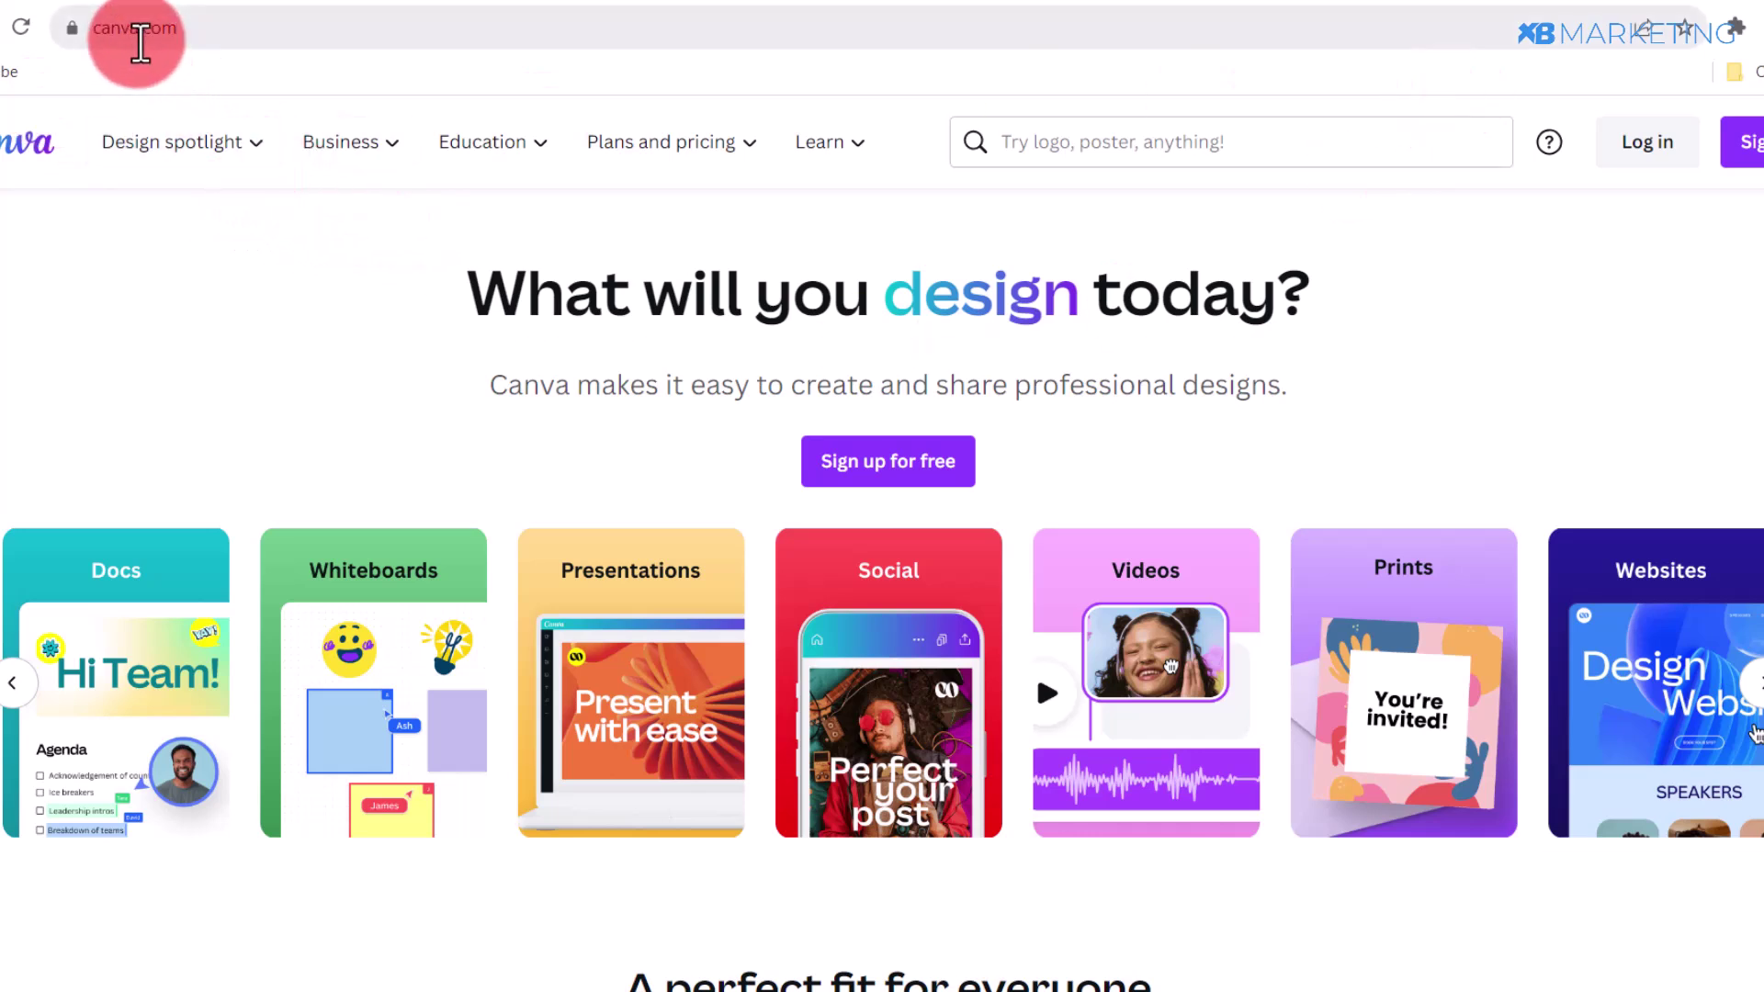
# - Sign in to Canva to reach the personal home page
pyautogui.click(1649, 146)
pyautogui.scroll(-5, 301, 376)
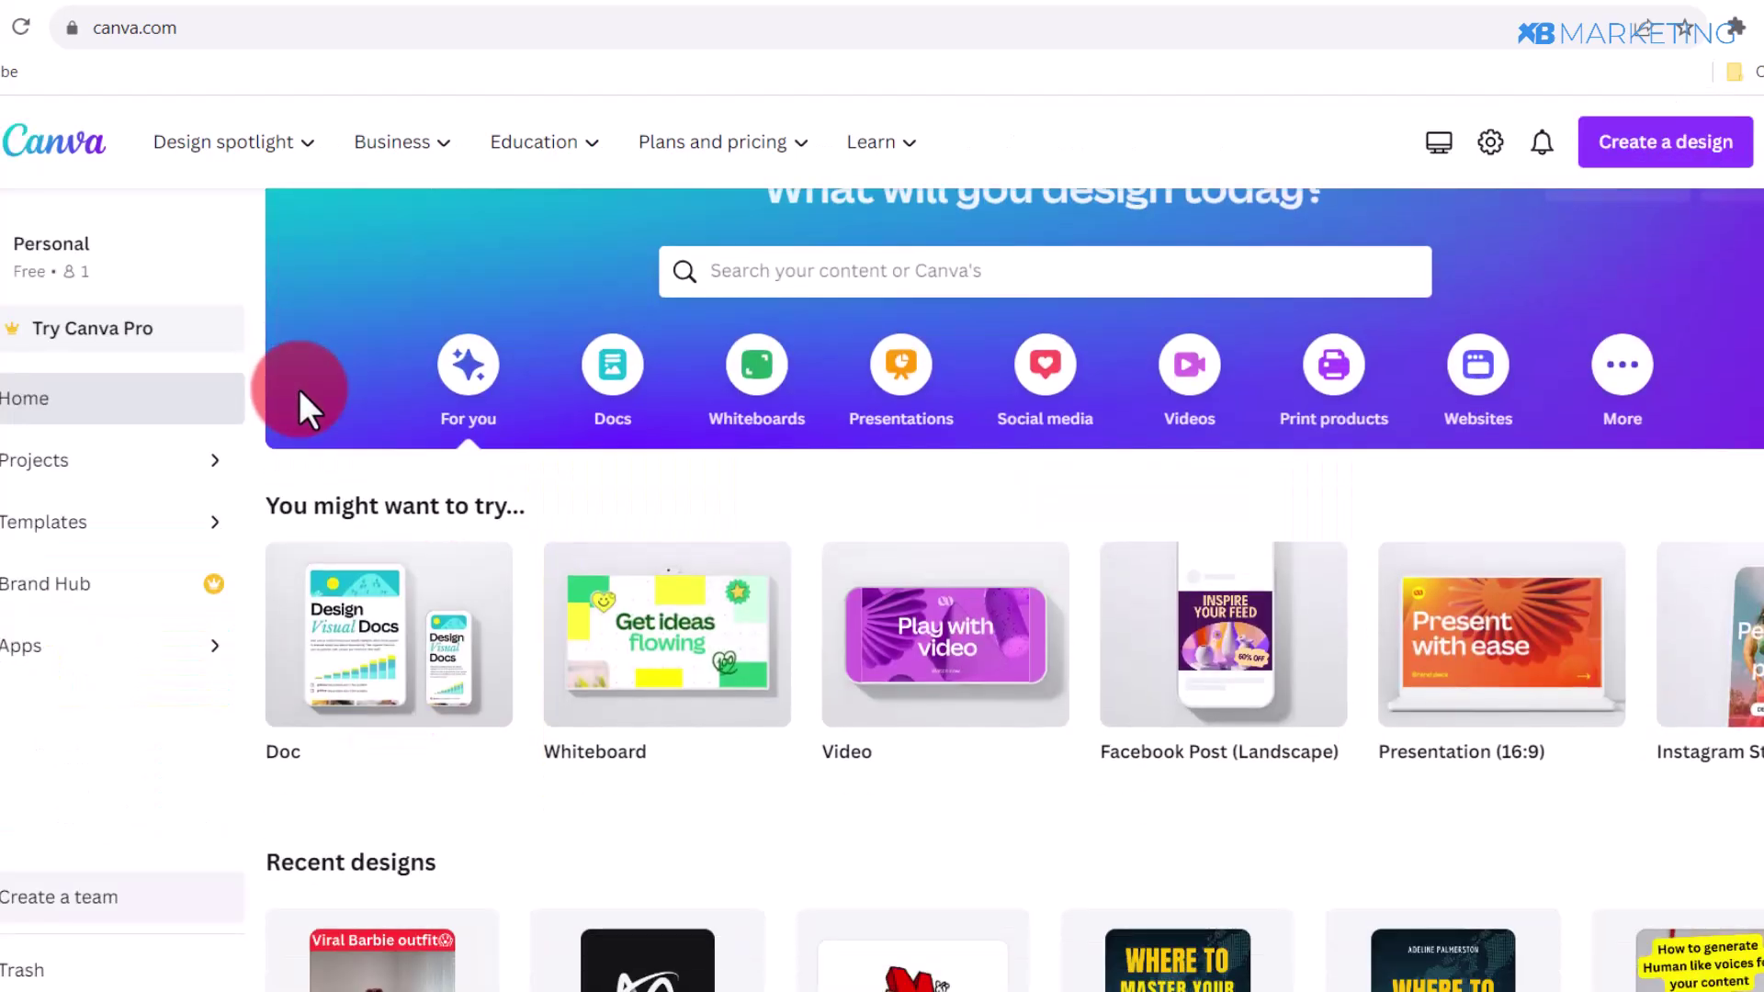
pyautogui.scroll(5, 299, 389)
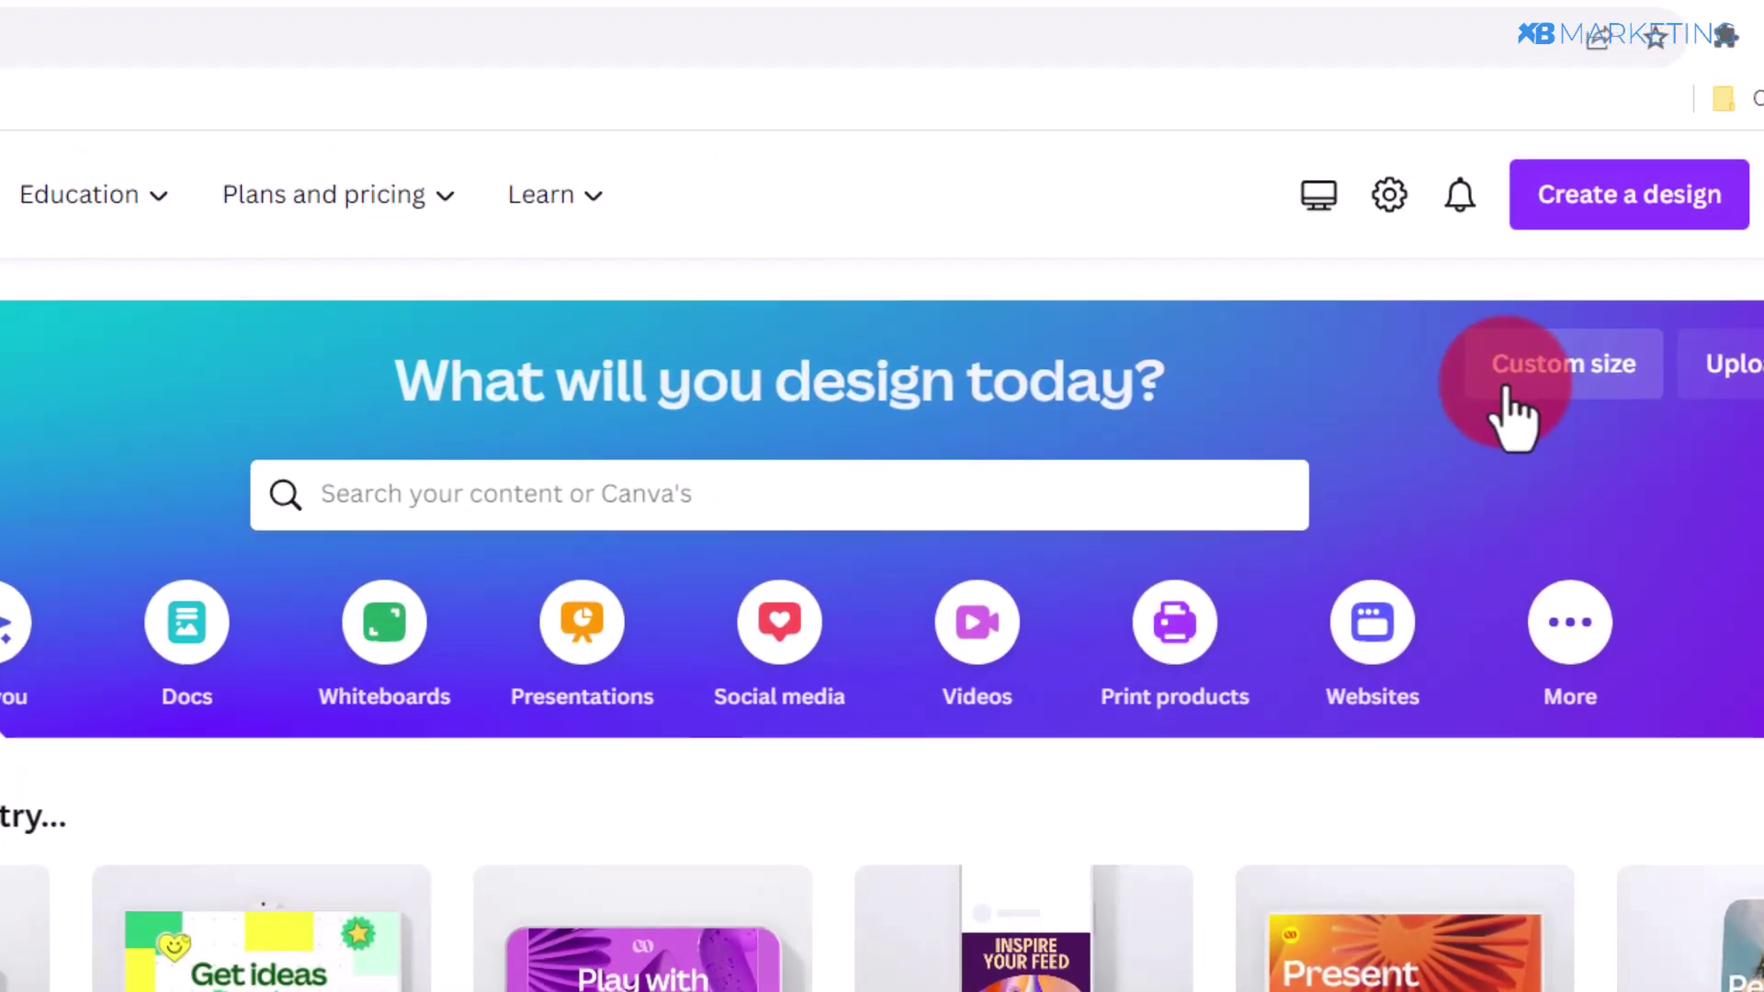
# - Create a custom-size Canva design of 720 × 480 px
pyautogui.click(1587, 303)
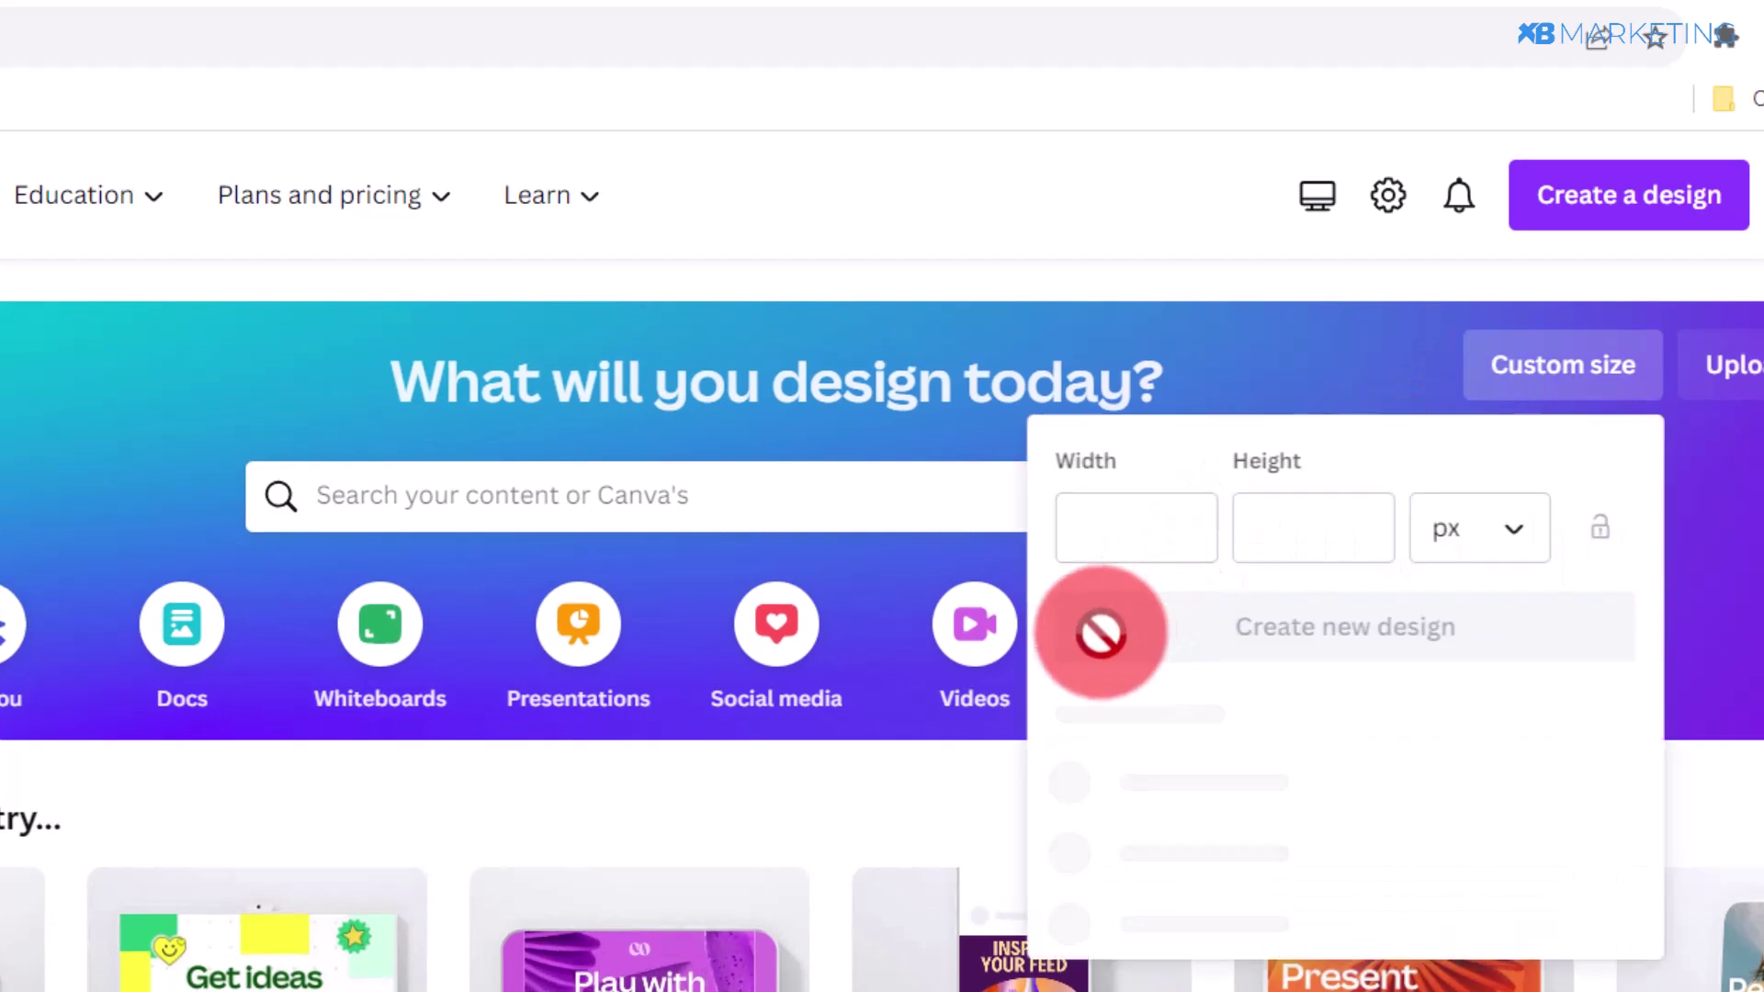
pyautogui.click(1235, 436)
pyautogui.write('720')
pyautogui.click(1295, 524)
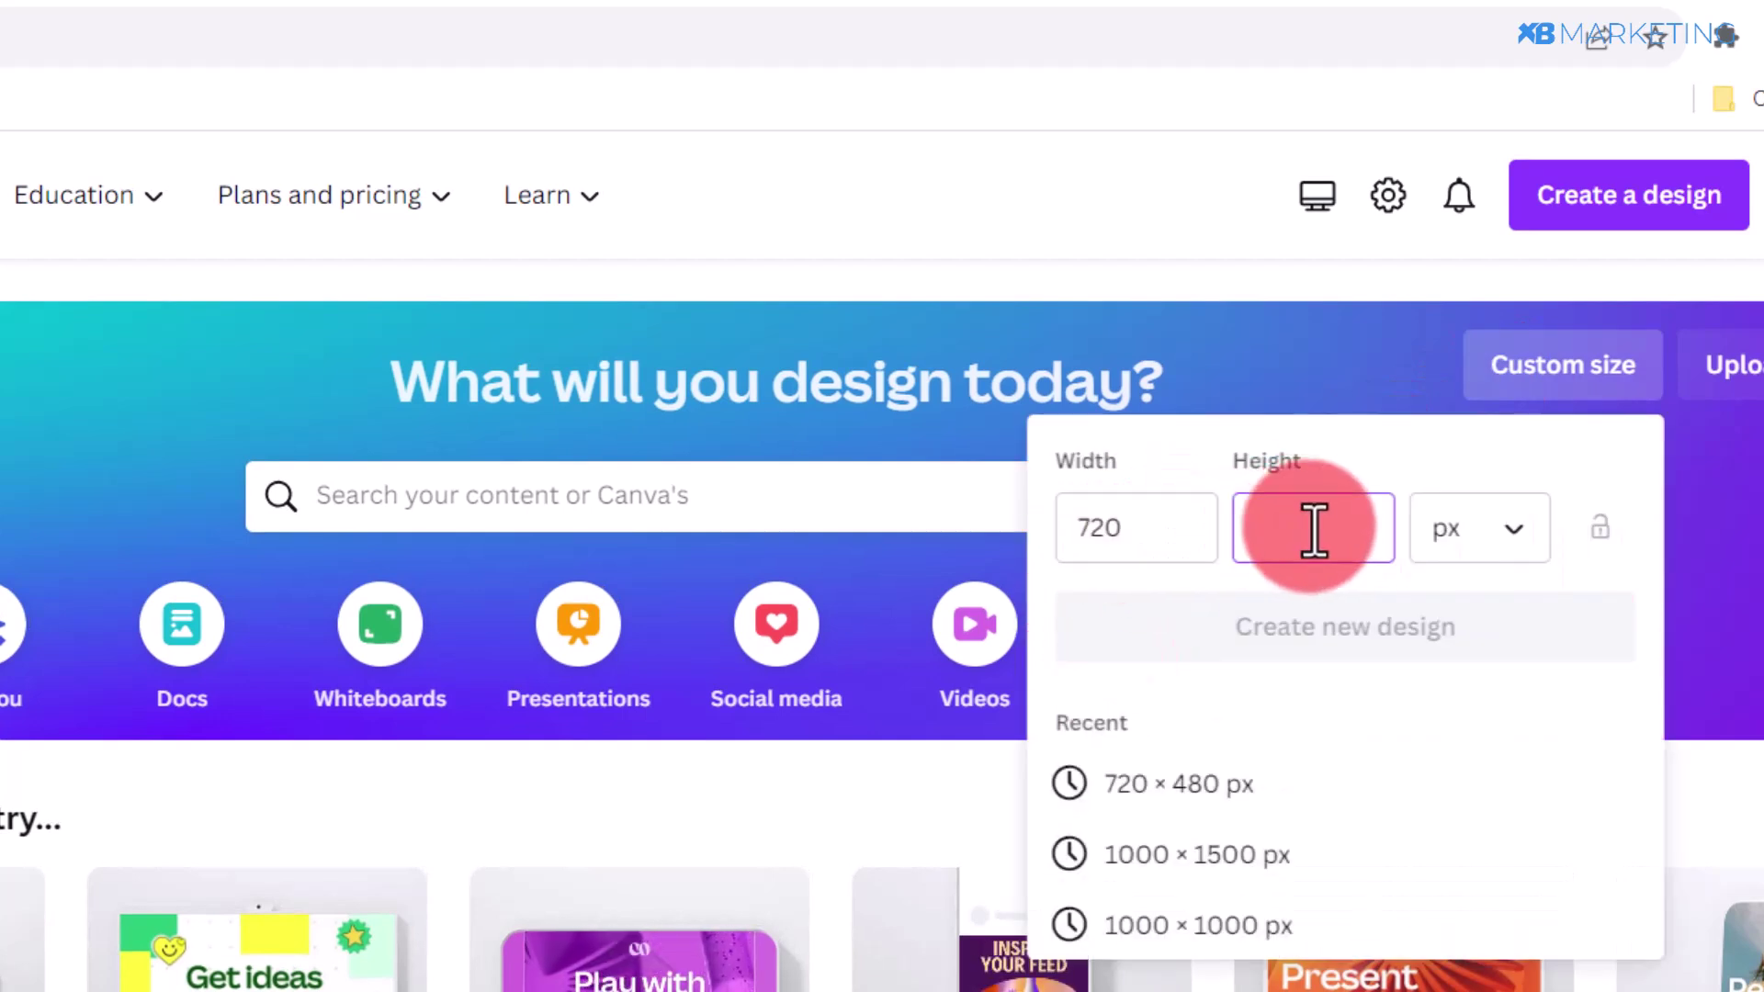
pyautogui.write('480')
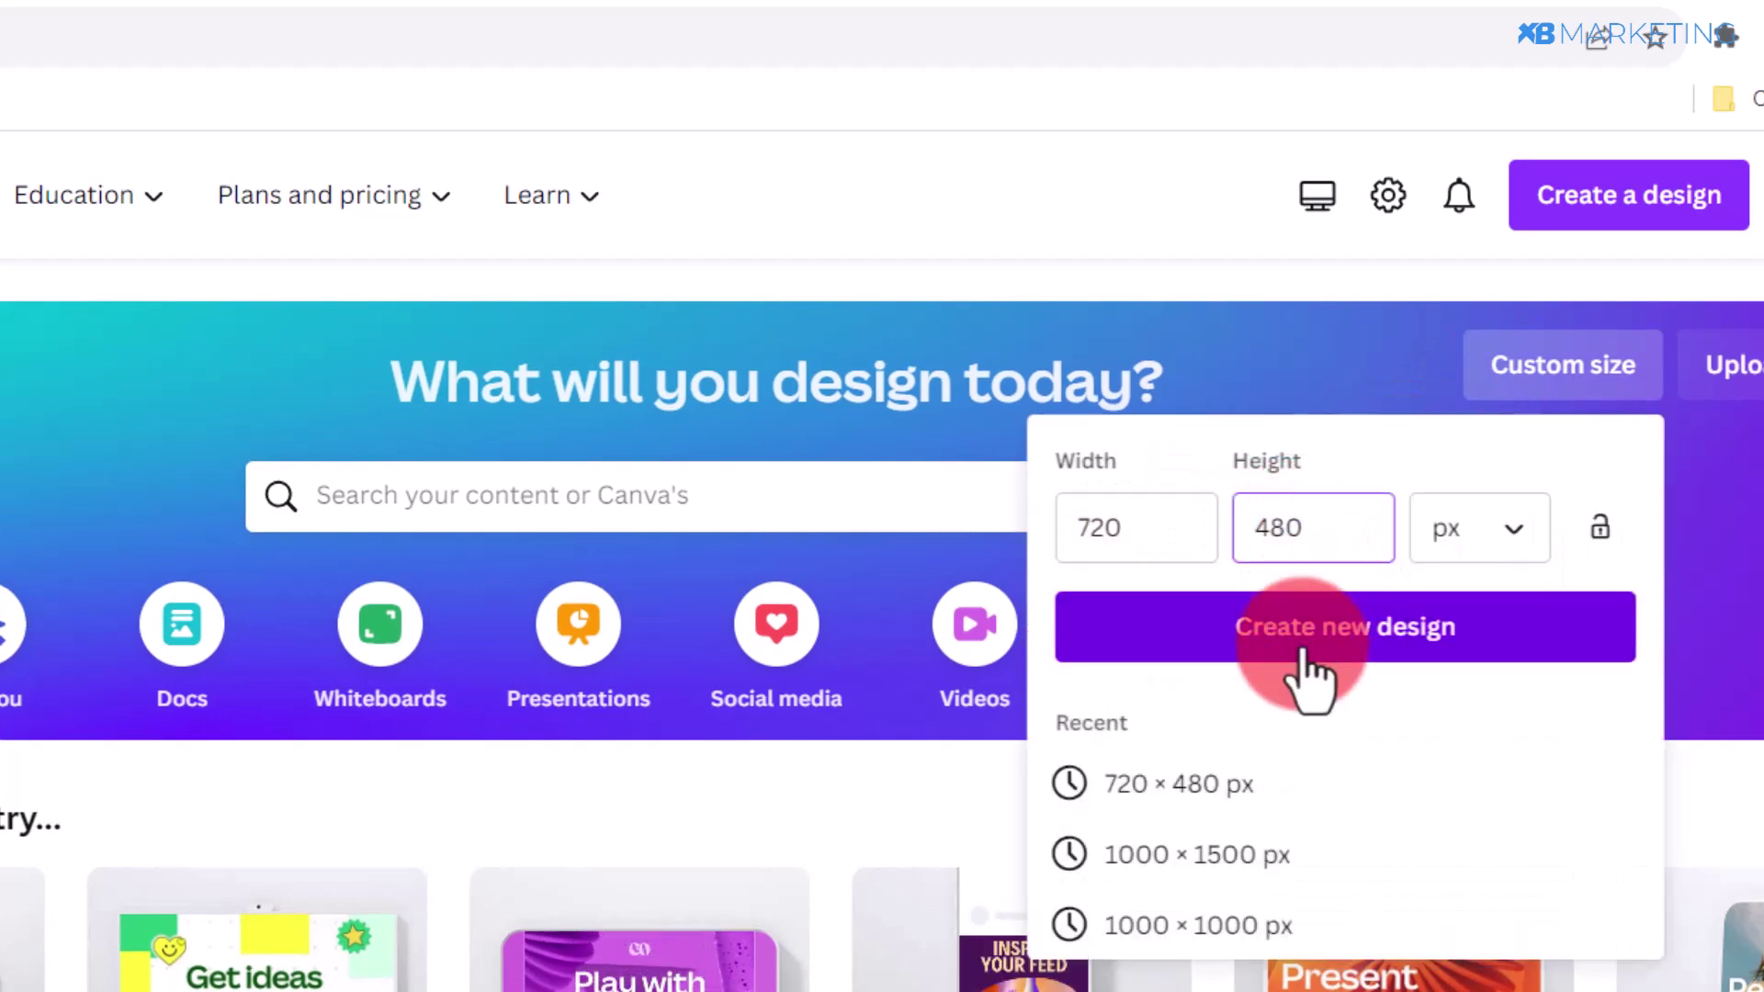
pyautogui.click(1304, 643)
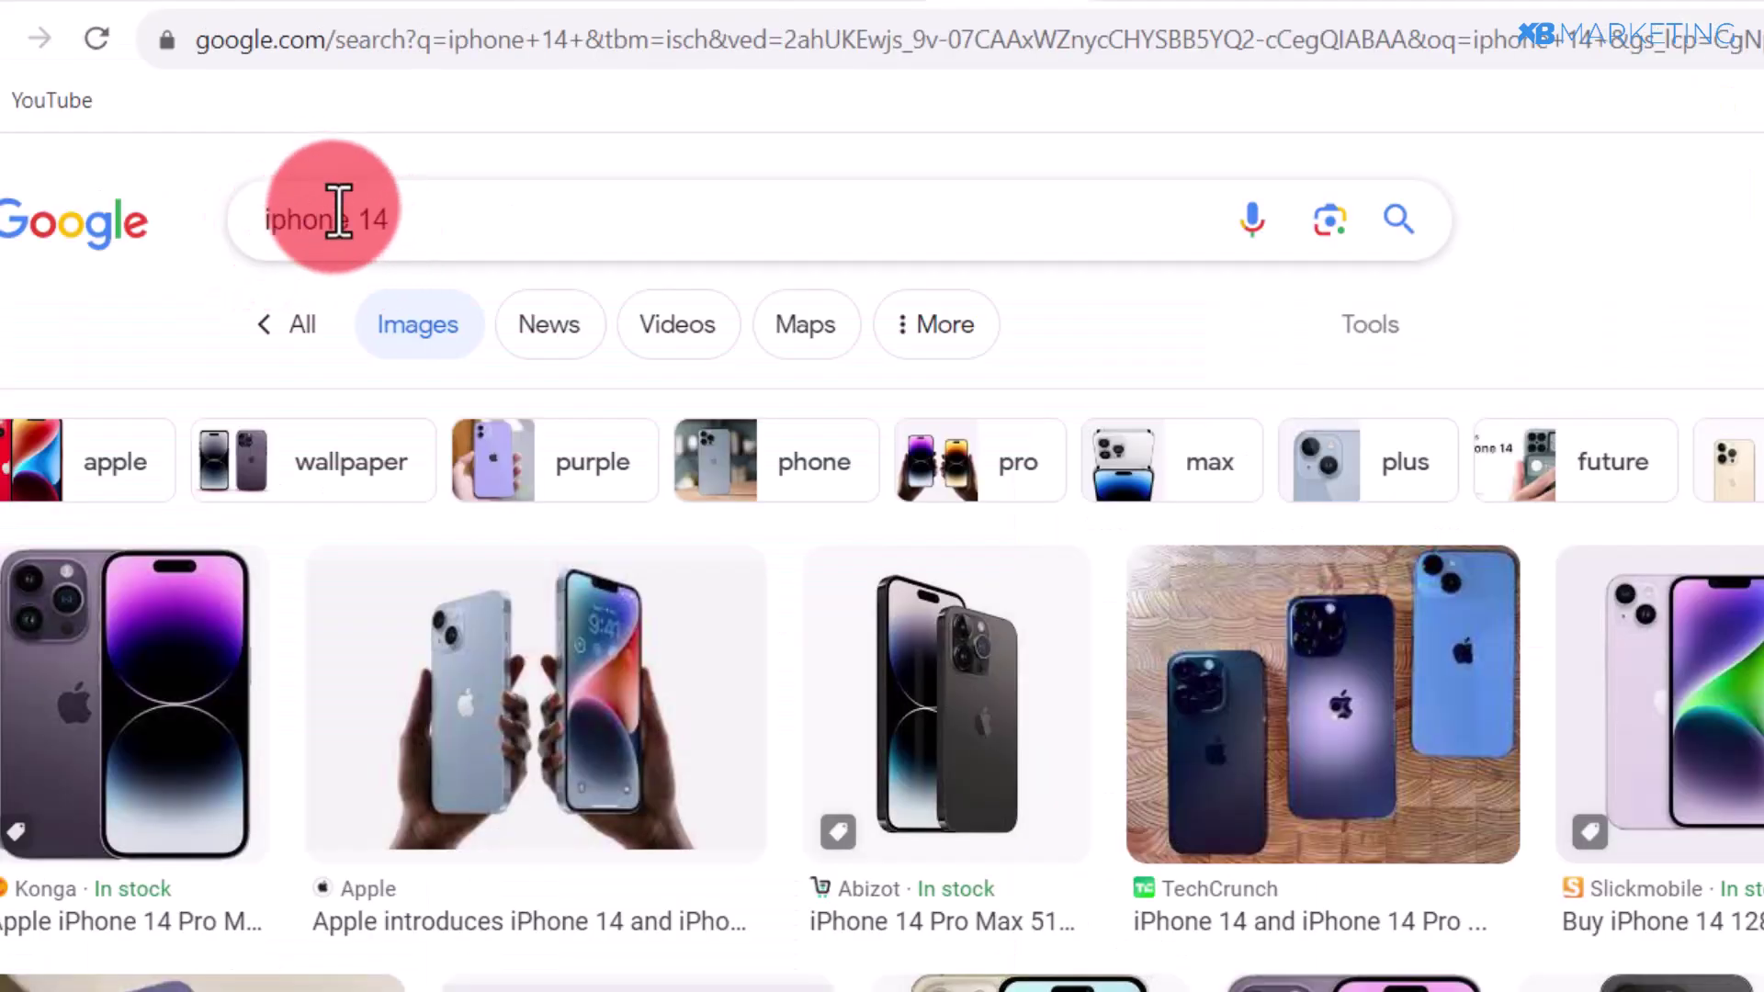
# - Switch the 'iphone 14' search to Images and check the Usage Rights filter choices without changing them
pyautogui.click(422, 326)
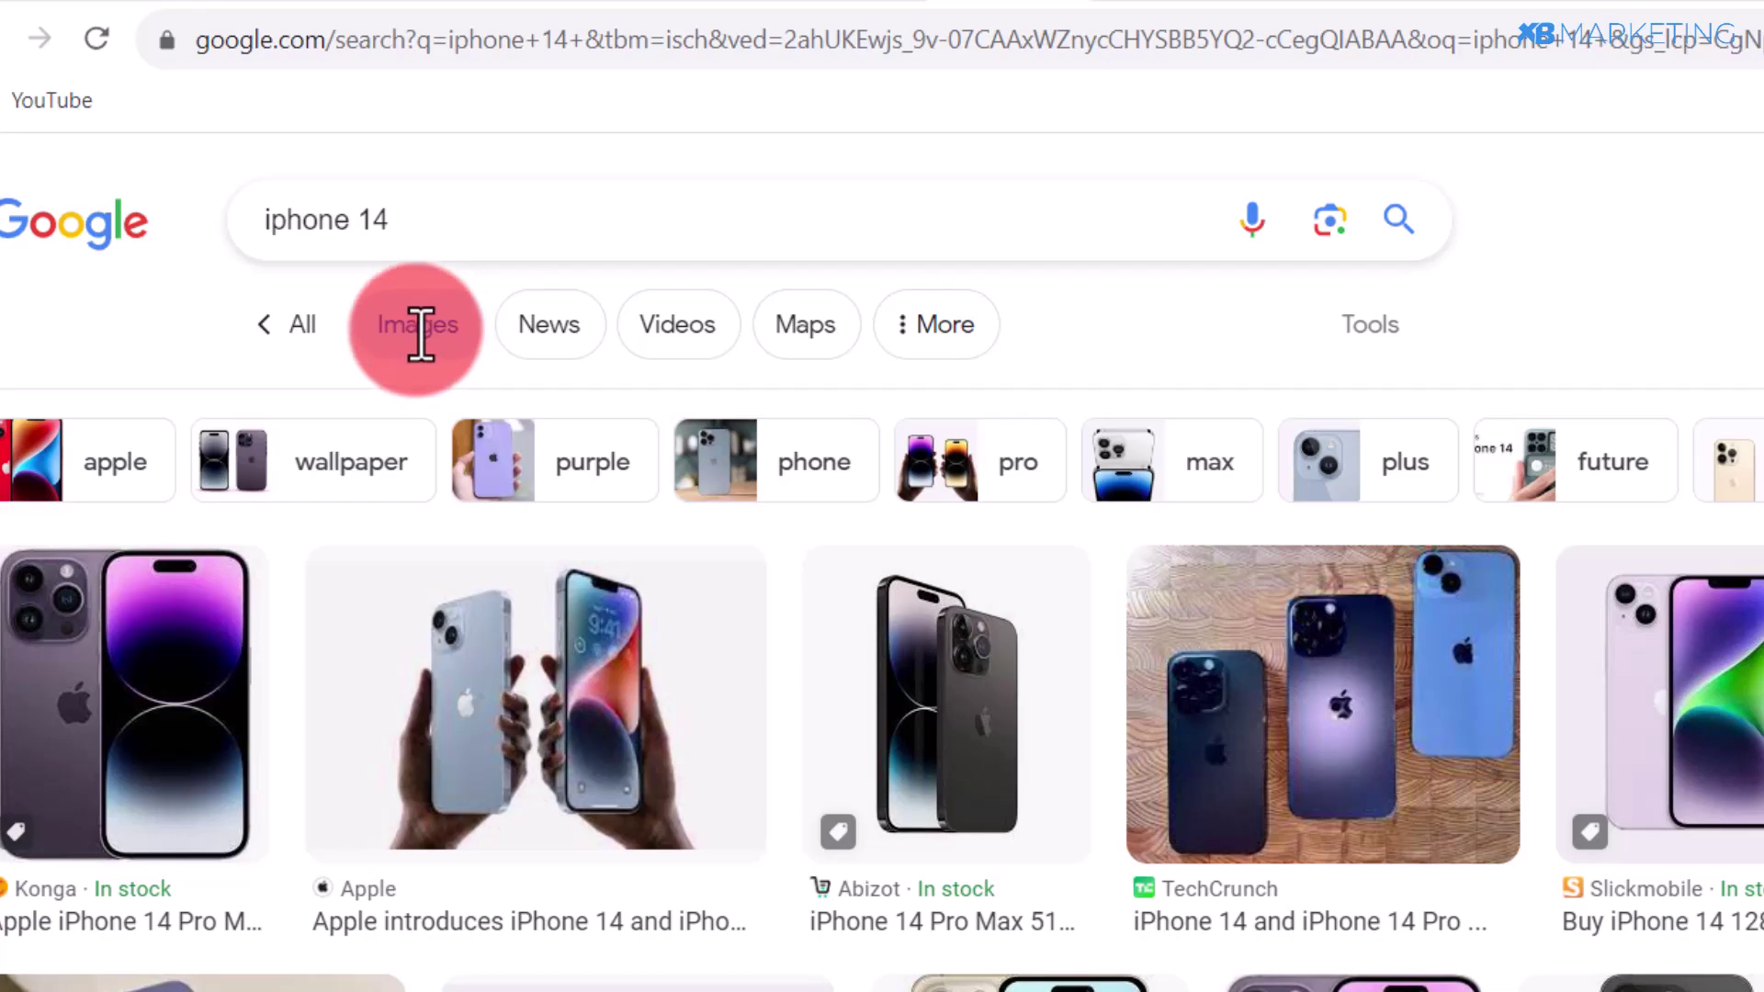
pyautogui.scroll(-10, 1323, 634)
pyautogui.scroll(10, 1319, 625)
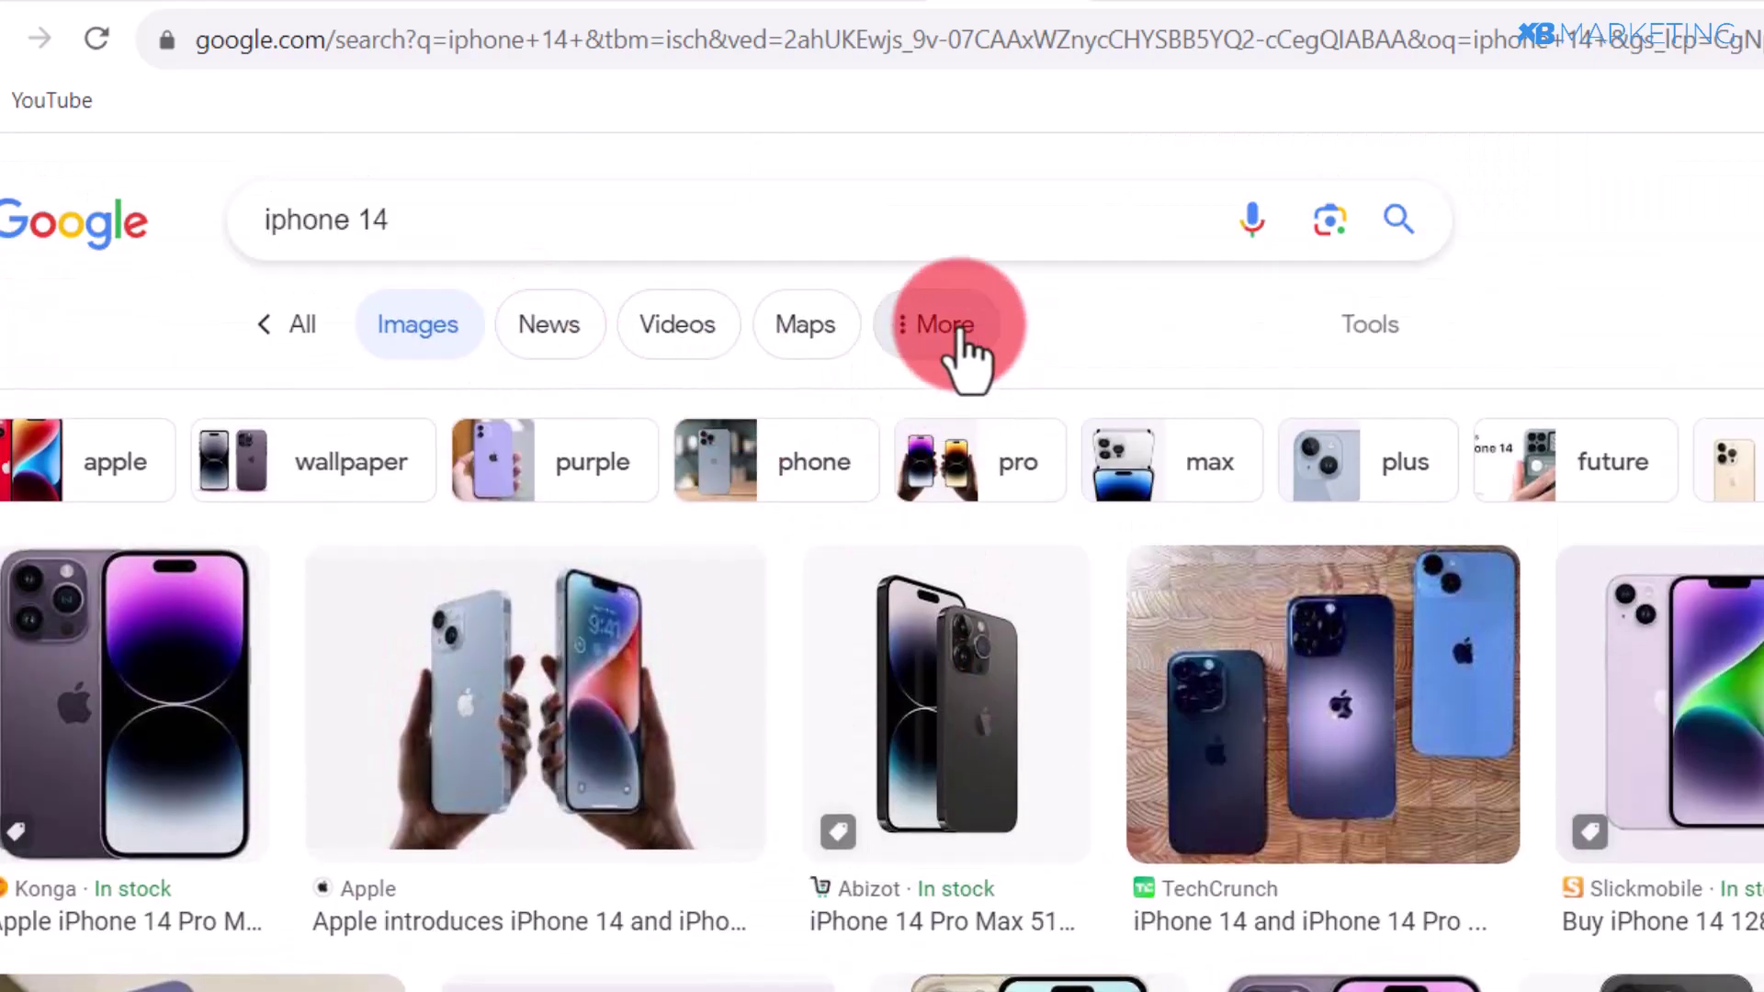
pyautogui.click(1367, 342)
pyautogui.click(1305, 415)
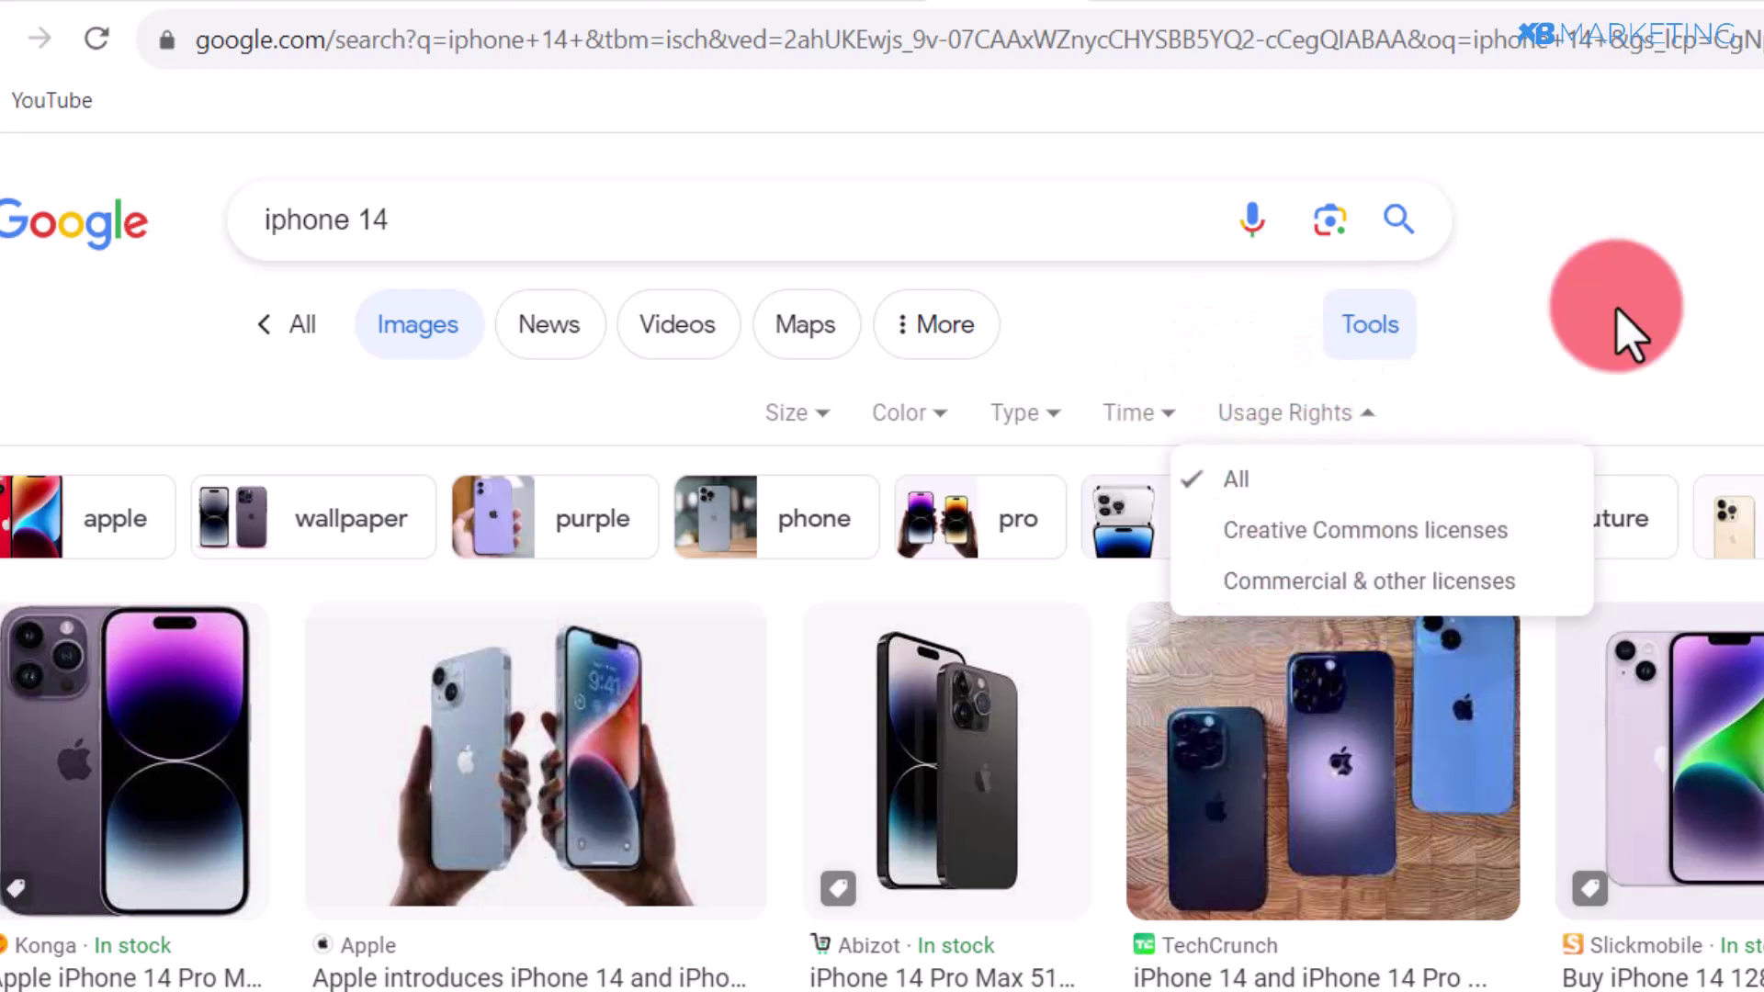
pyautogui.click(1618, 309)
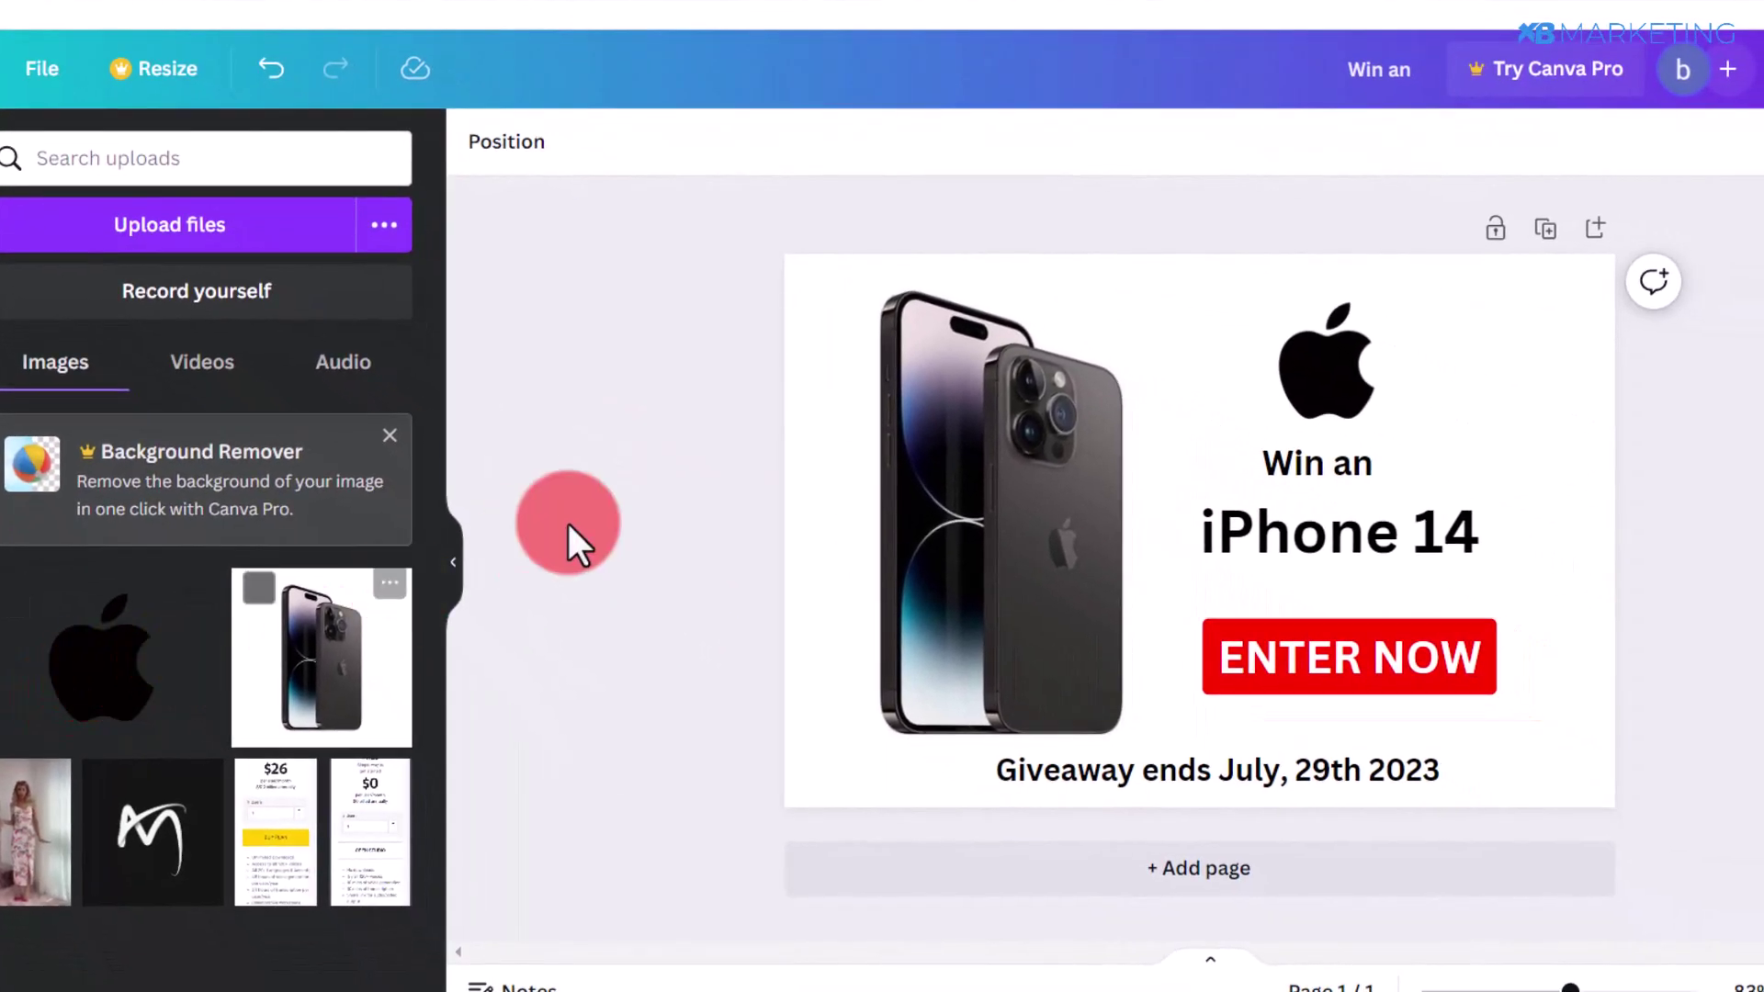
# - Review the banner with its iPhone photo, ENTER NOW and July 29th 2023 end date, then open Share
pyautogui.click(904, 446)
pyautogui.click(1759, 482)
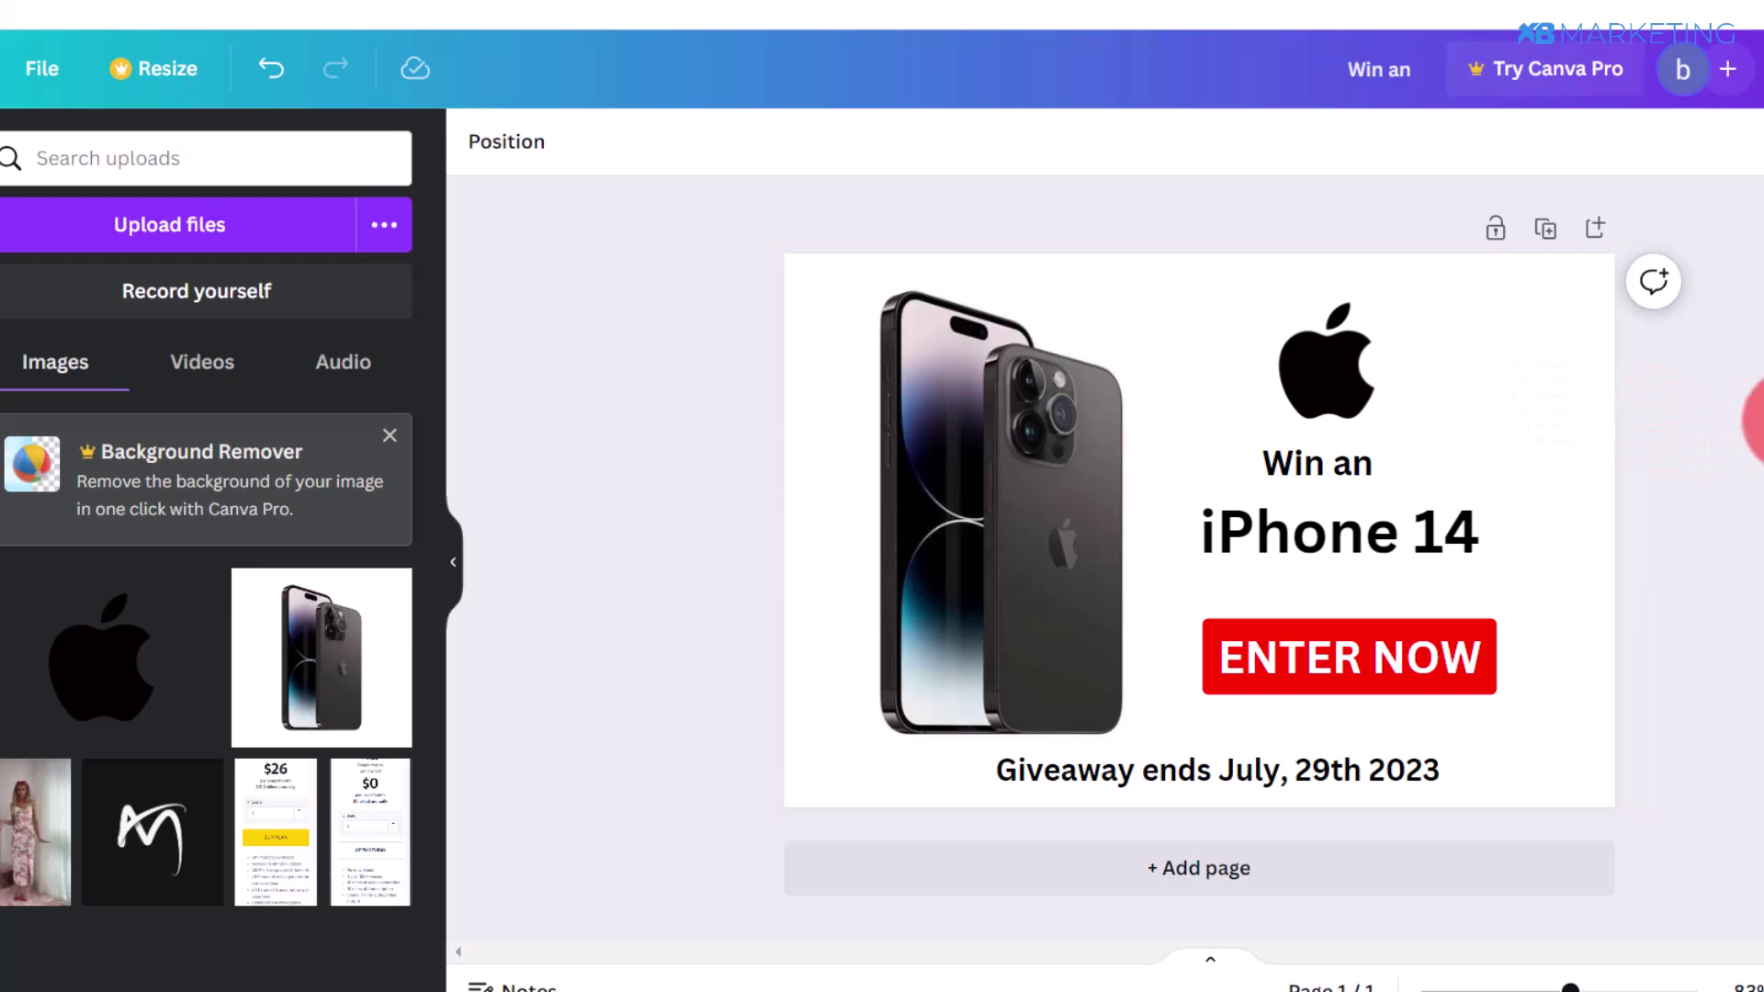
pyautogui.click(1020, 46)
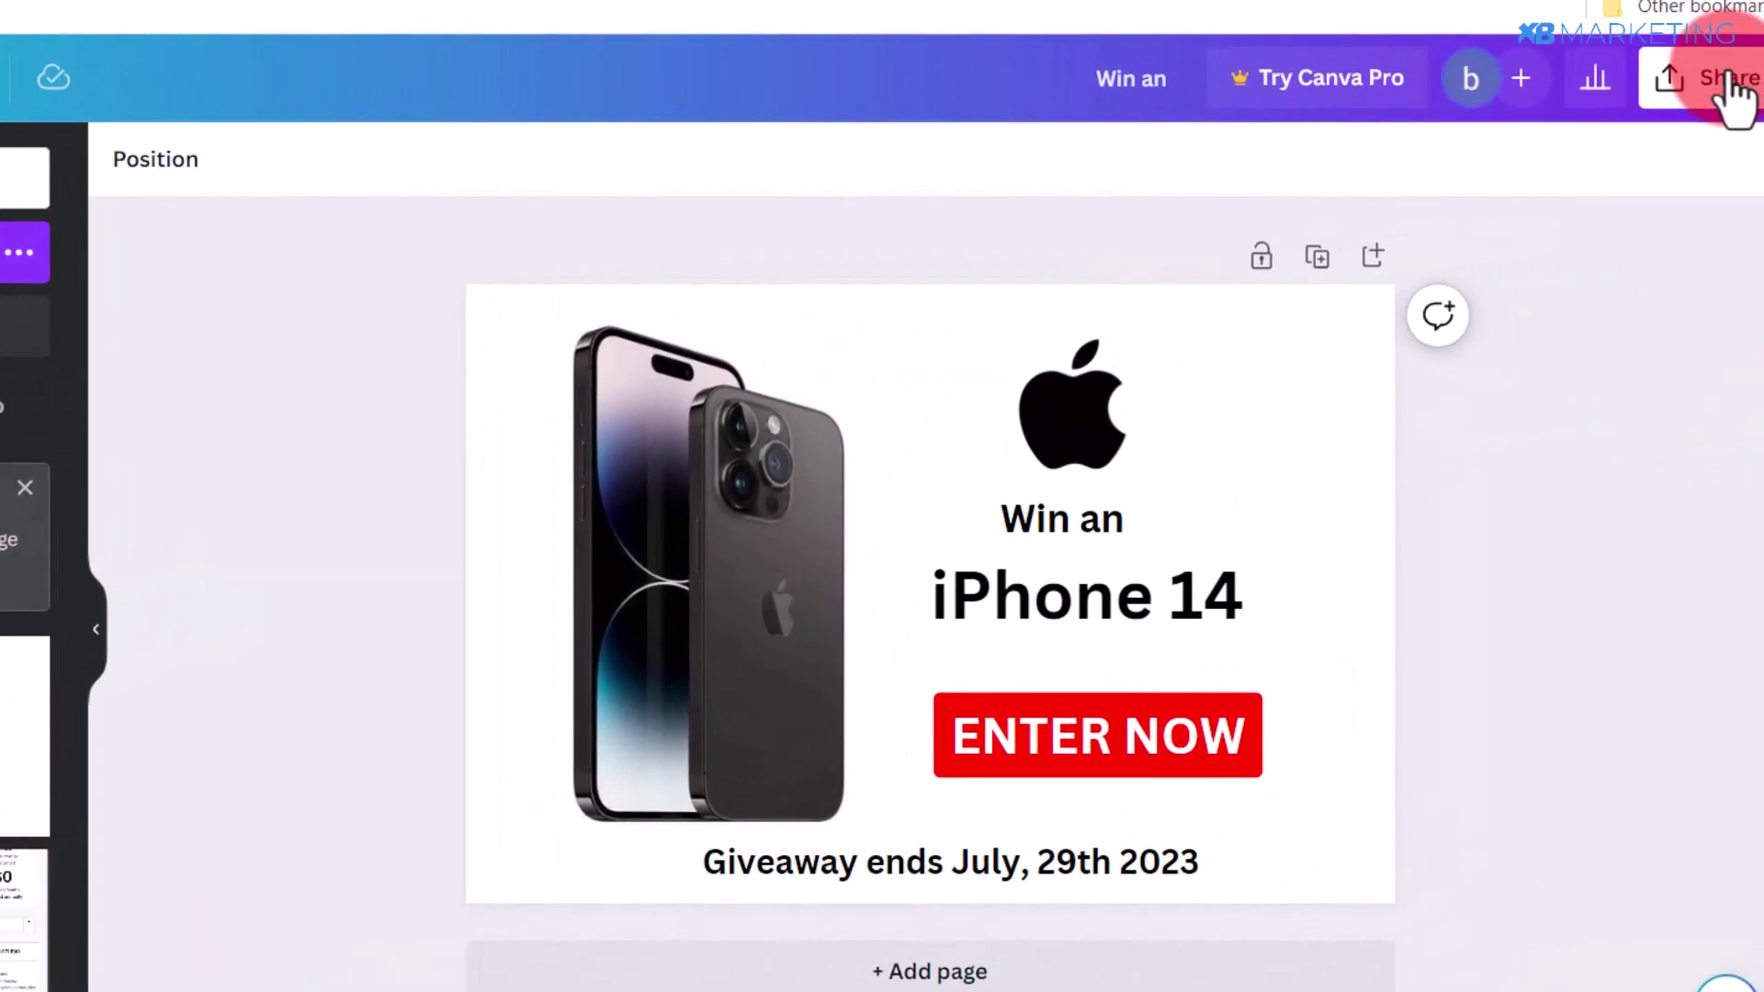
pyautogui.click(1725, 87)
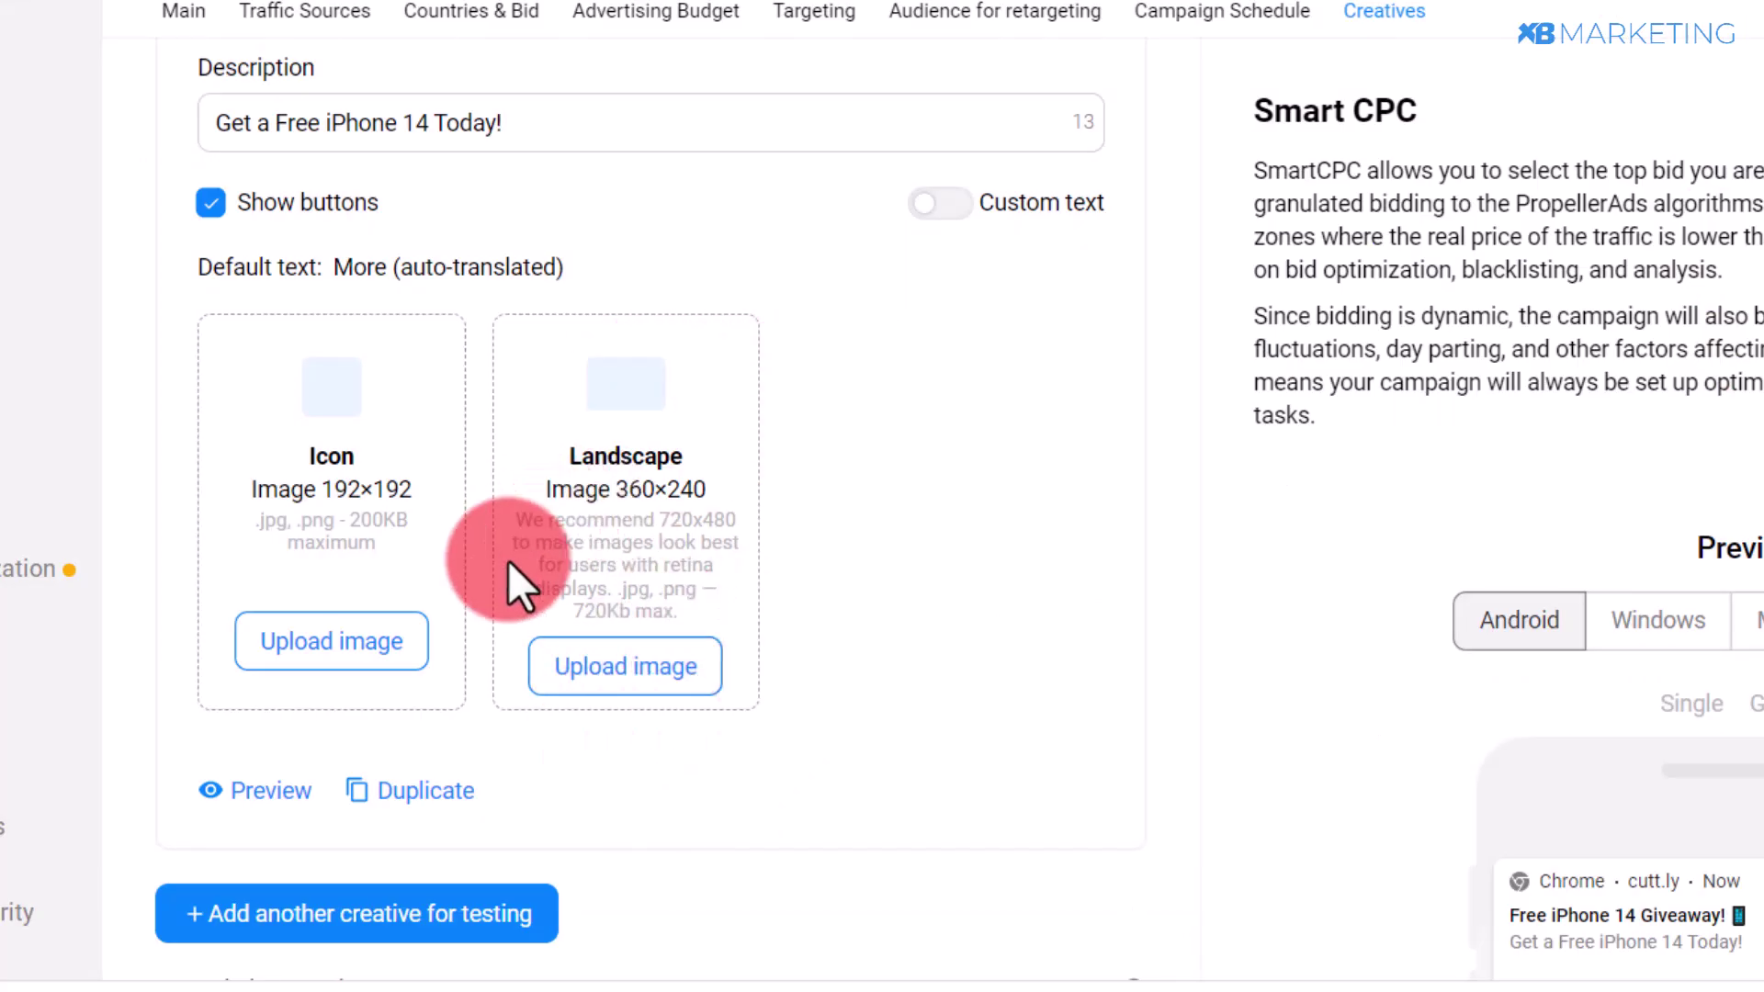
# - Drop the Canva banner PNG into Creative 1's Landscape image slot and accept the crop
pyautogui.moveTo(326, 988); pyautogui.dragTo(593, 450)
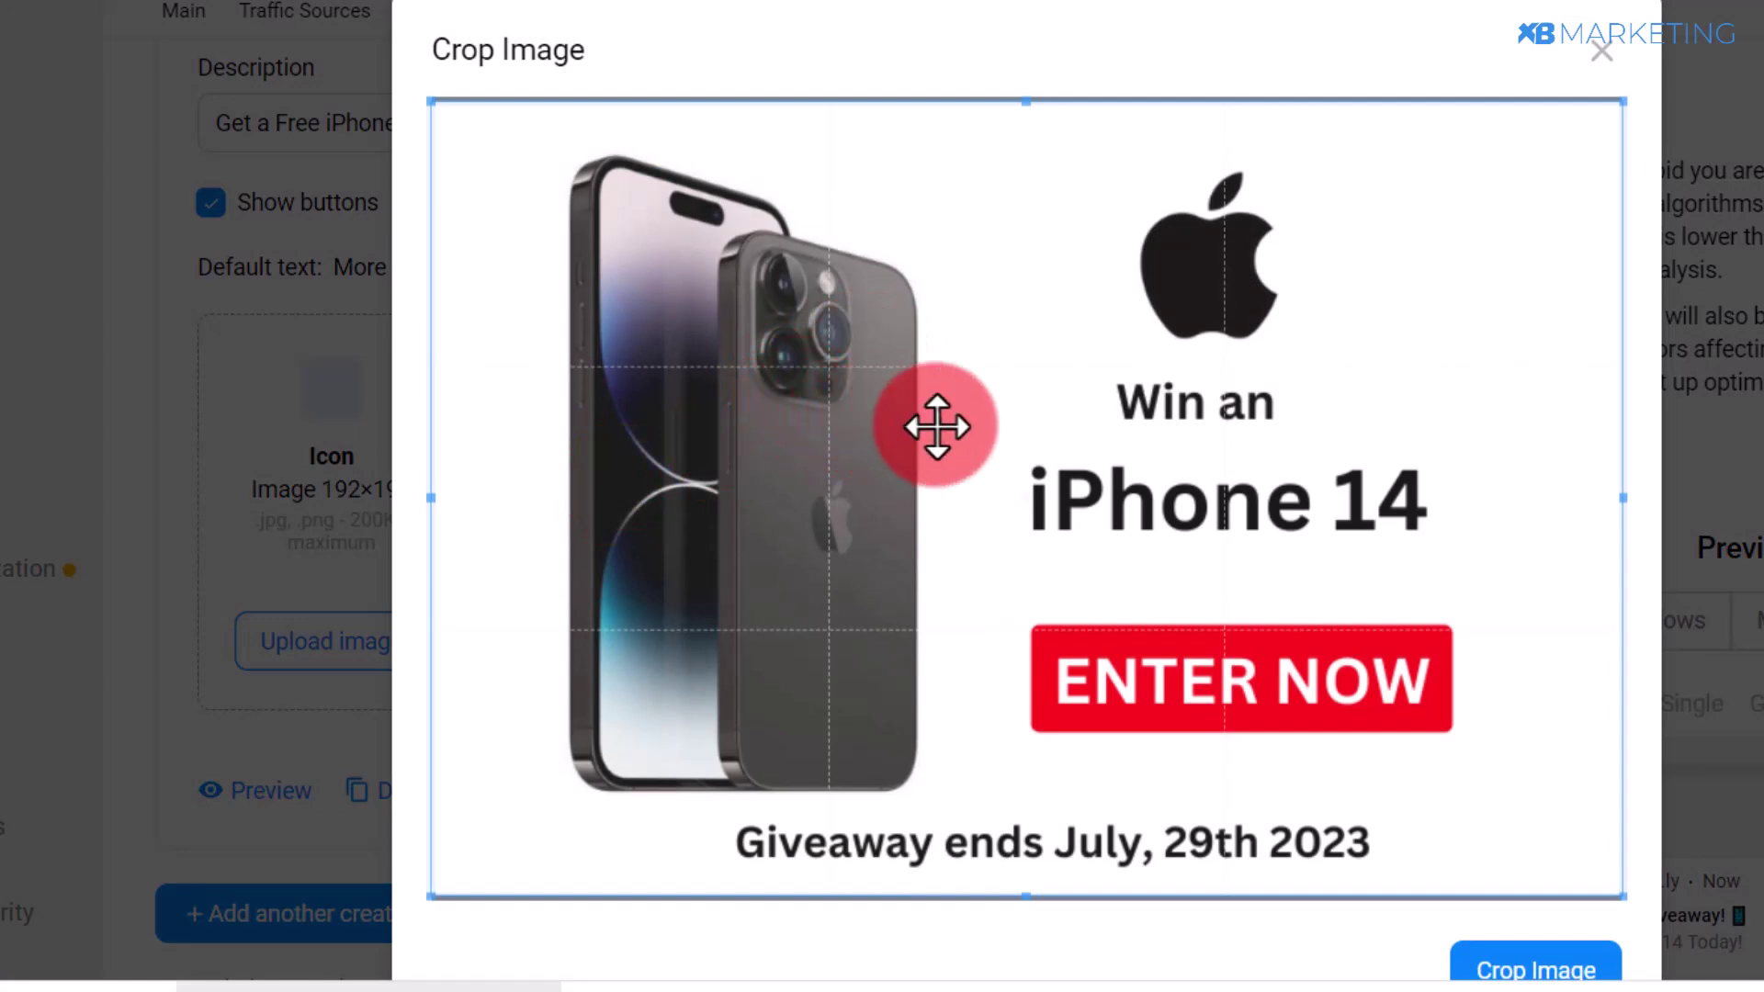
pyautogui.scroll(-2, 937, 429)
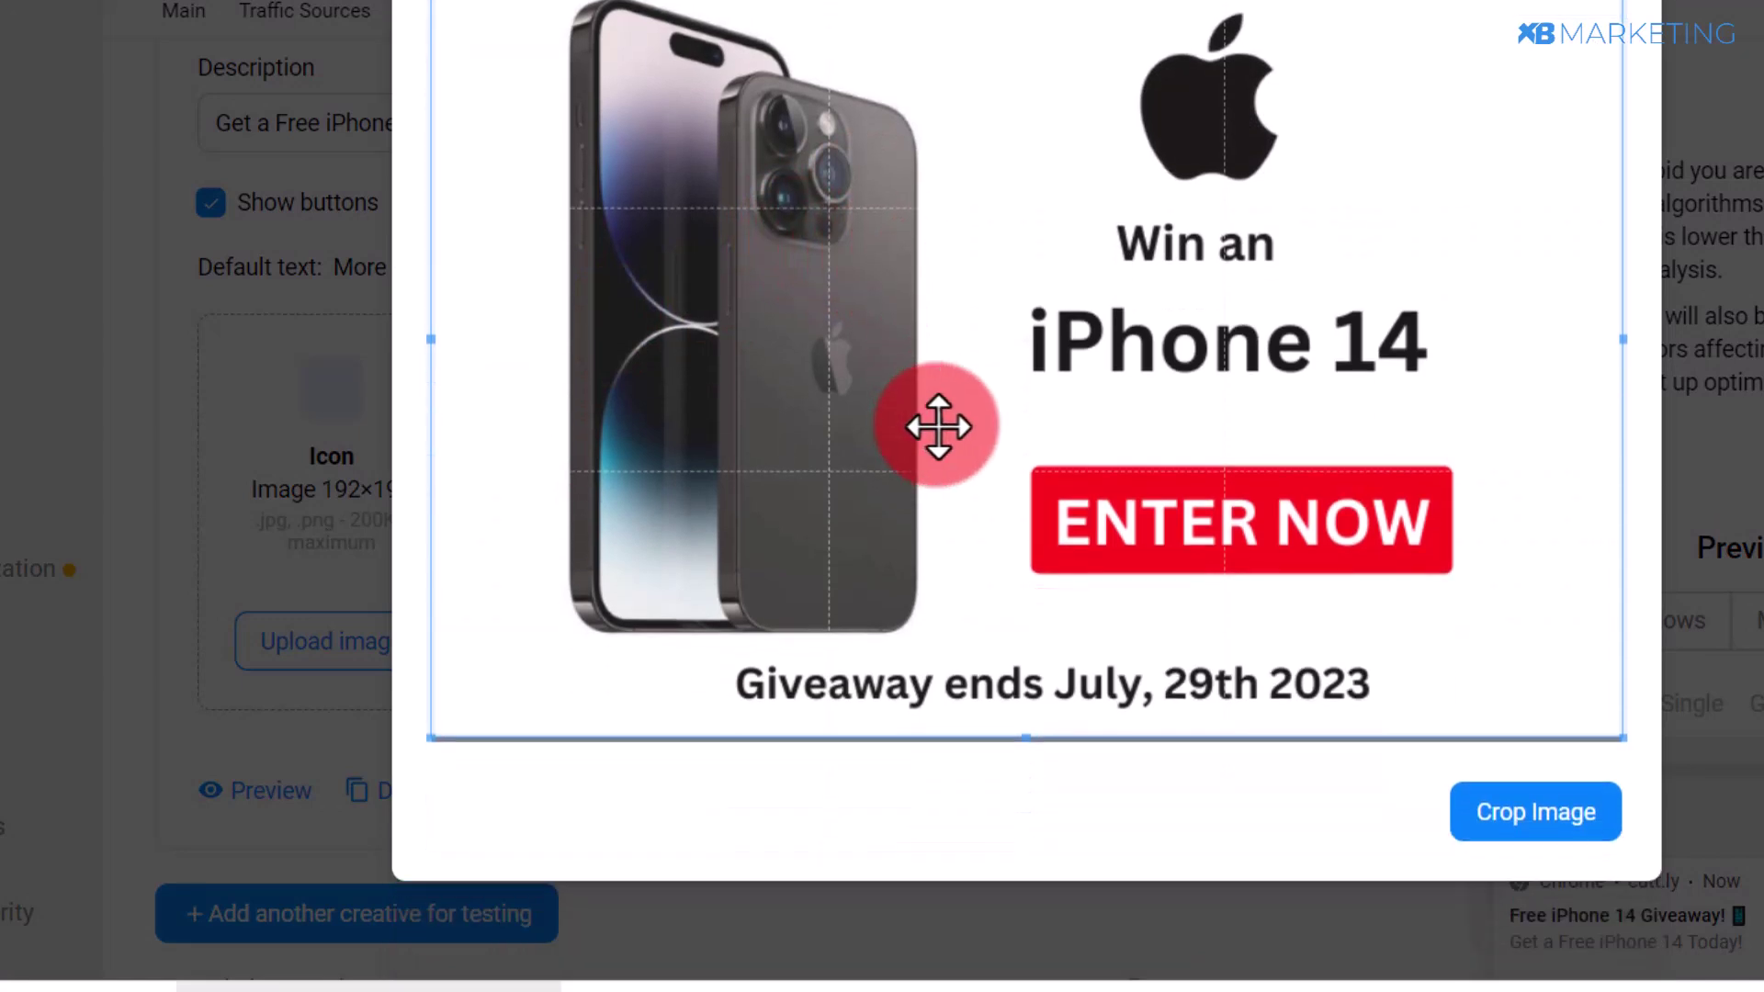
pyautogui.click(1552, 818)
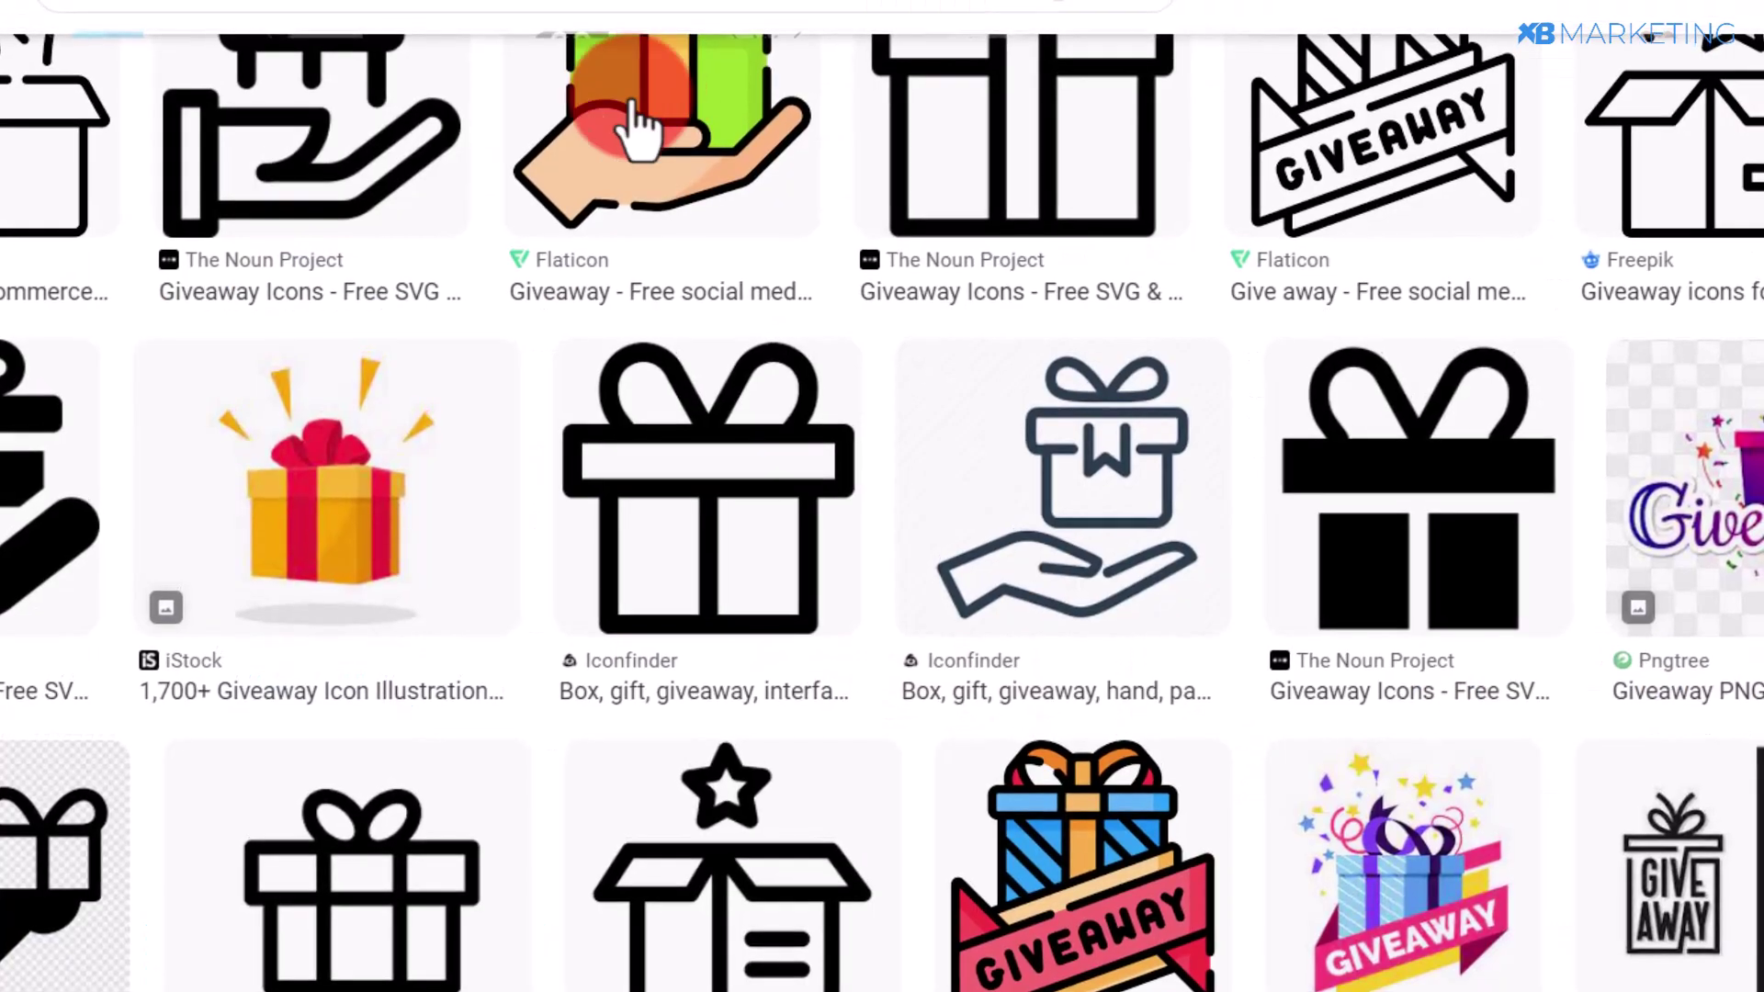
# - Show the Usage Rights filter choices for the 'giveaway icon png' image results
pyautogui.scroll(4, 294, 99)
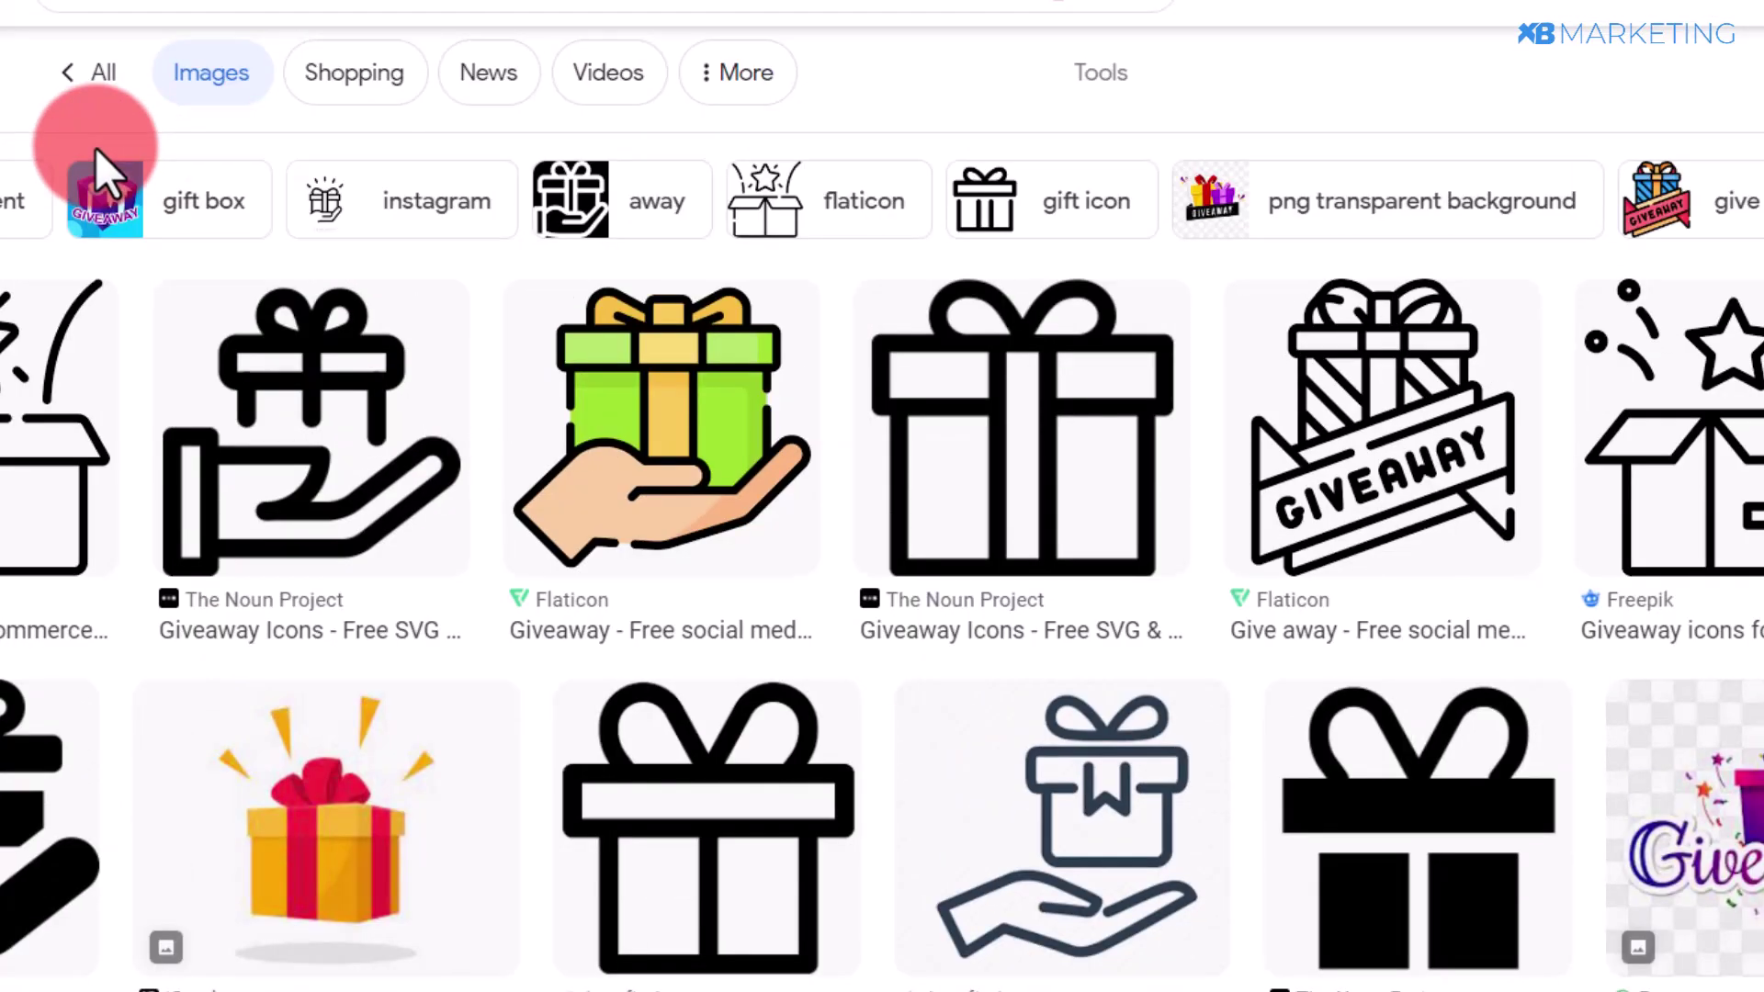
pyautogui.scroll(1, 96, 147)
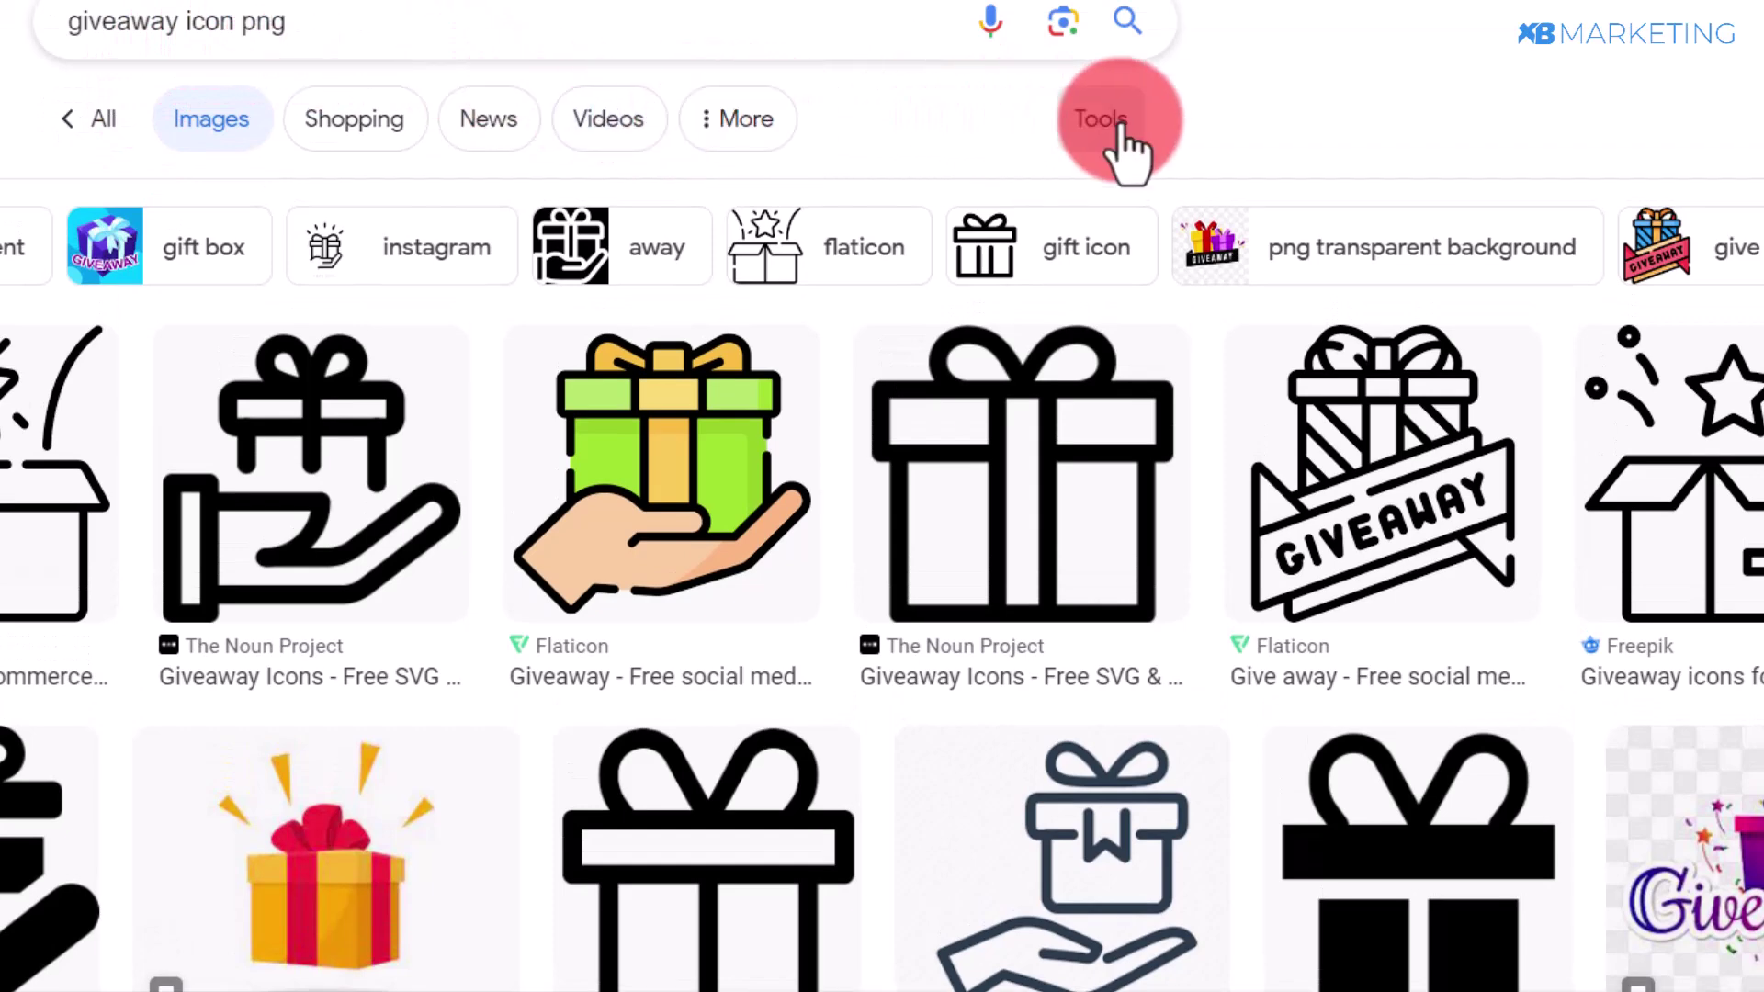
pyautogui.click(1121, 124)
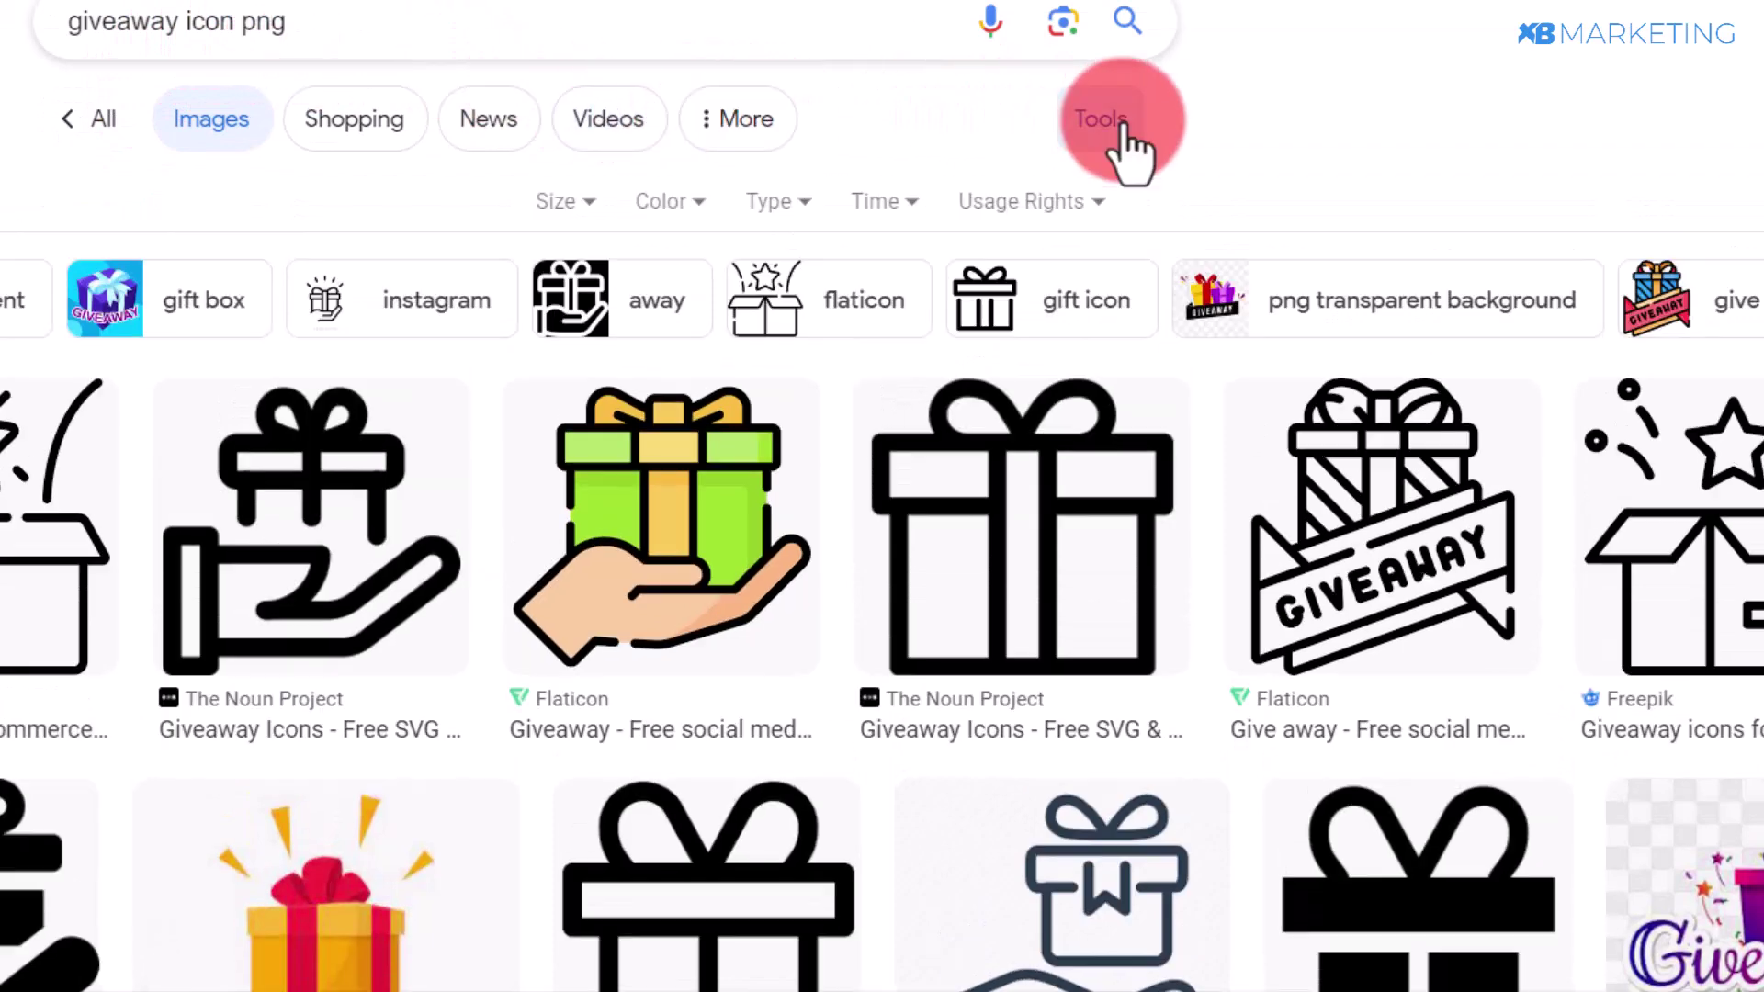
pyautogui.click(1001, 216)
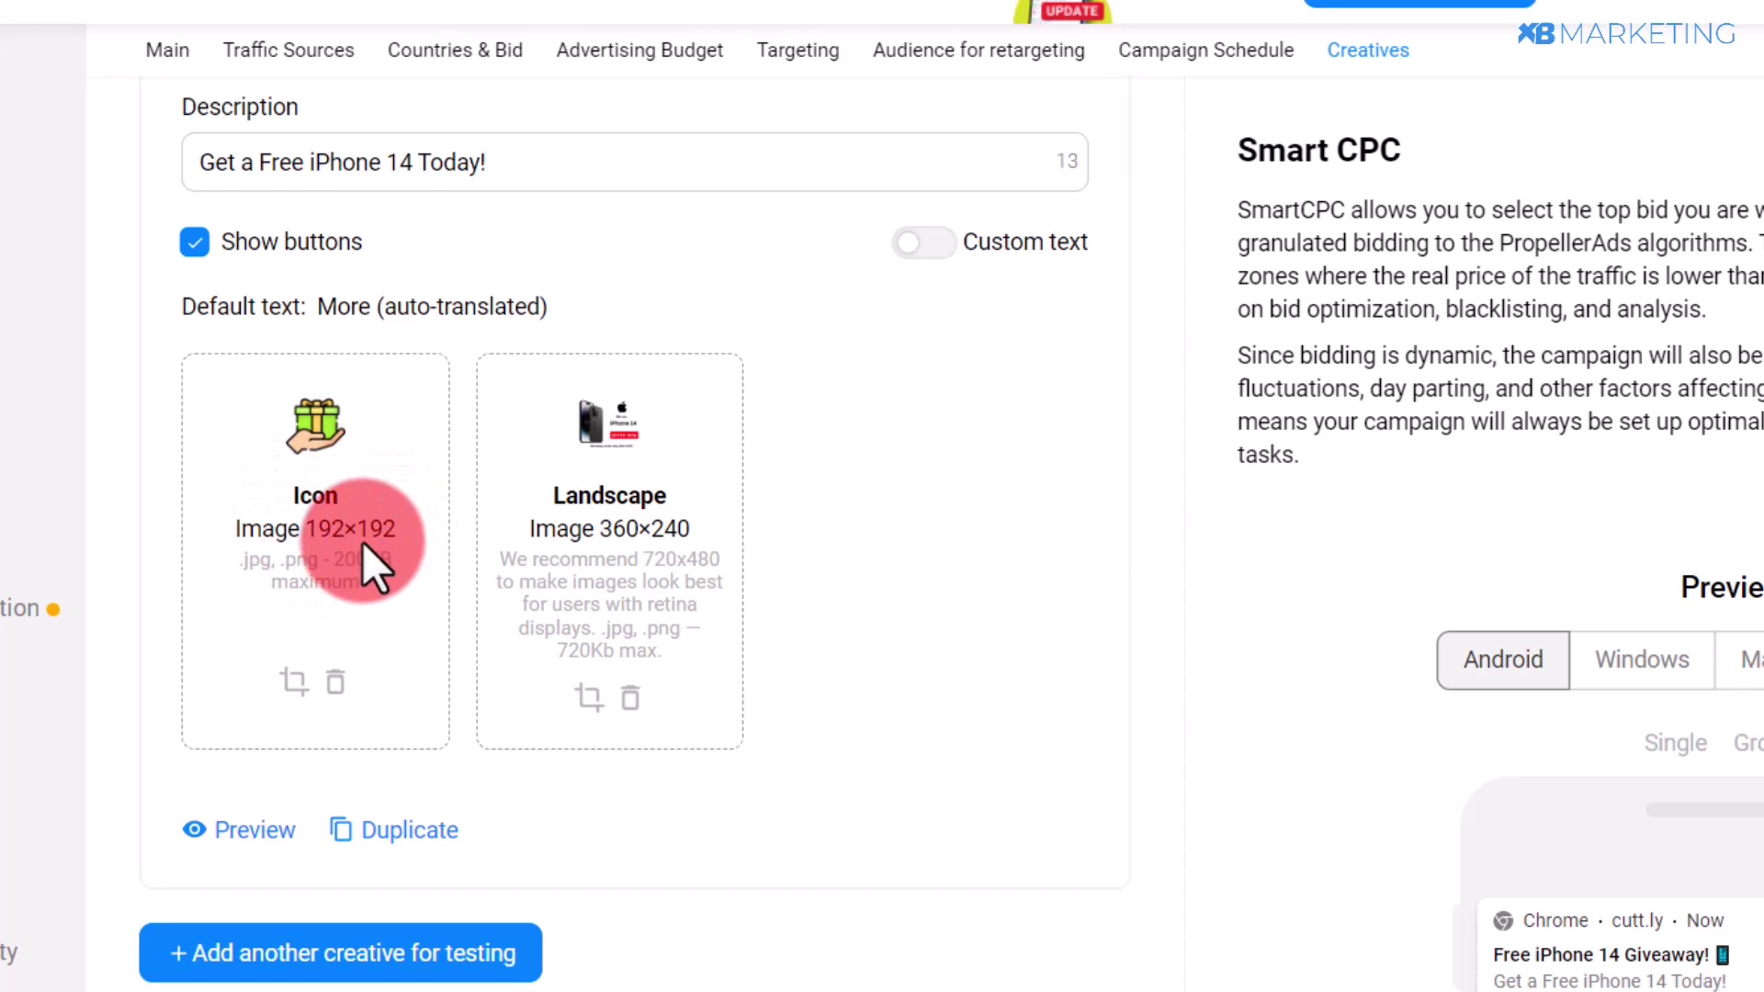
# - Preview the push ad with gift icon and iPhone 14 banner as Windows and Mac OS notifications
pyautogui.scroll(-3, 368, 569)
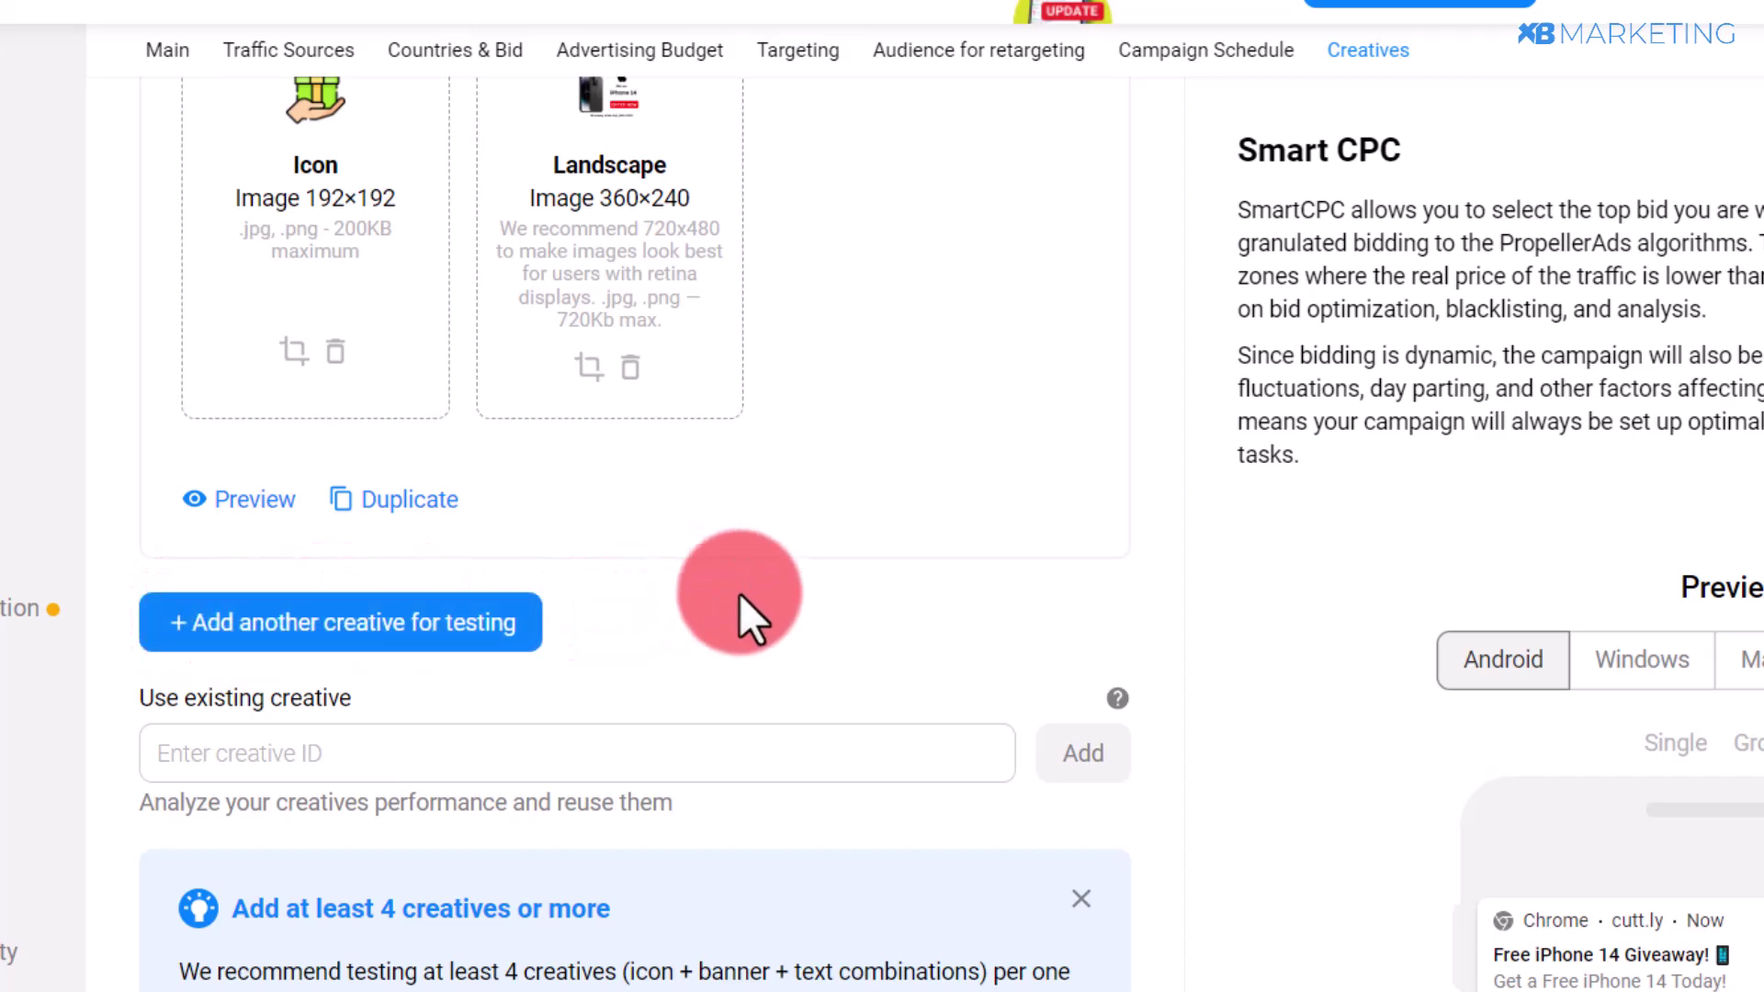
pyautogui.scroll(-4, 740, 594)
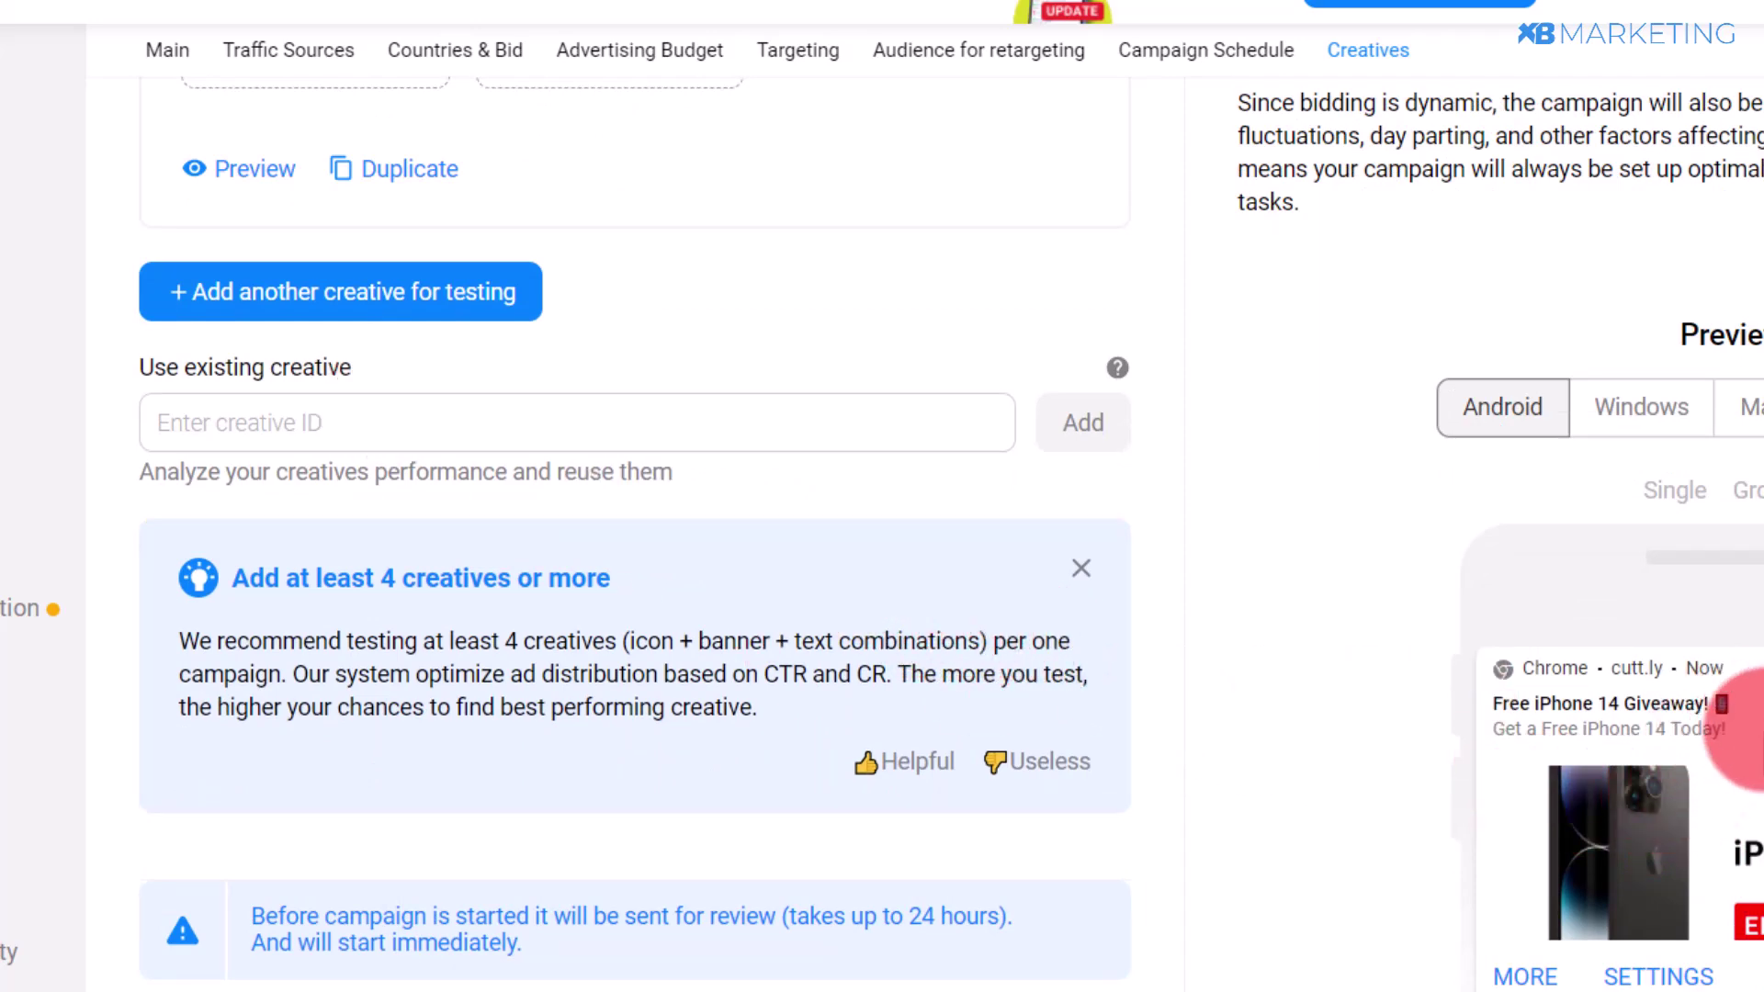
pyautogui.scroll(-2, 1745, 698)
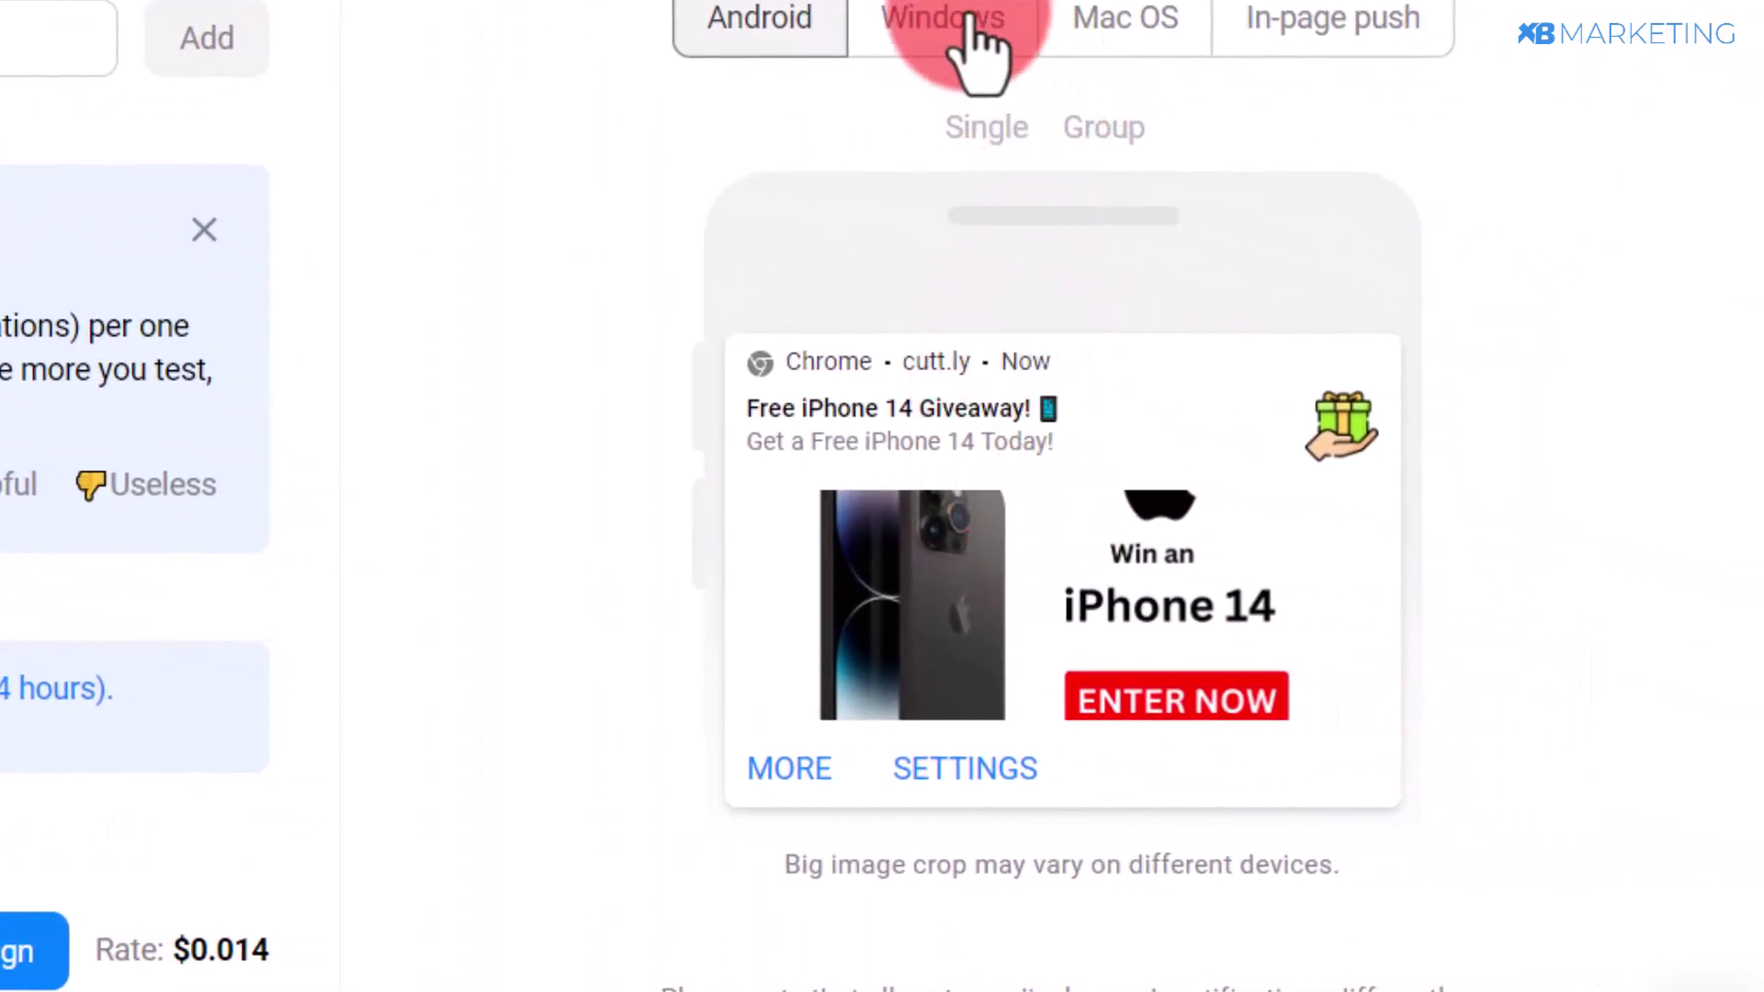
pyautogui.click(969, 18)
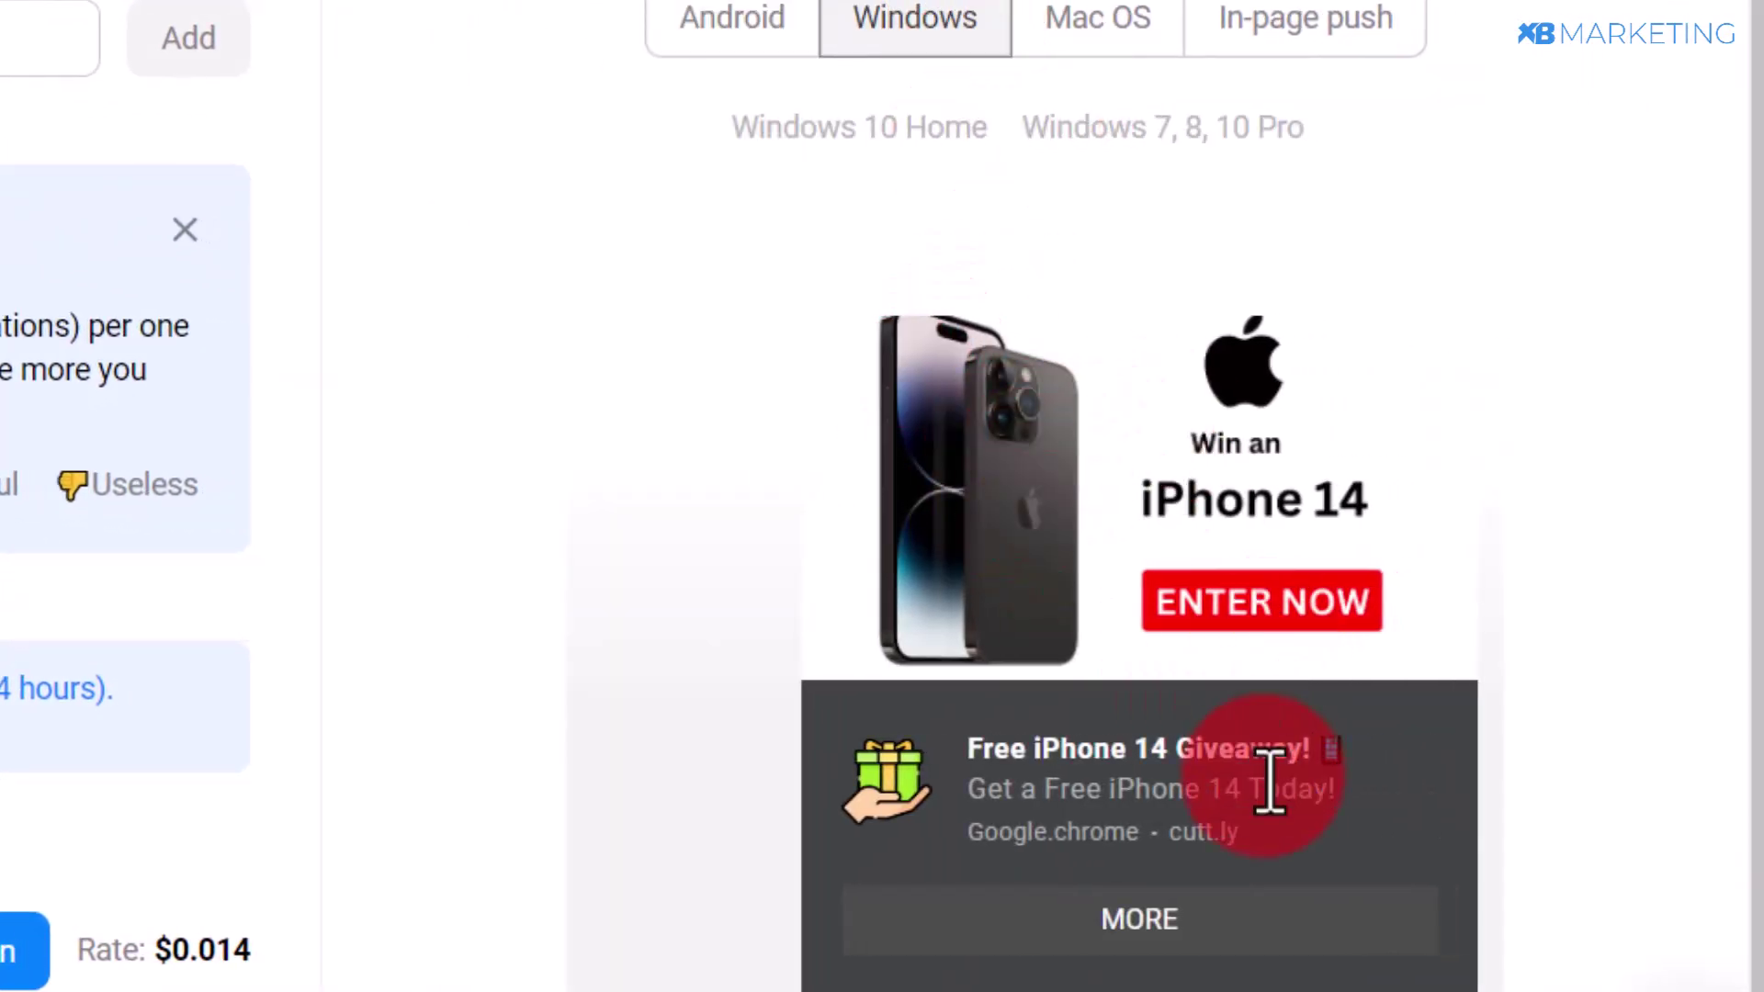
pyautogui.click(1113, 46)
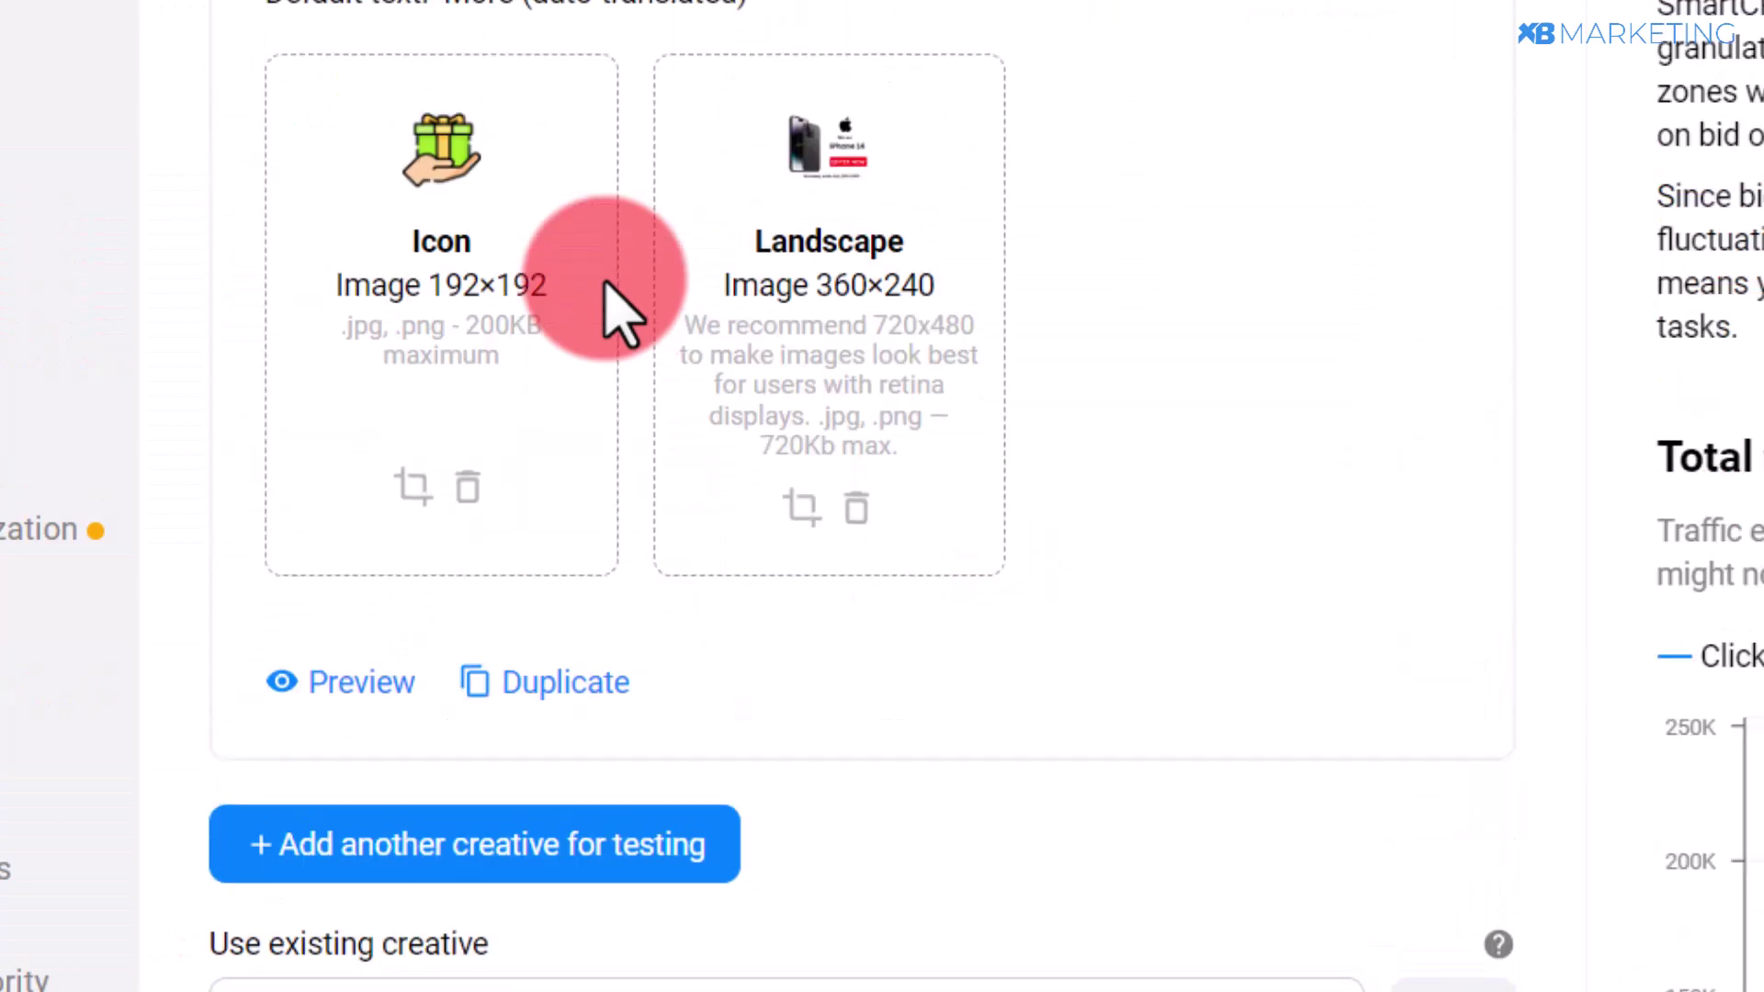
# - Tick the Quality Guidelines declaration at the bottom of the campaign form
pyautogui.scroll(-10, 610, 315)
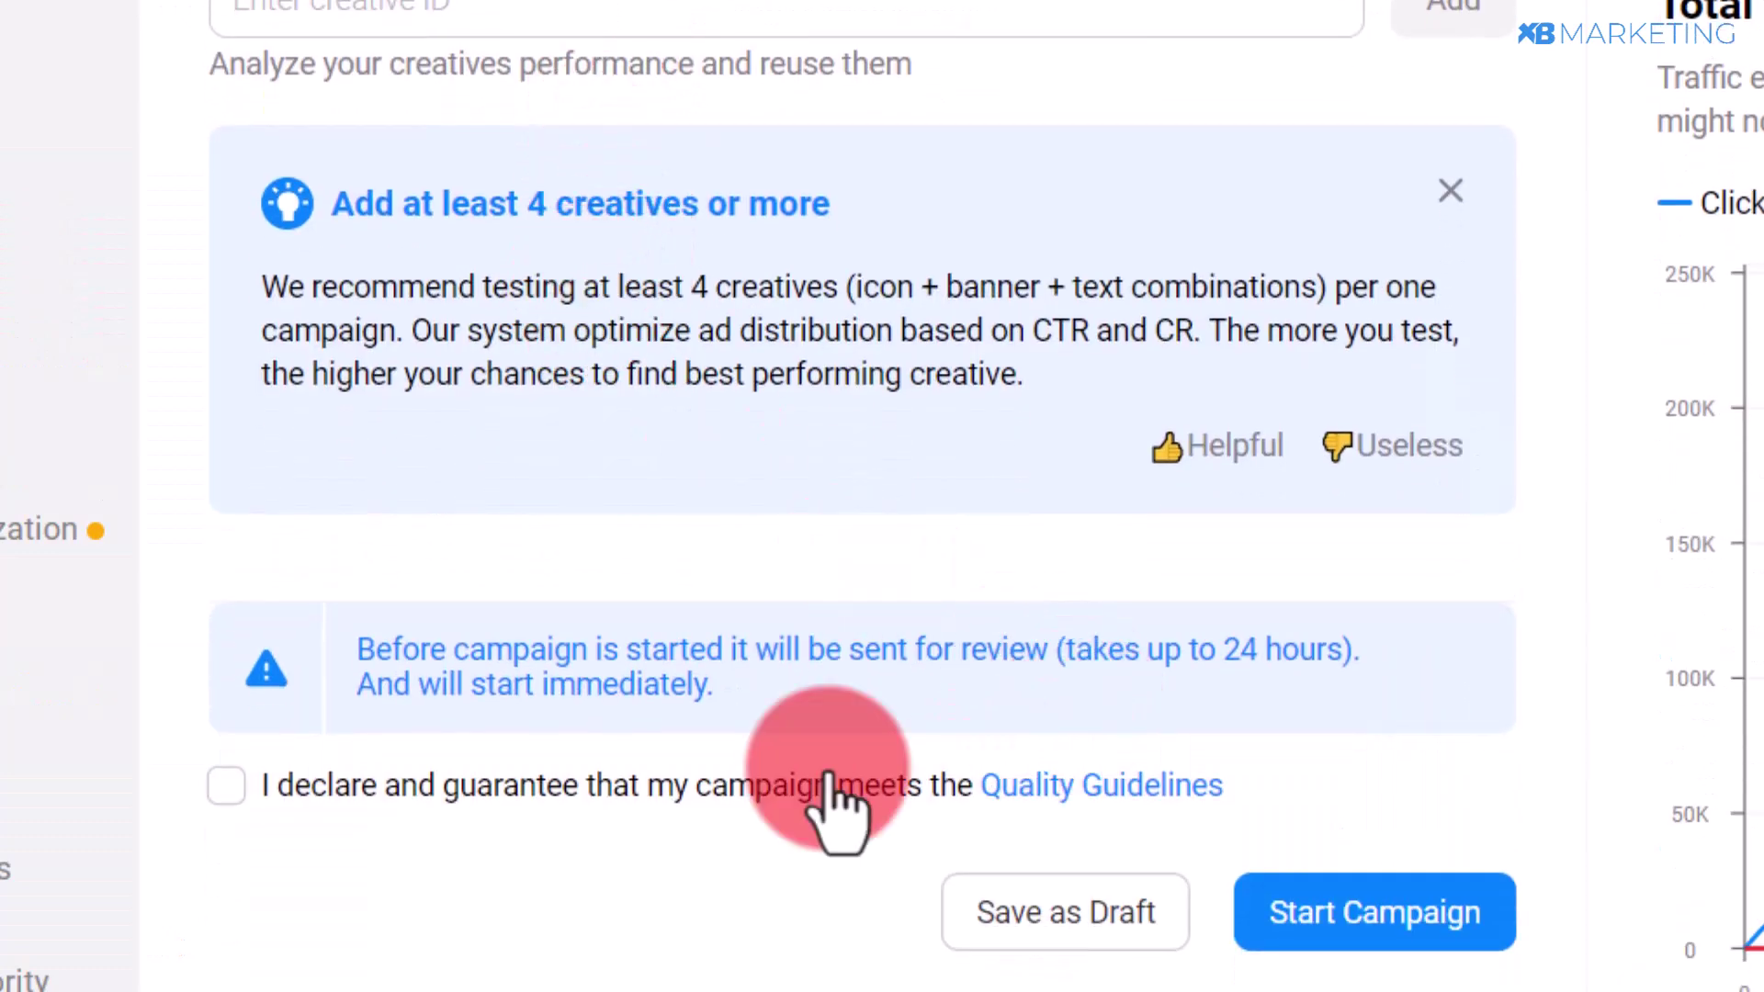
pyautogui.click(228, 788)
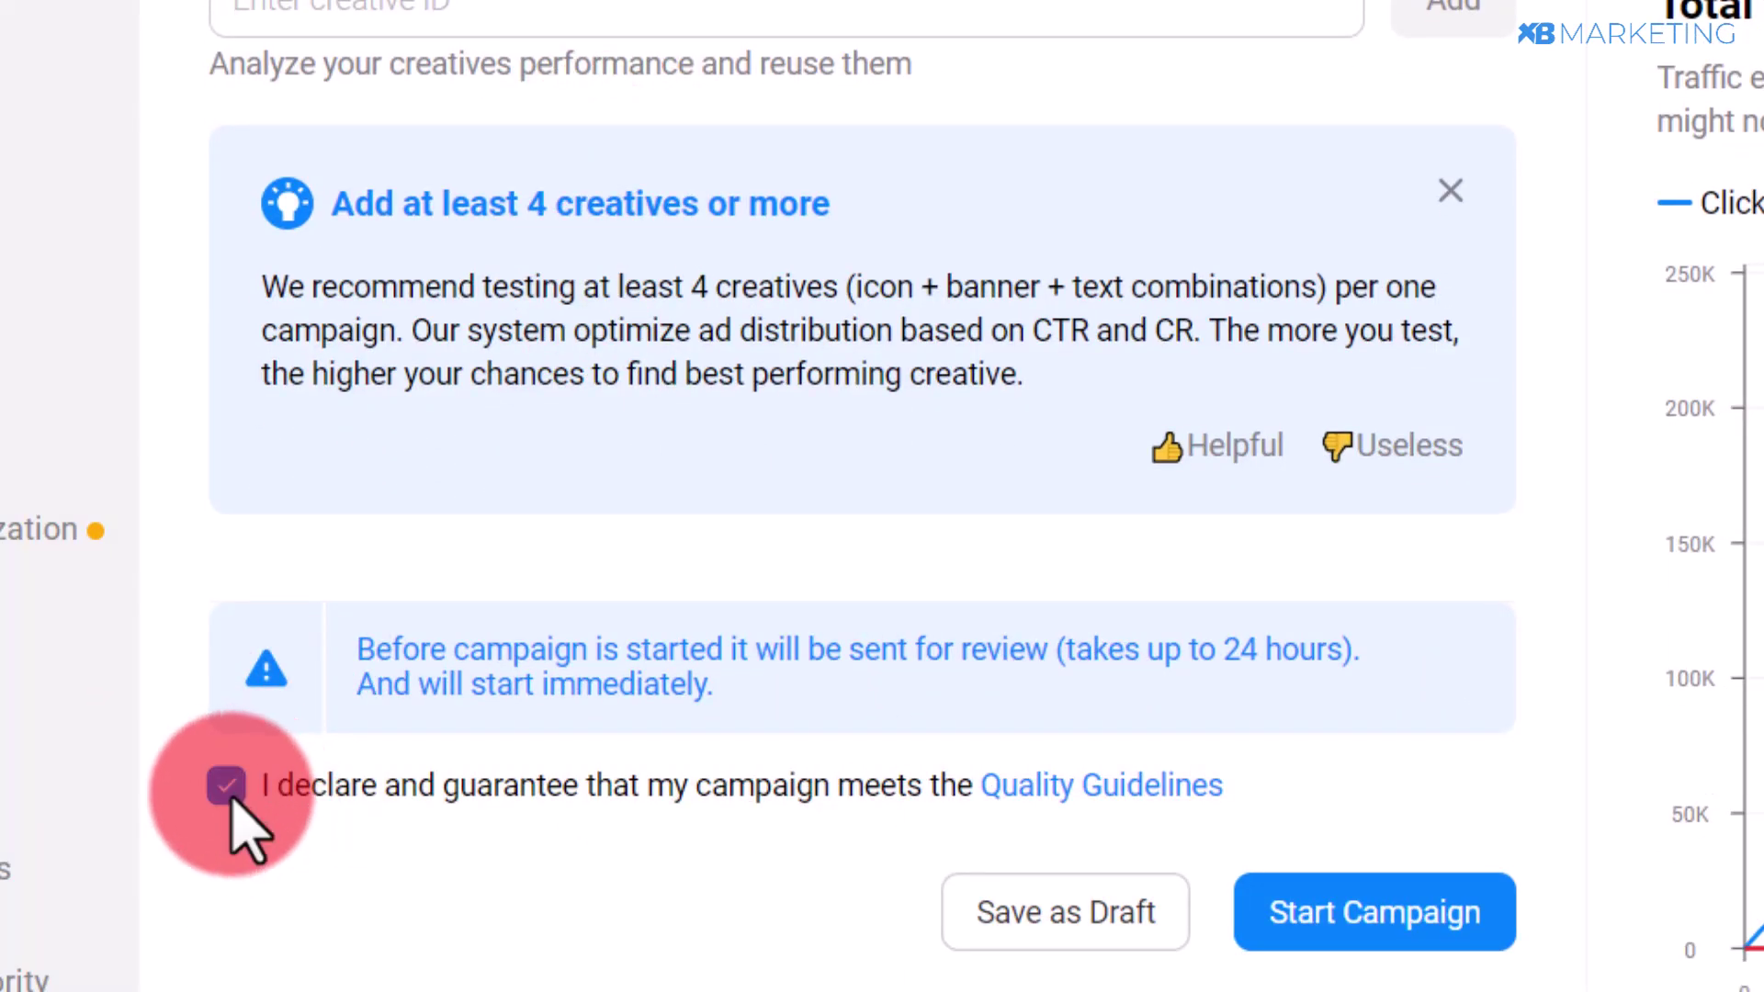